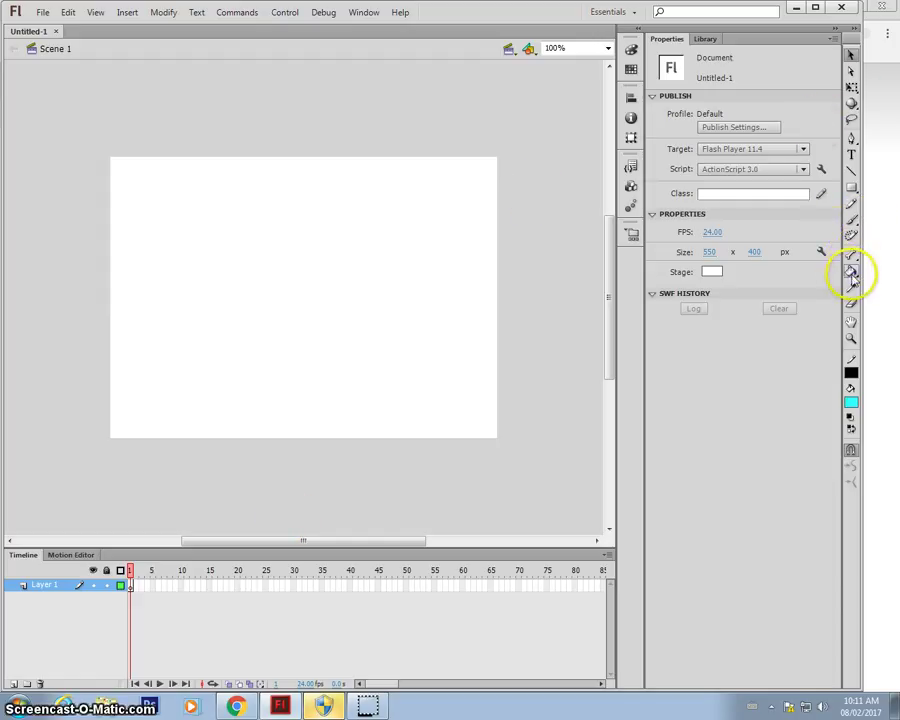
- Set the Brush tool's fill to black and draw the outline of a head with two pointed ears near the stage's centre
click(852, 221)
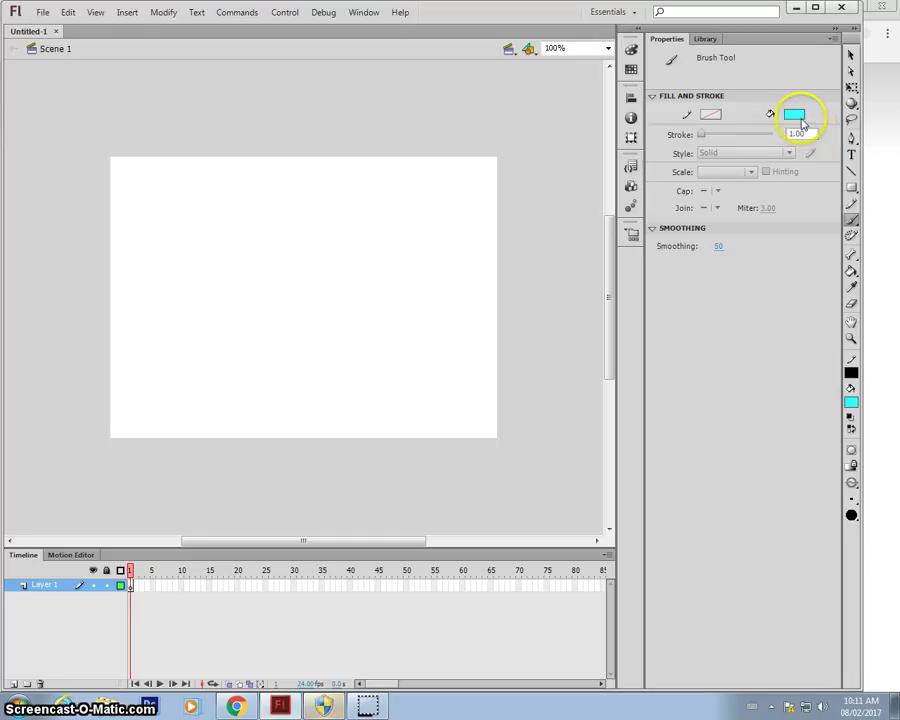
click(795, 114)
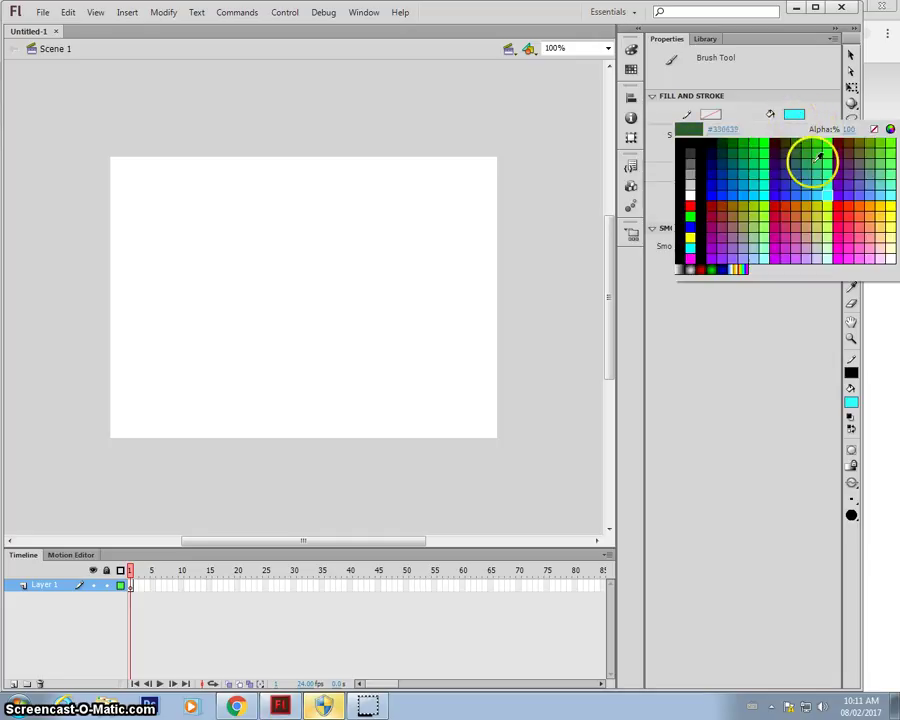
click(689, 142)
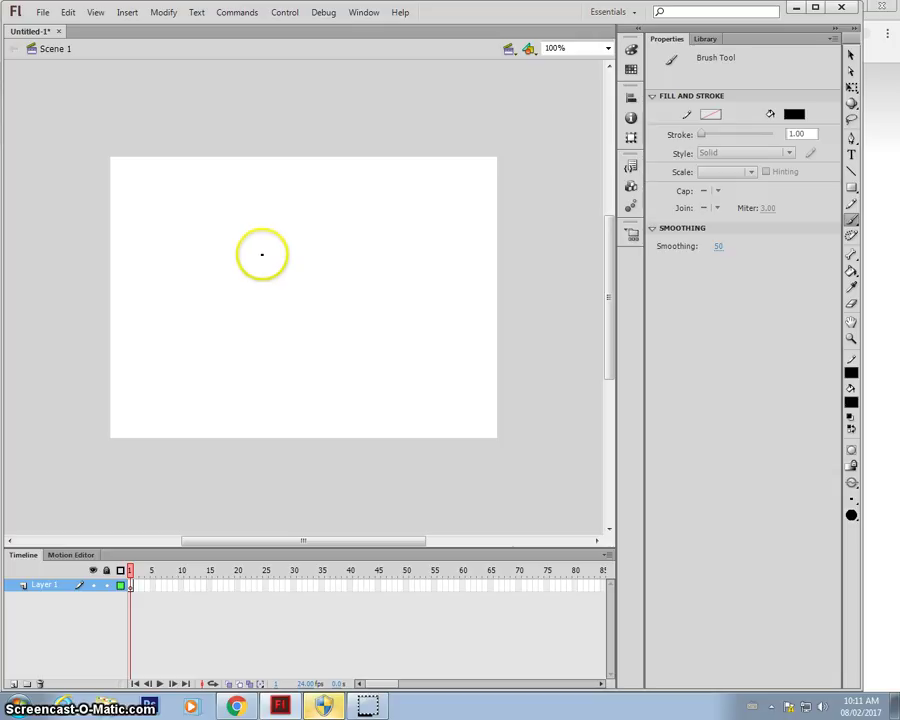
mouse_move(264, 235)
mouse_down()
mouse_move(263, 254)
mouse_move(290, 240)
mouse_up()
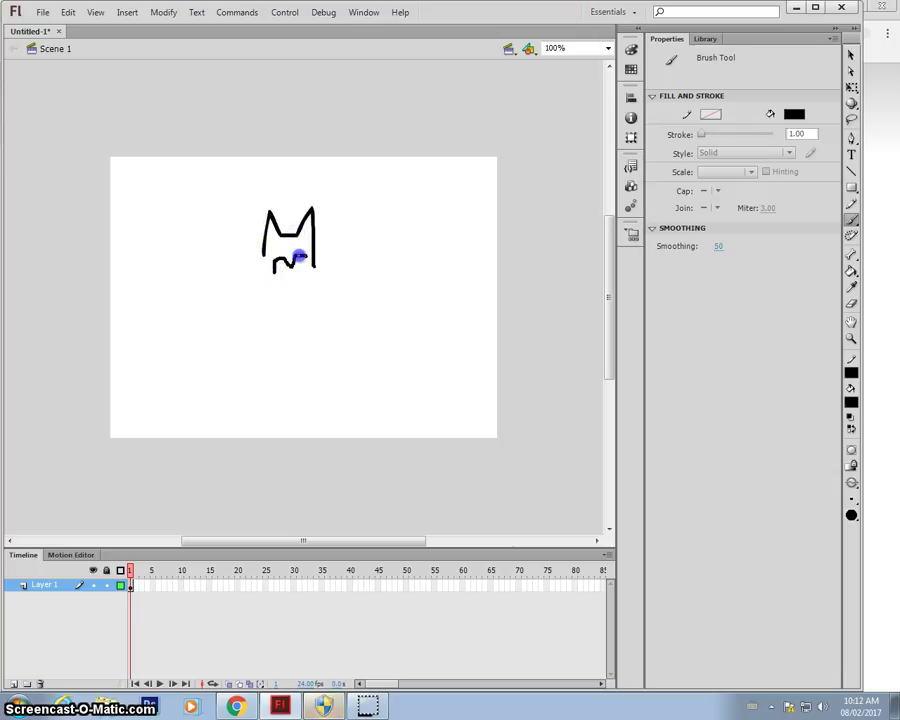
- Draw the mask's face opening with a small mouth and two narrow eyes inside the head outline
mouse_move(301, 288)
mouse_down()
mouse_move(275, 284)
mouse_move(275, 270)
mouse_move(300, 247)
mouse_up()
click(288, 276)
click(271, 249)
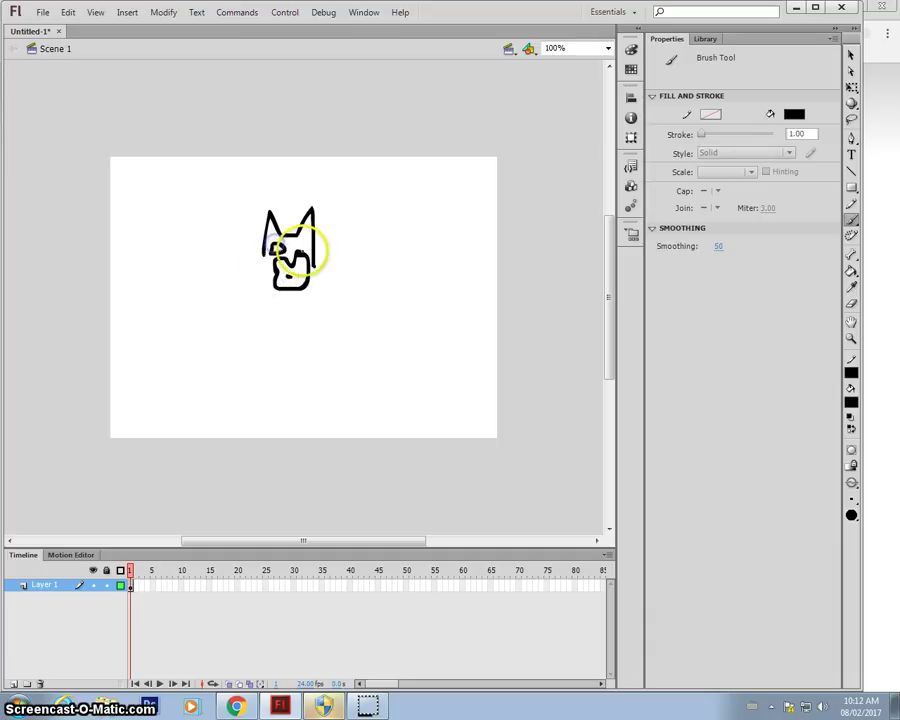
click(297, 249)
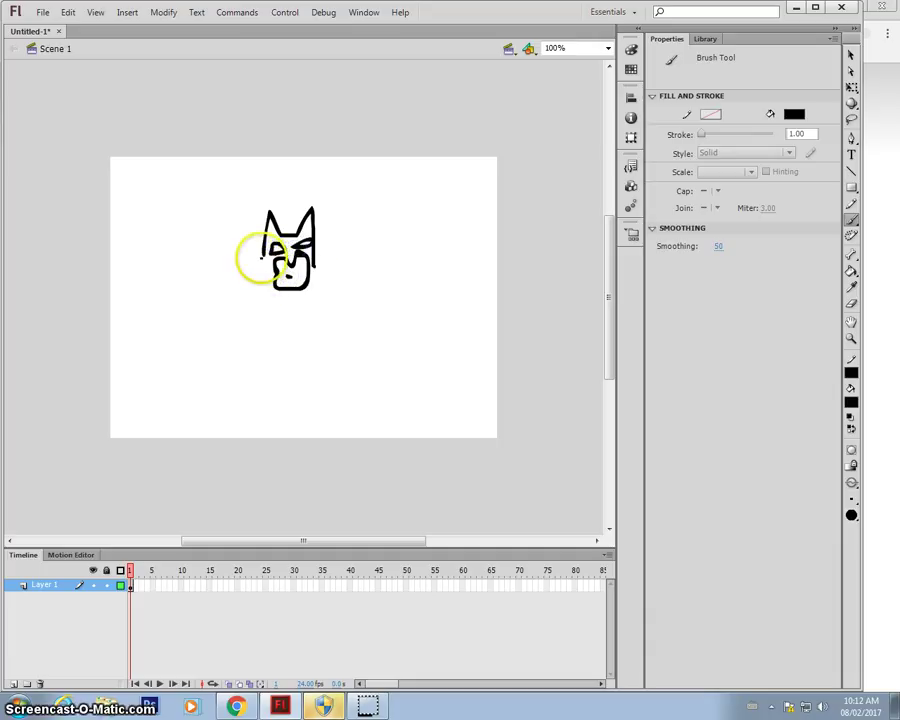
- Draw a closed cape flaring down from both sides of the head, with a scalloped, pointed lower edge
click(261, 253)
drag(256, 296, 248, 308)
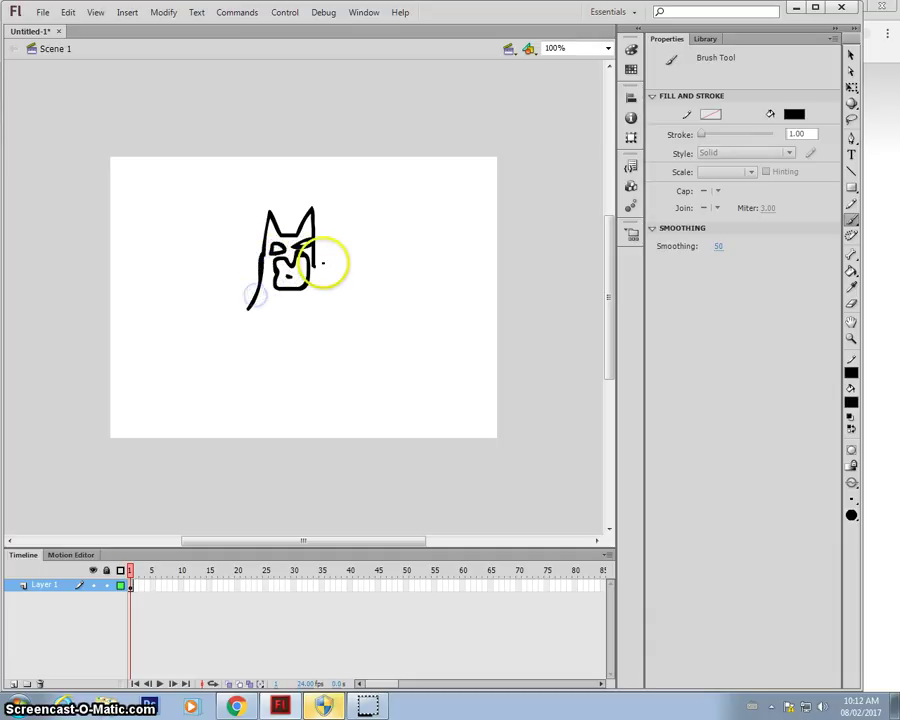
mouse_move(325, 287)
mouse_down()
mouse_move(312, 266)
mouse_move(352, 322)
mouse_up()
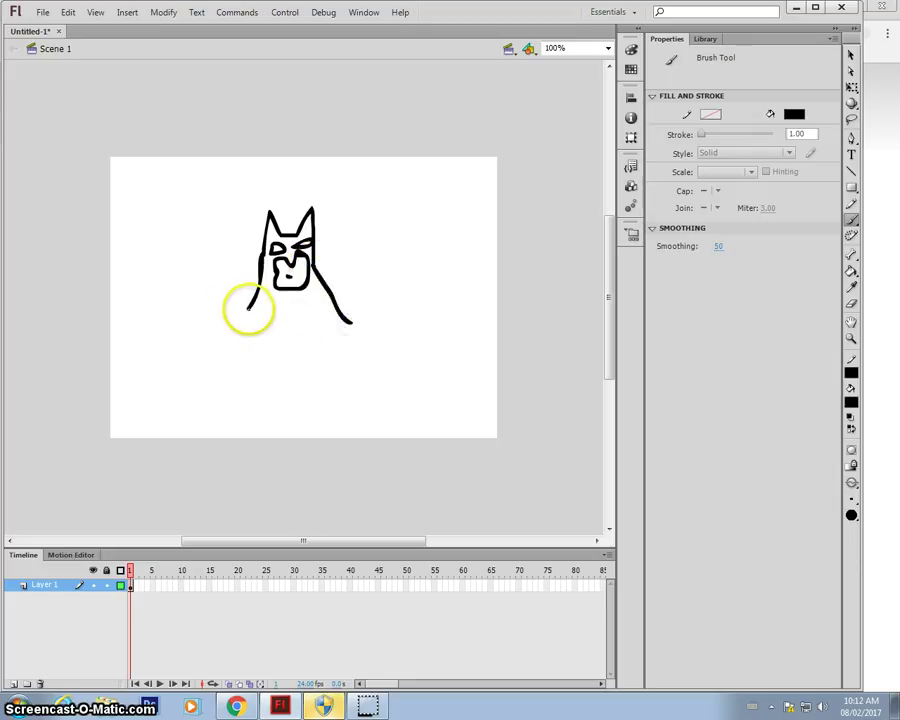
drag(247, 311, 246, 311)
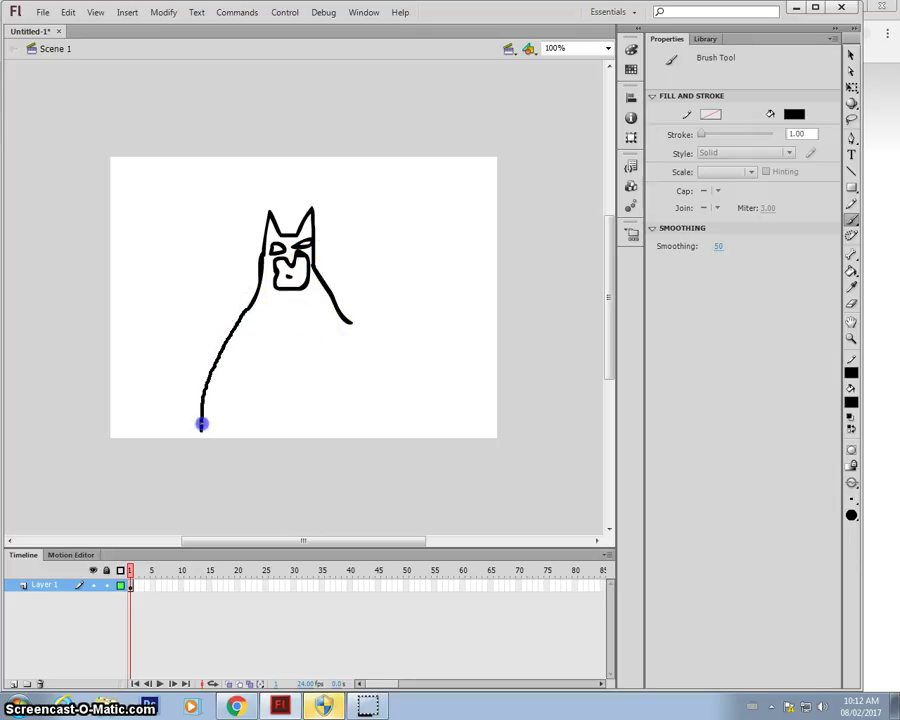
mouse_move(201, 424)
mouse_down()
mouse_move(200, 446)
mouse_move(201, 424)
mouse_up()
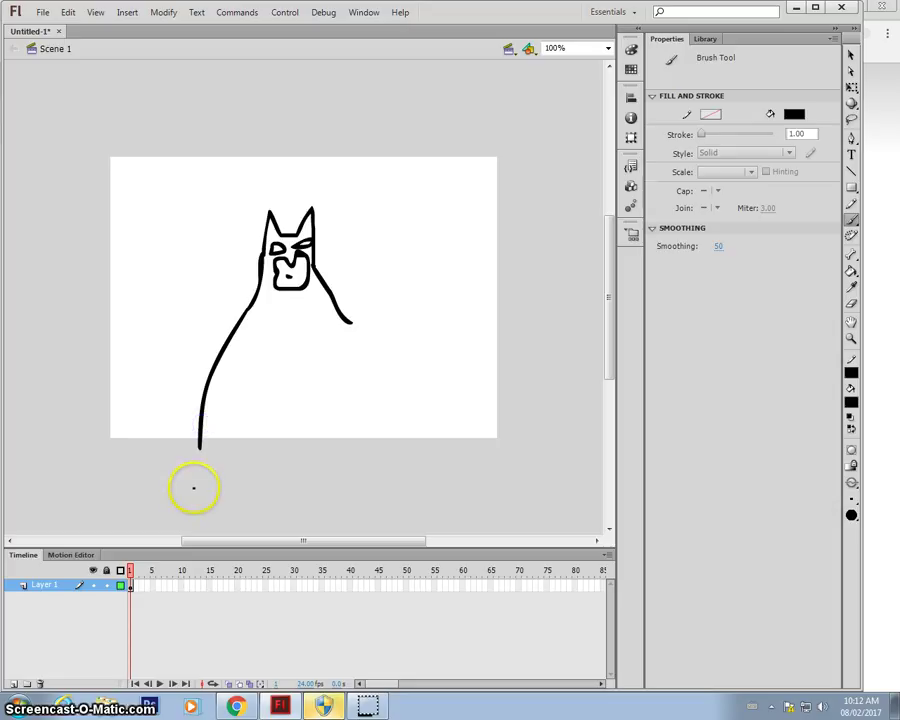
drag(201, 442, 201, 447)
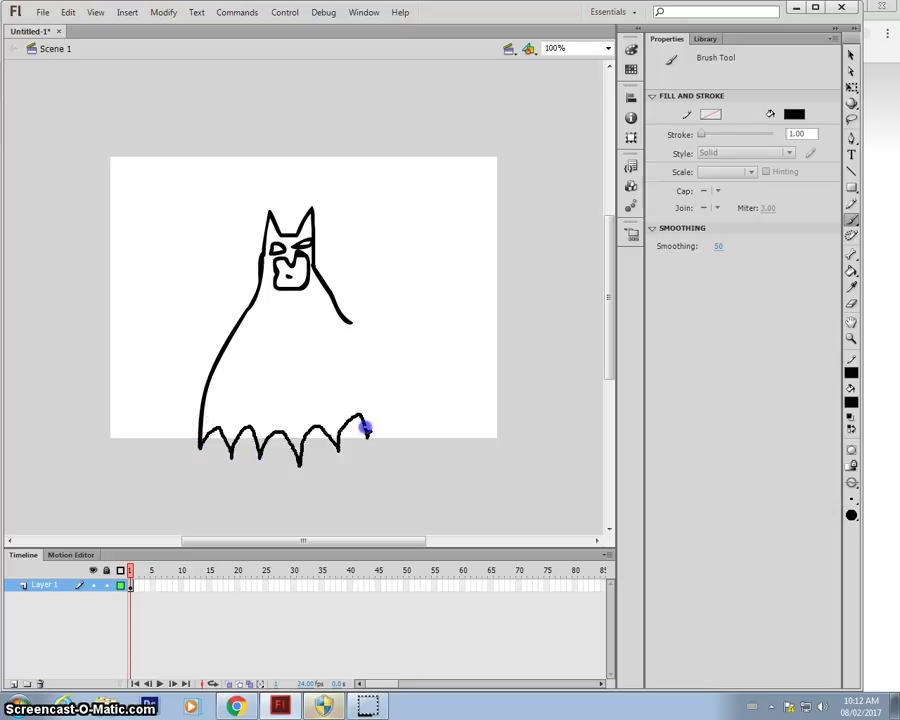
drag(366, 428, 358, 343)
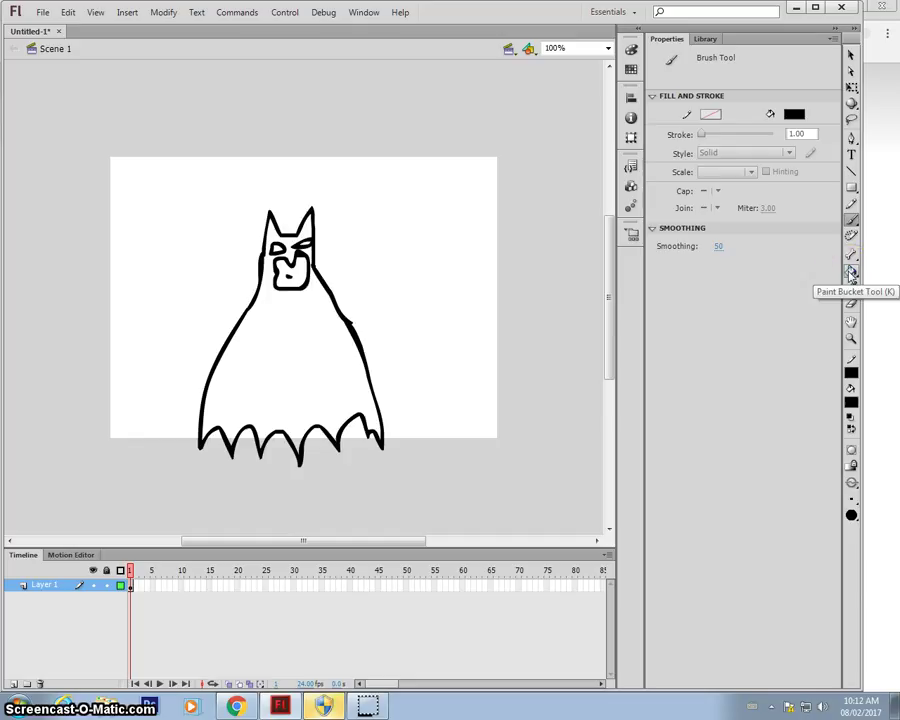
- Fill the cape and mask with dark blue using the Paint Bucket tool
click(852, 273)
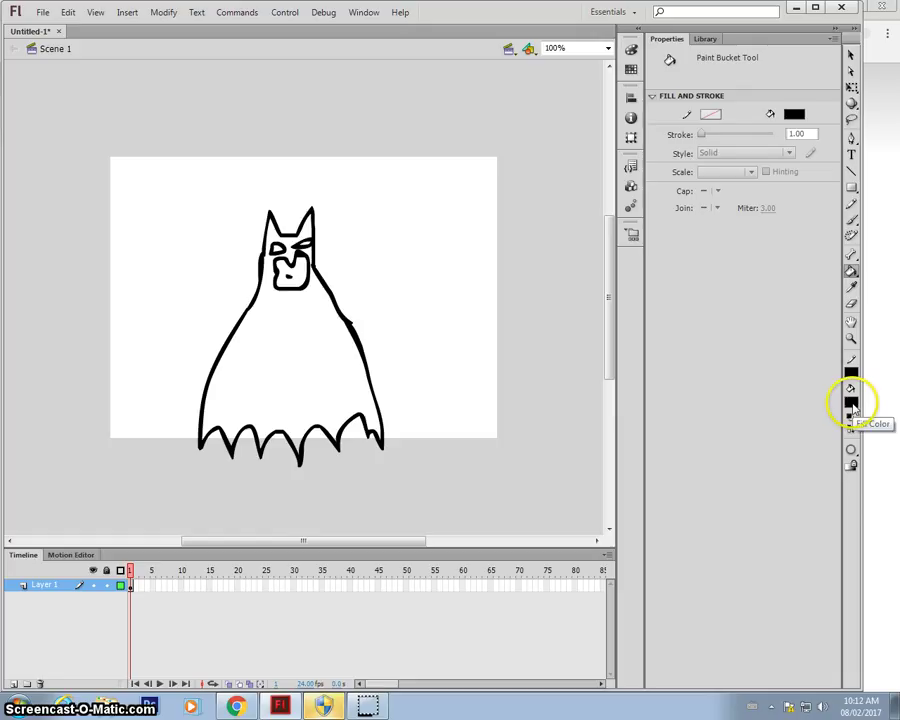
click(853, 405)
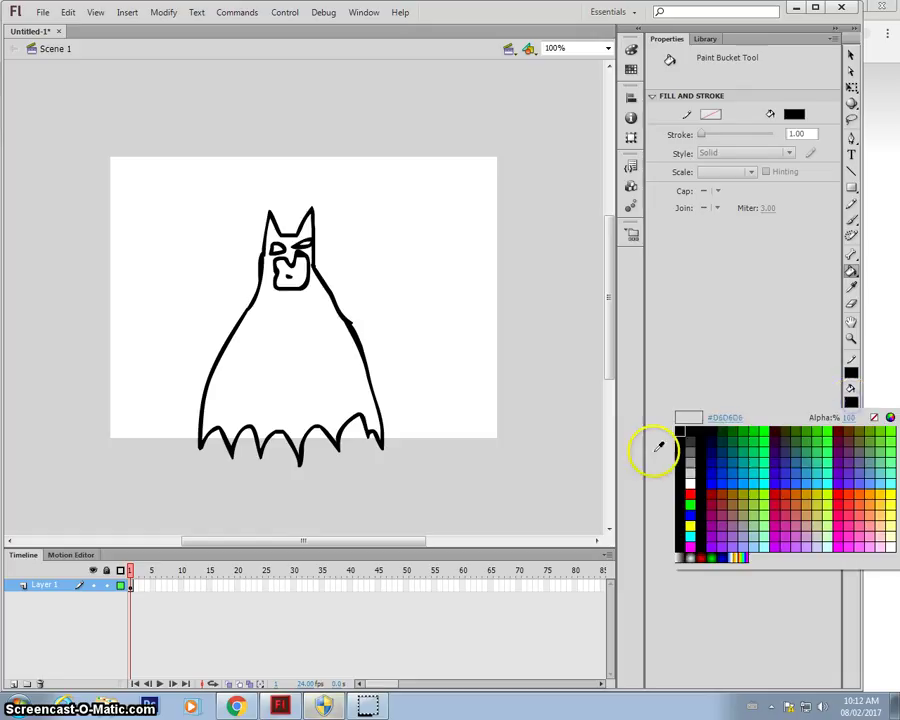
click(716, 451)
click(263, 368)
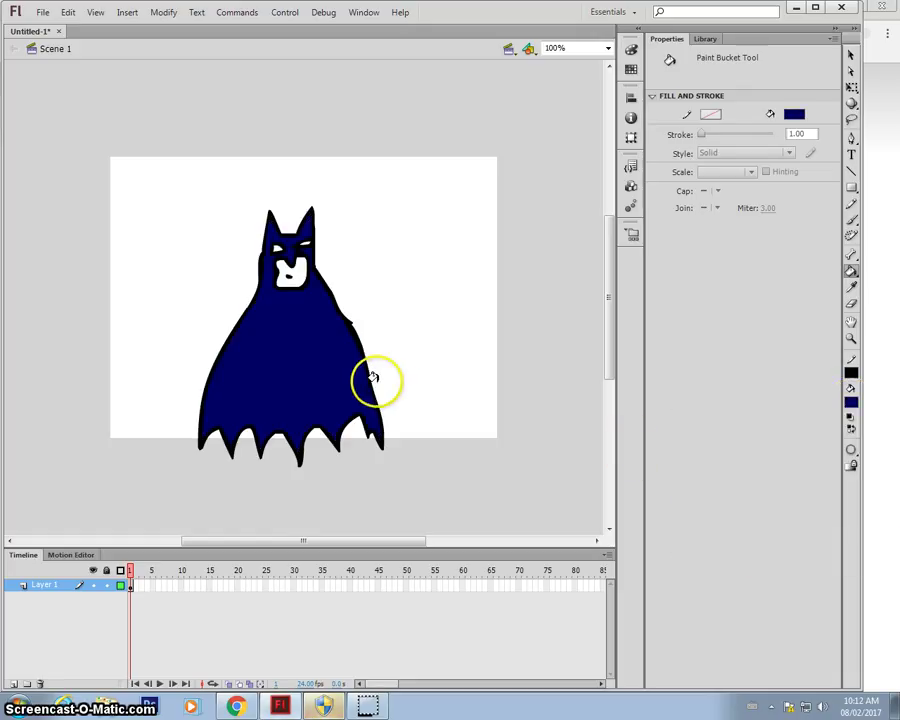
- Fill the exposed face with a light peach skin colour and both eyes with white
click(851, 403)
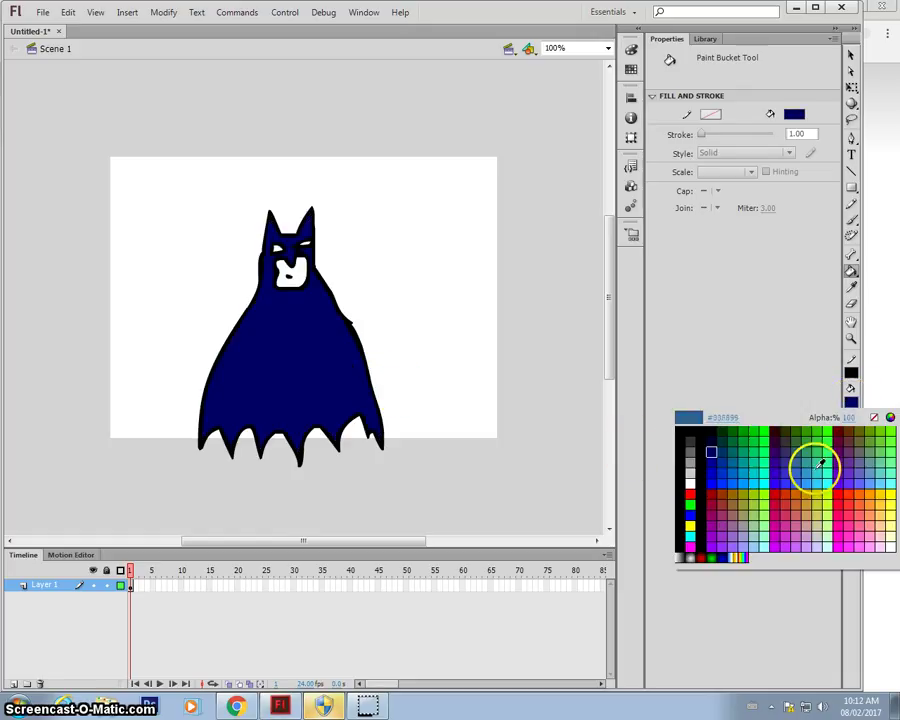
click(889, 519)
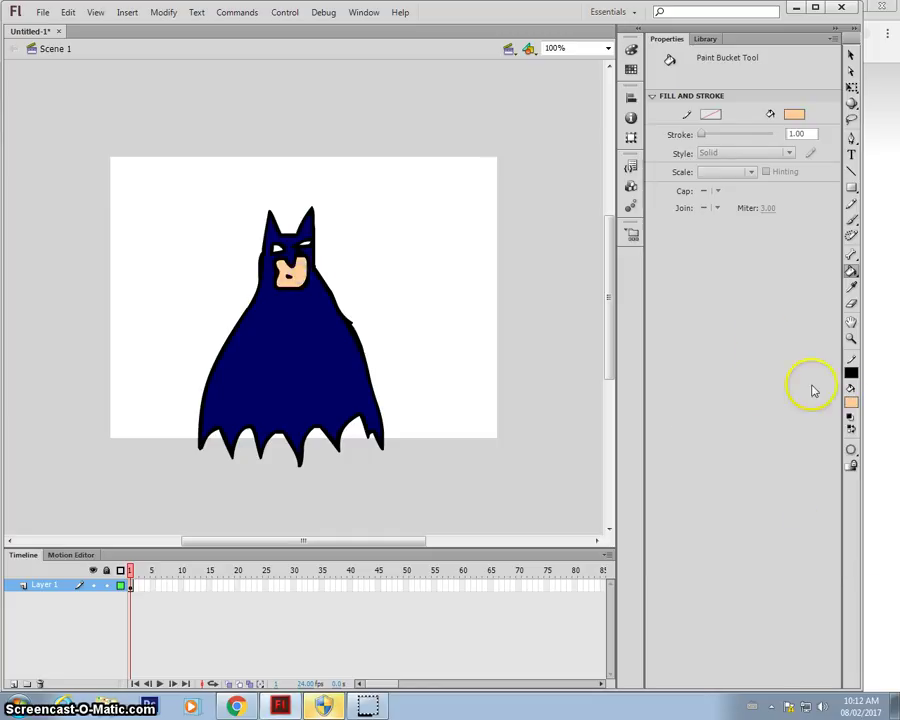
click(851, 403)
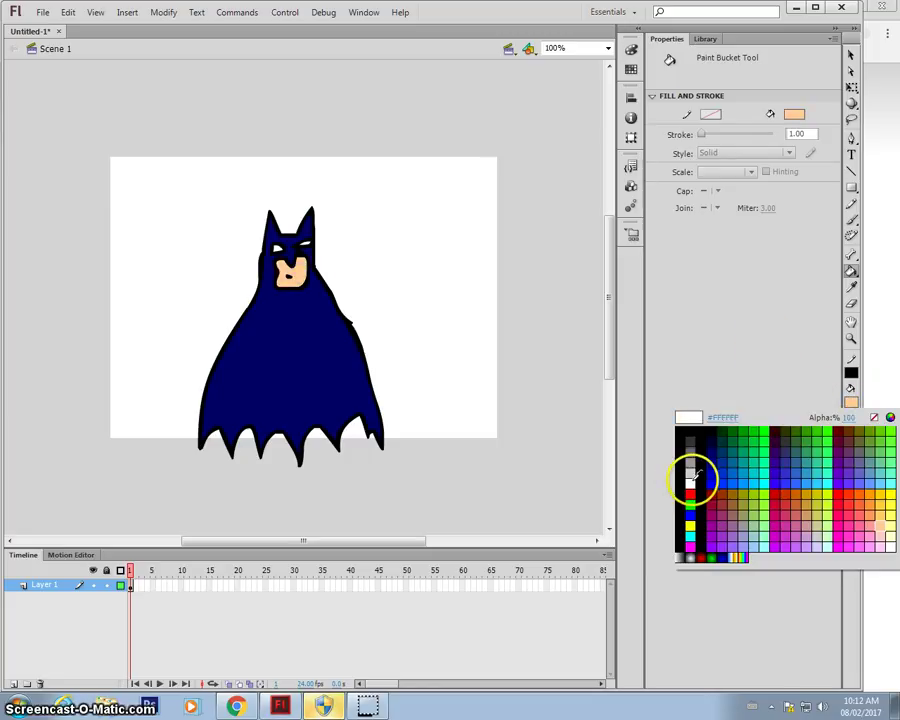
click(692, 478)
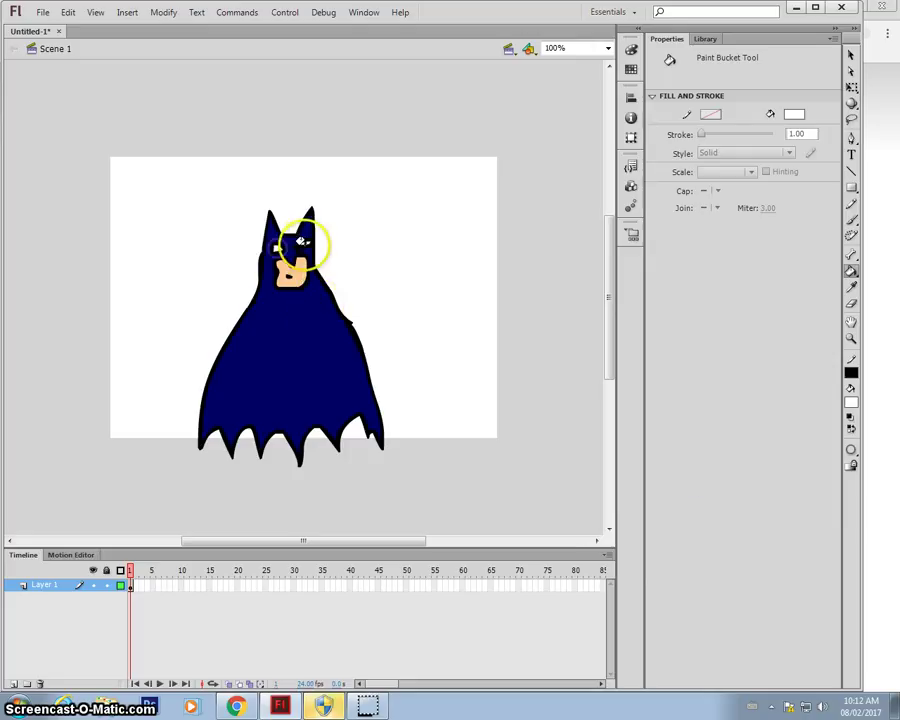
click(299, 237)
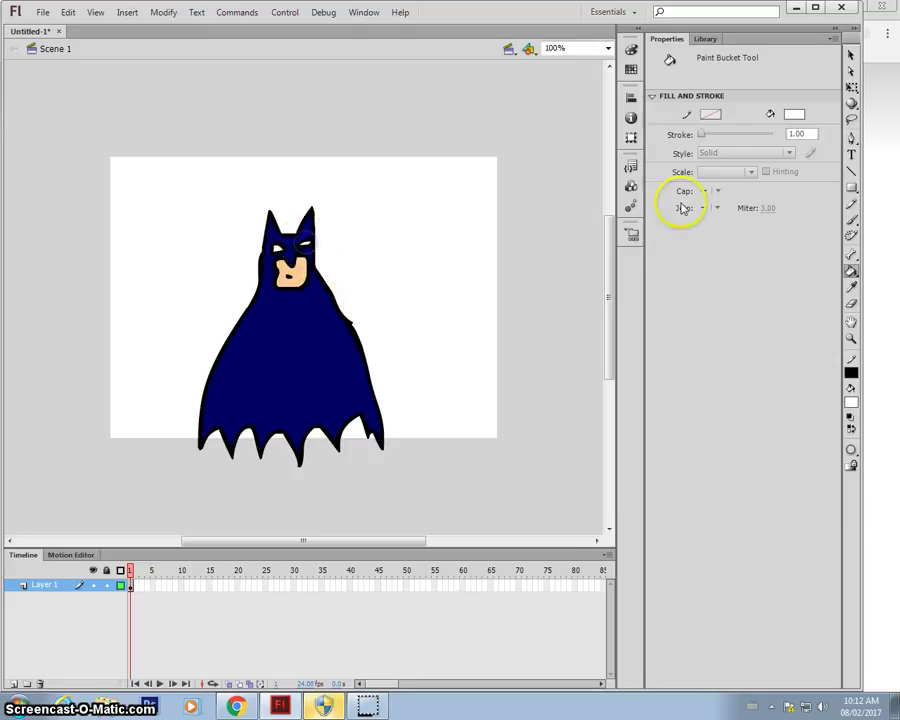
- Select the whole character drawing and convert it to a Graphic symbol named batman
click(851, 56)
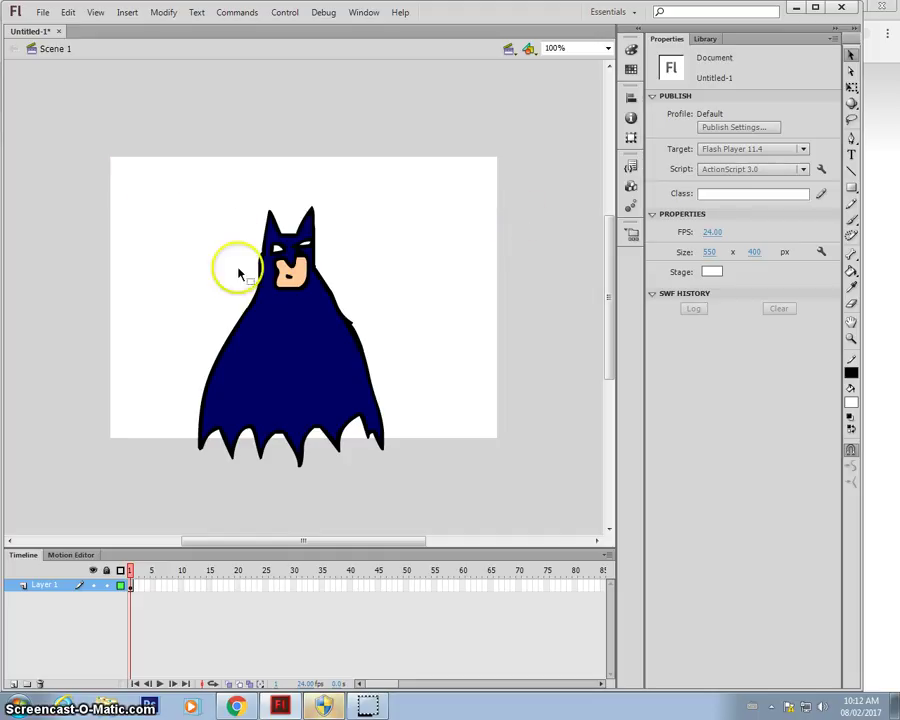
click(850, 56)
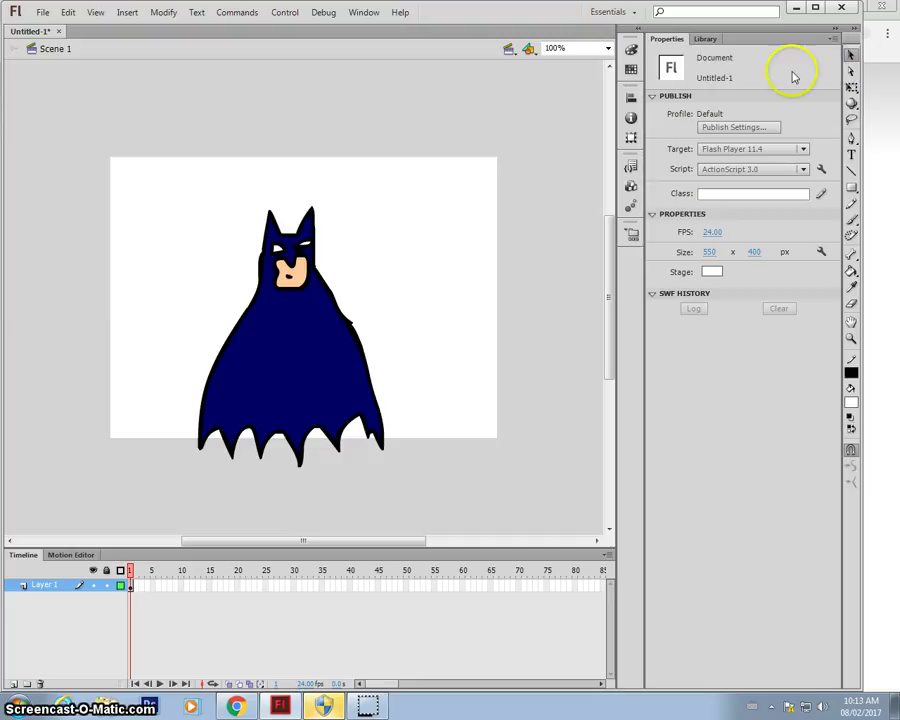
mouse_move(147, 163)
mouse_down()
mouse_move(269, 325)
mouse_move(419, 479)
mouse_move(452, 488)
mouse_up()
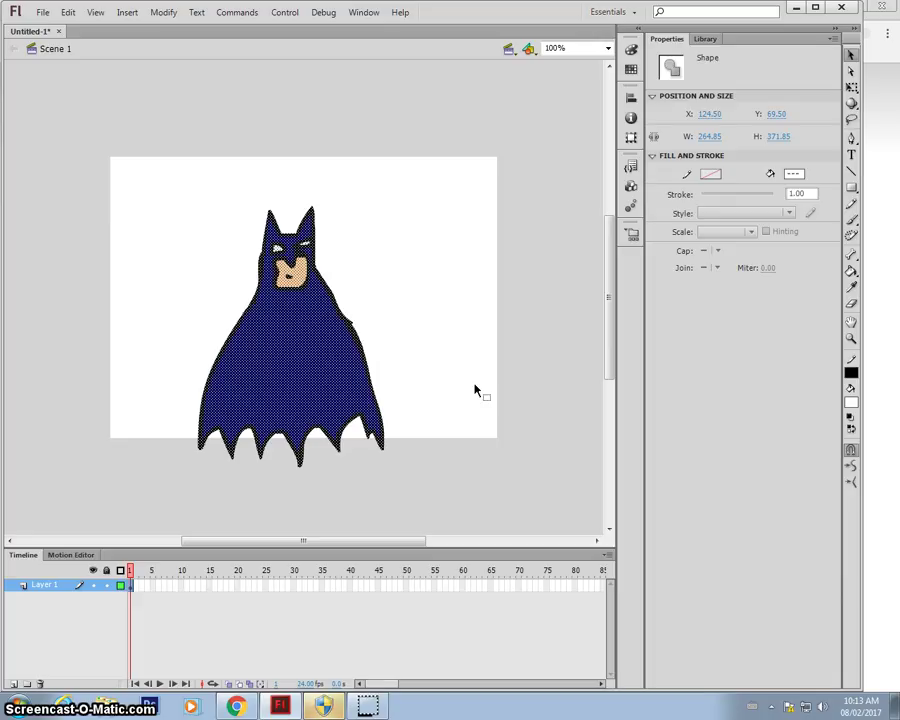
key(F8)
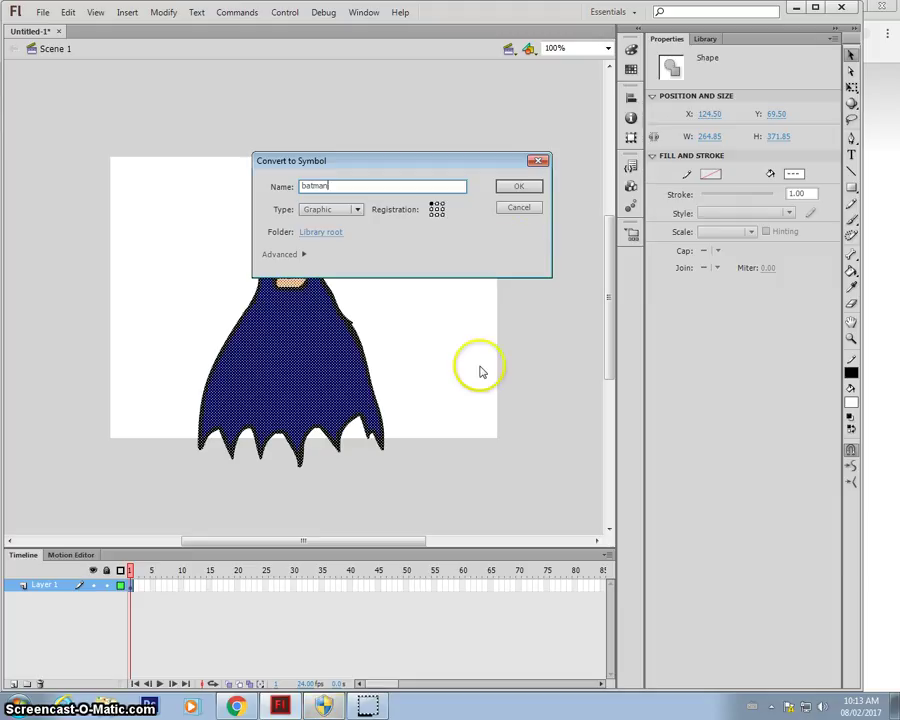
click(519, 187)
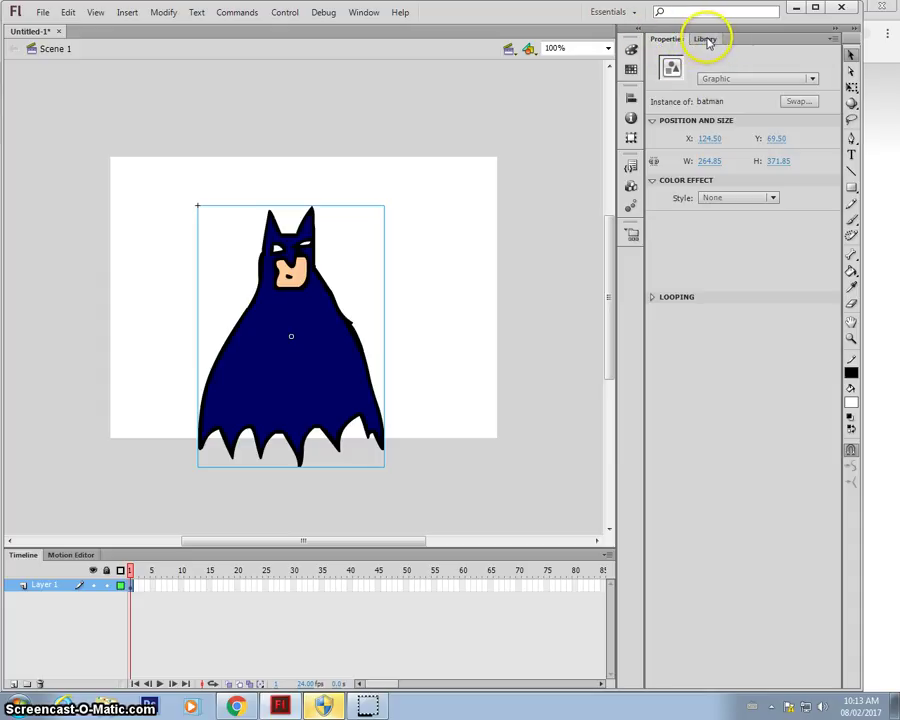
- Place extra copies of the batman symbol from the library around the original on the stage
click(706, 39)
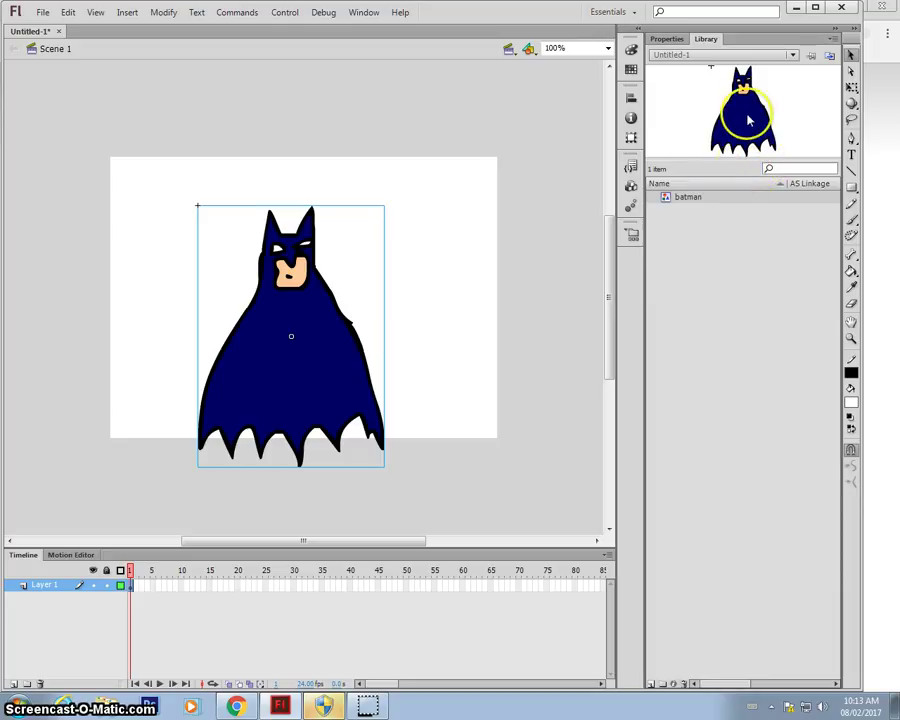
drag(747, 116, 502, 307)
drag(453, 338, 110, 338)
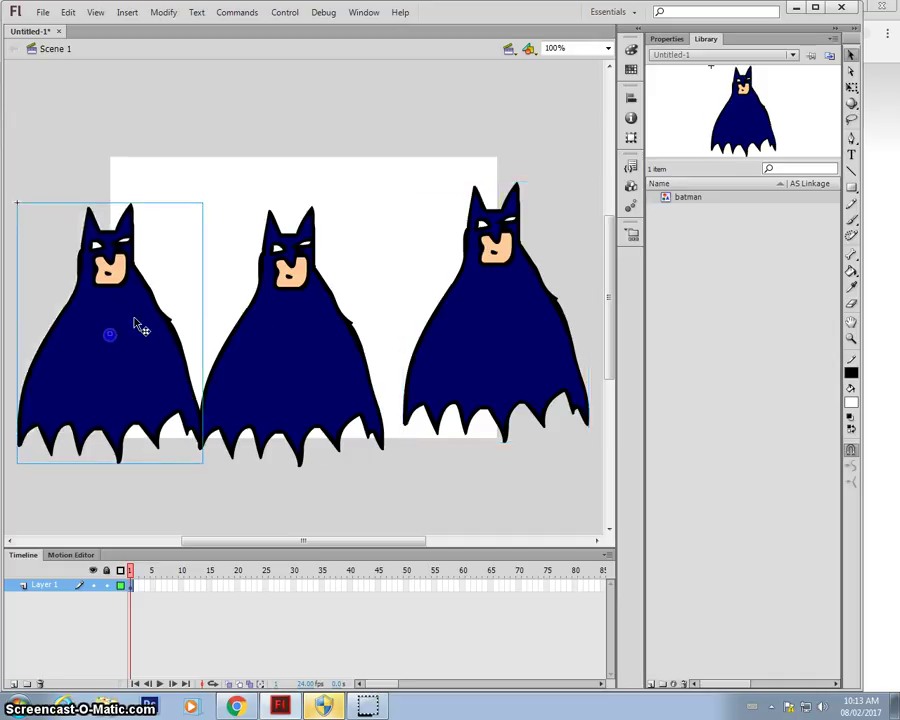
drag(724, 158, 402, 356)
drag(752, 114, 261, 344)
- Undo the placement of the extra batman copies and deselect everything
key(ctrl+z)
key(ctrl+z)
key(ctrl+z)
key(ctrl+z)
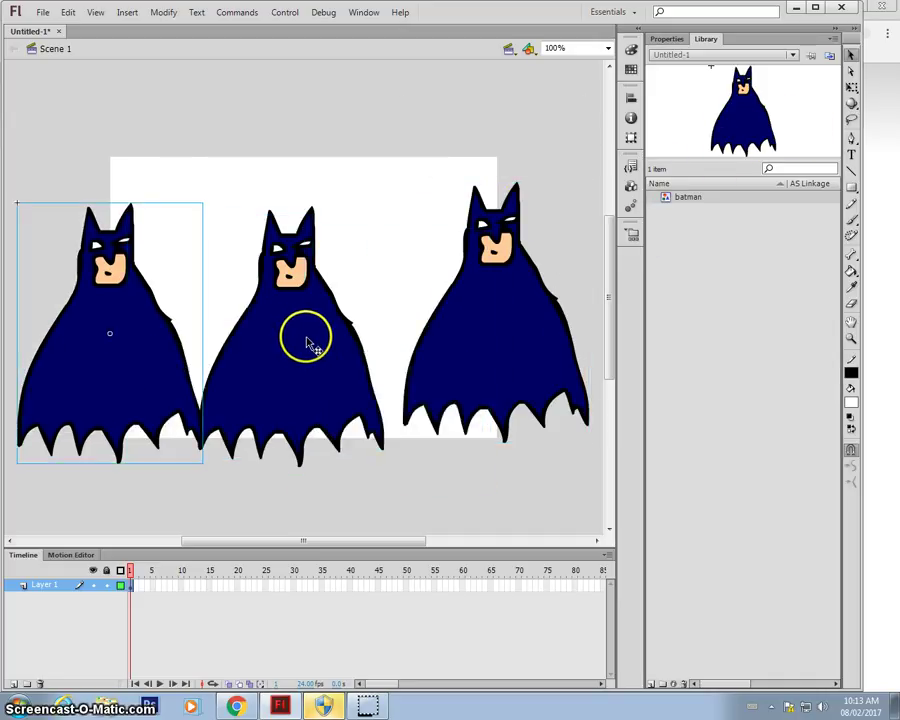
click(535, 263)
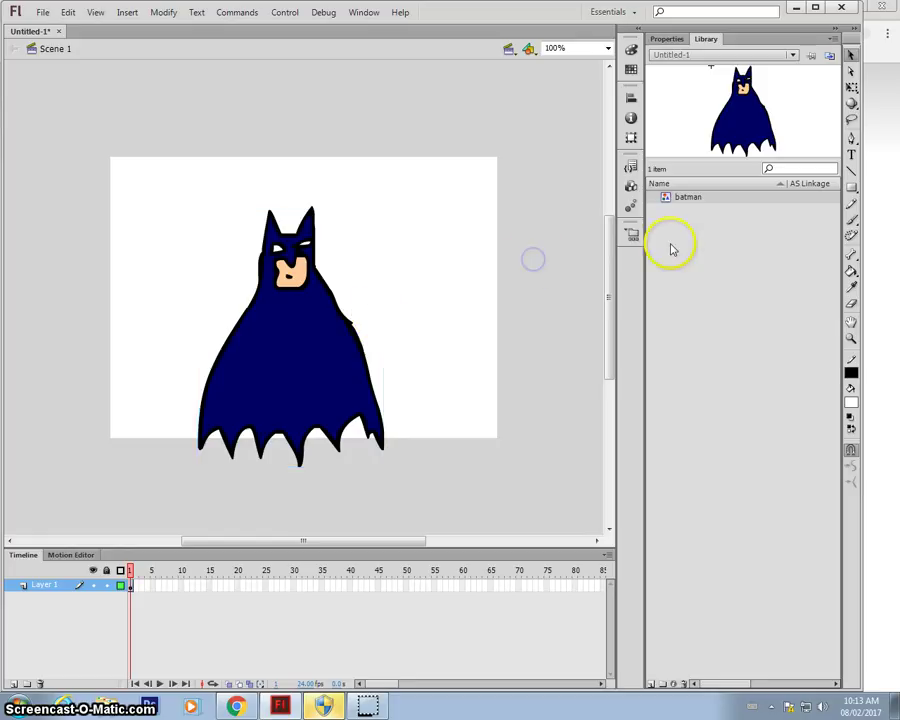
- Move the batman instance up and to the left on the stage, to about X 46, Y 37
click(668, 40)
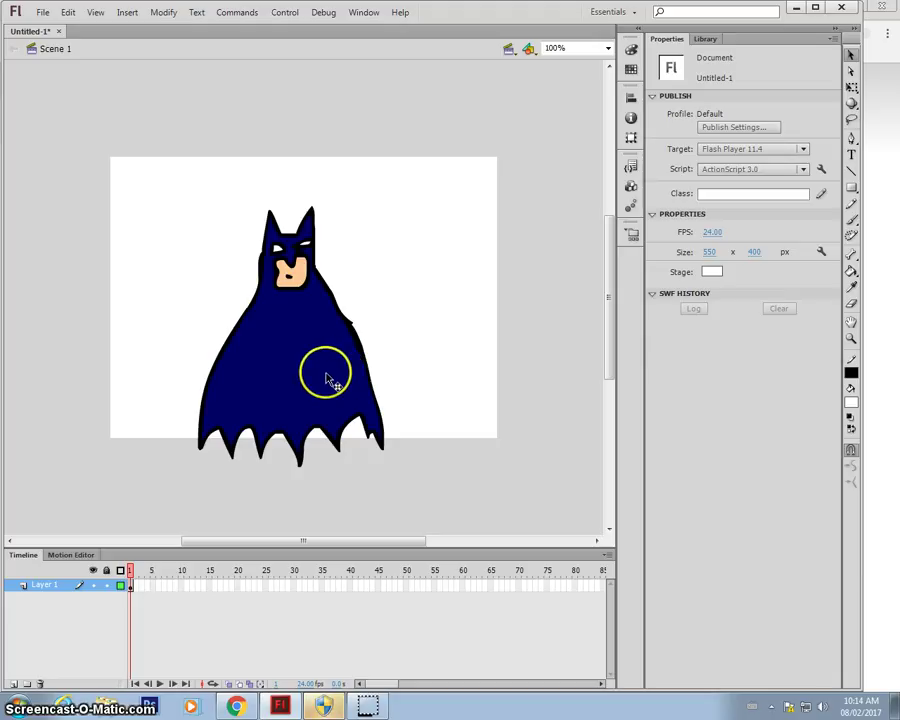
drag(340, 378, 332, 379)
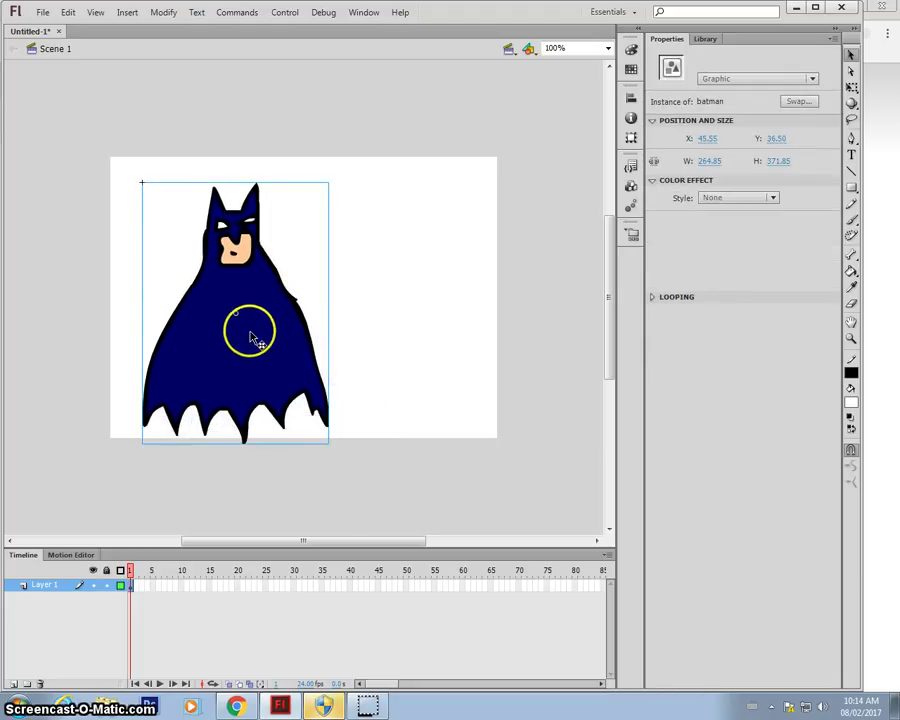
right_click(250, 325)
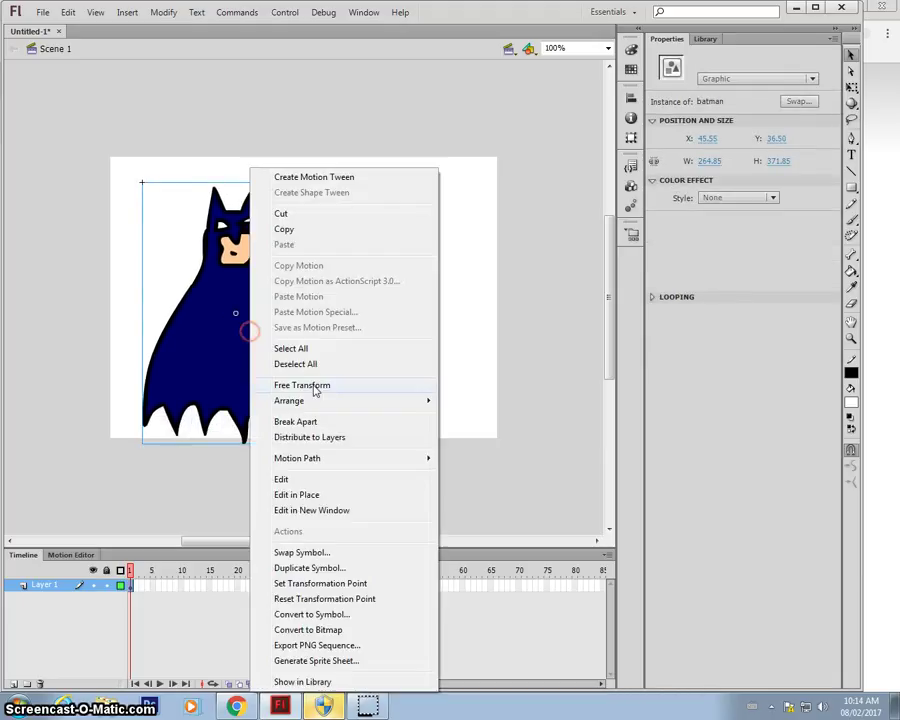
click(222, 375)
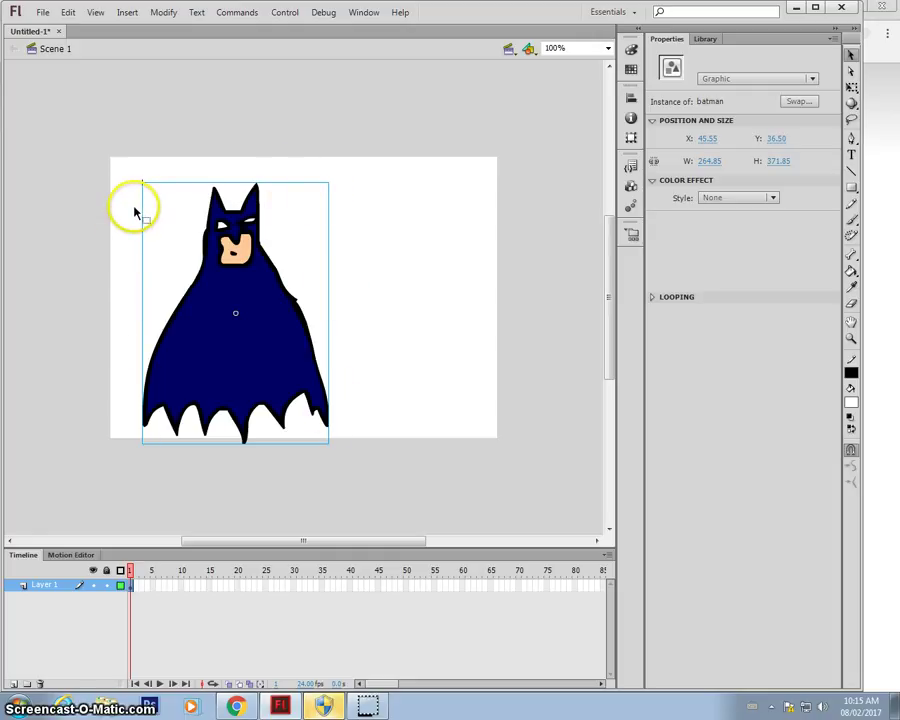
- Shift the batman instance slightly left to about X 38 and create a motion tween on it
drag(241, 257, 235, 257)
right_click(232, 240)
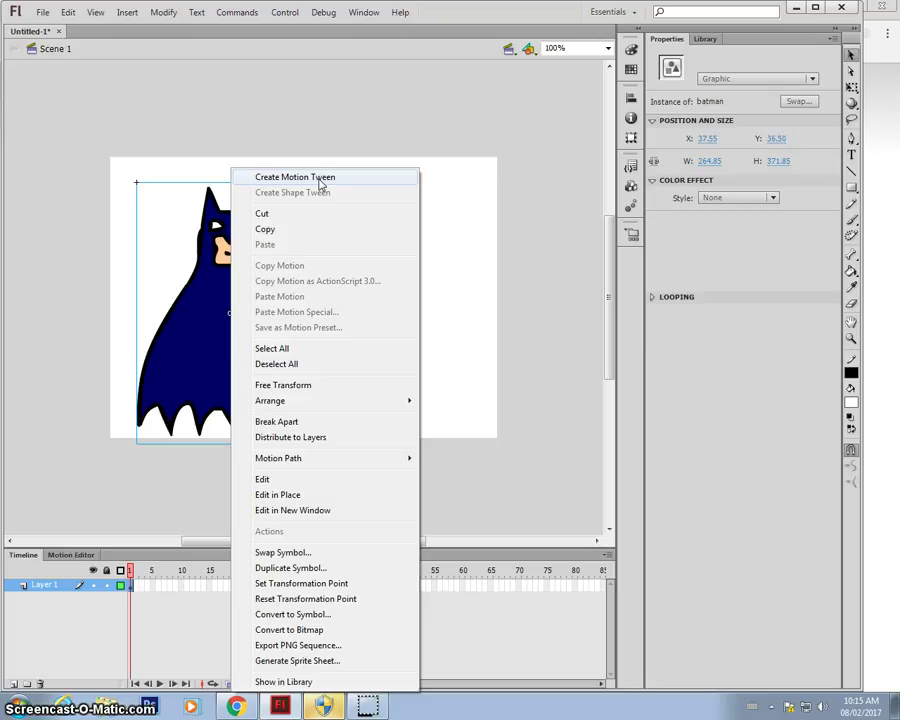
click(320, 178)
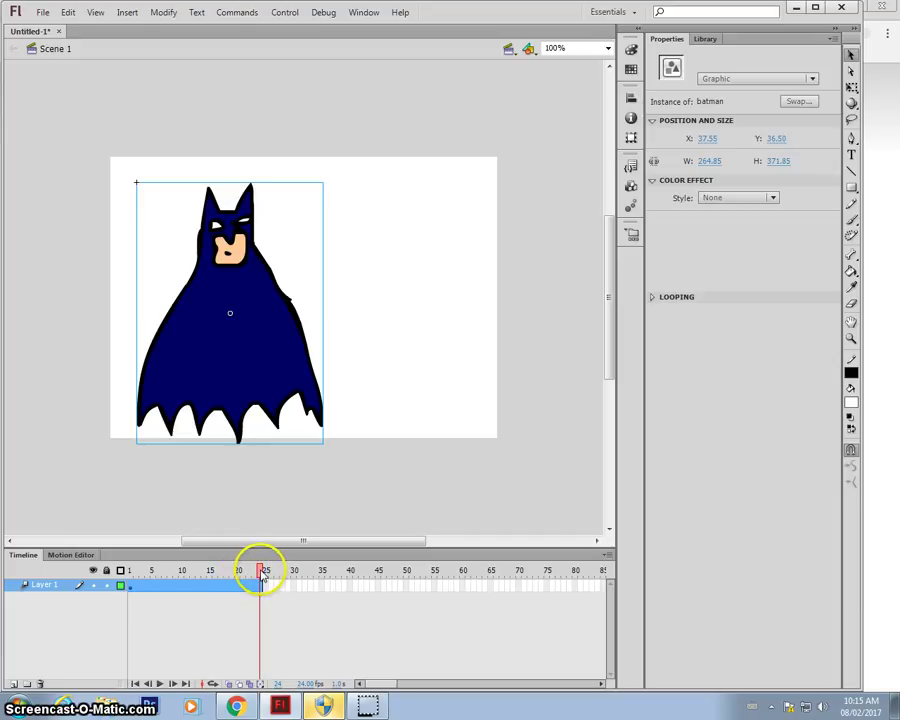
- At frame 1, move the batman instance off the left side of the stage, to about X -285, Y 37
drag(262, 572, 124, 574)
click(140, 296)
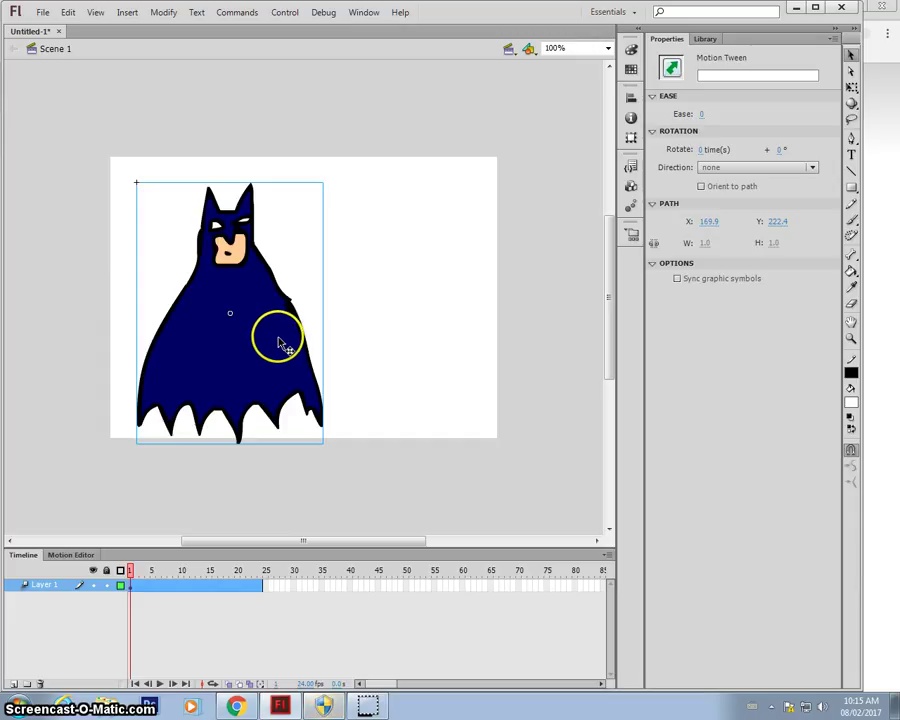
drag(285, 345, 268, 338)
drag(165, 341, 66, 340)
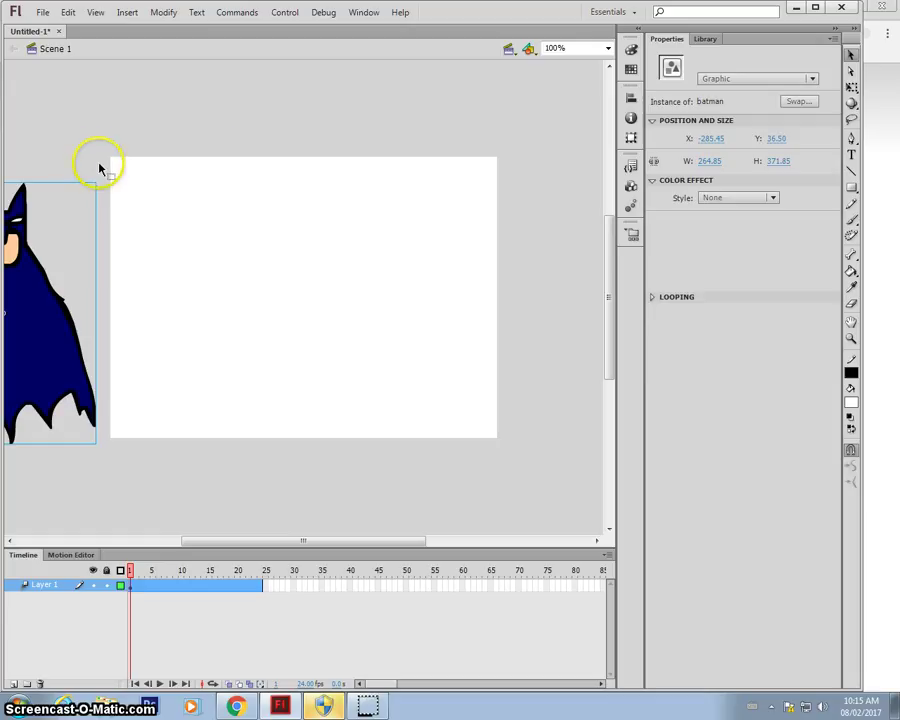
- At frame 24, move the batman instance past the right side of the stage, to about X 576, Y 16
click(129, 570)
key(Return)
click(392, 562)
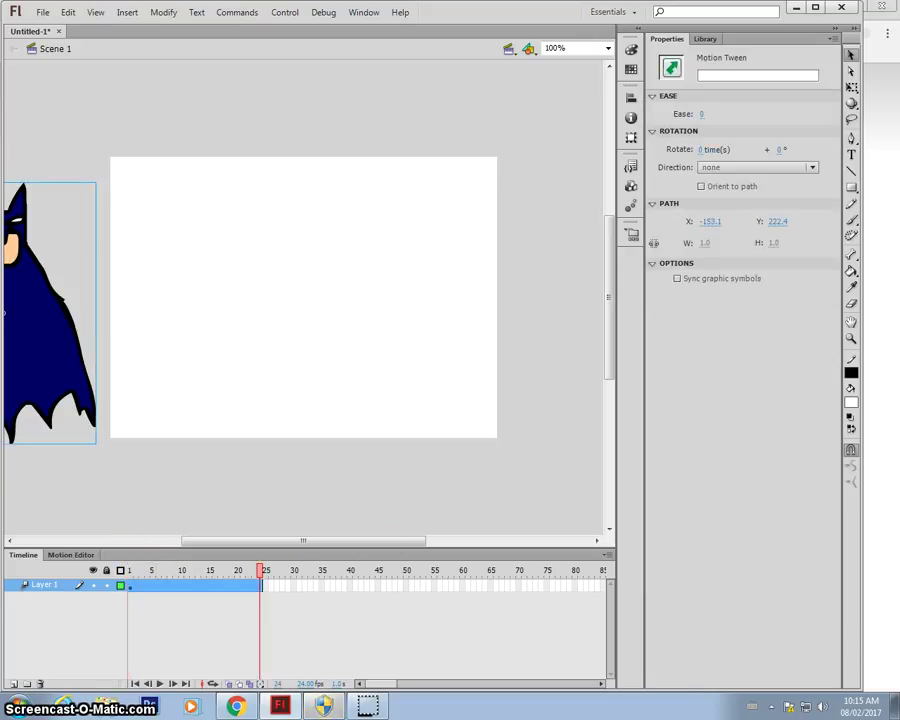
drag(29, 361, 464, 364)
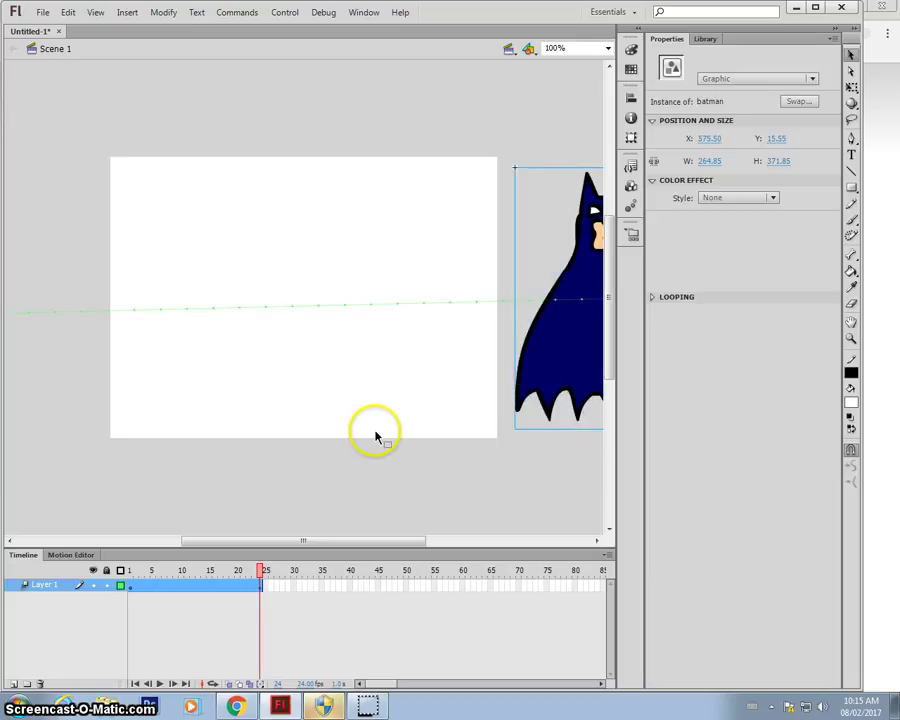
- Deselect everything and play the timeline to preview batman crossing the stage
click(332, 458)
key(Return)
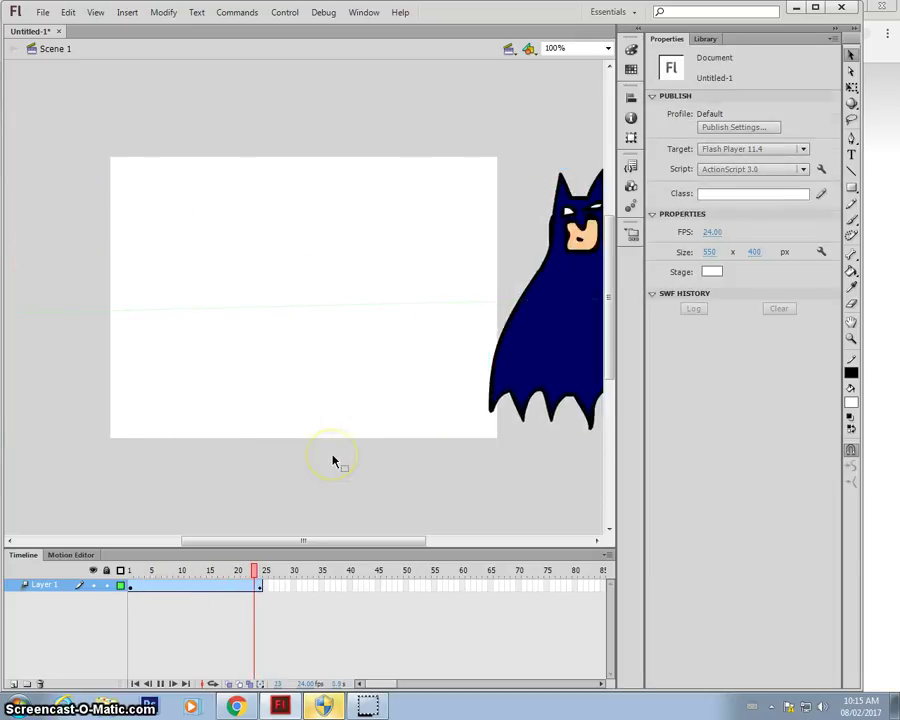
key(Return)
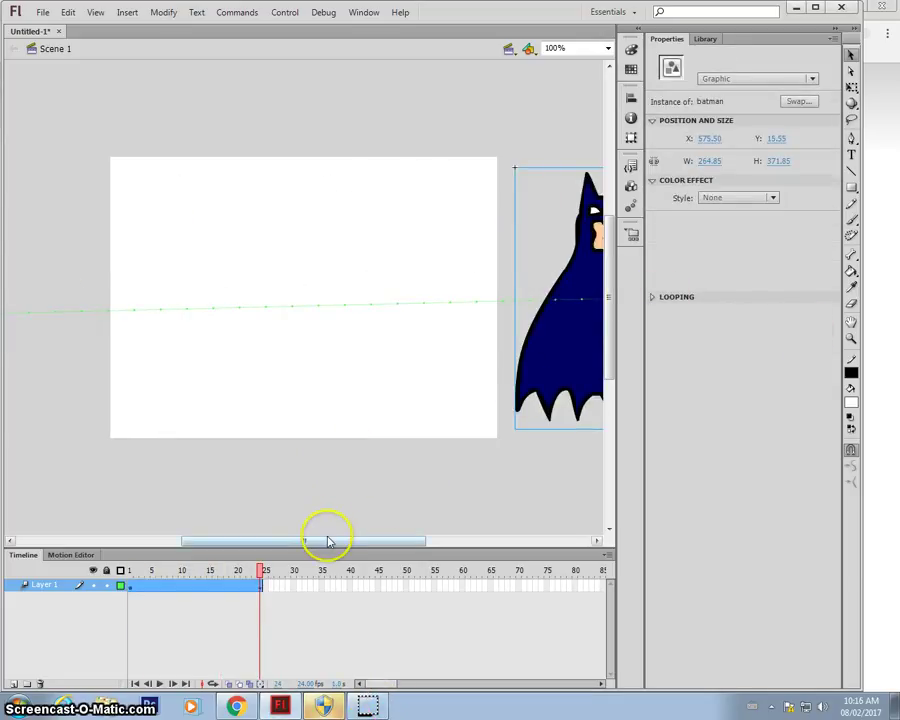
- Select the motion tween span and set its rotation to 1 time
click(197, 591)
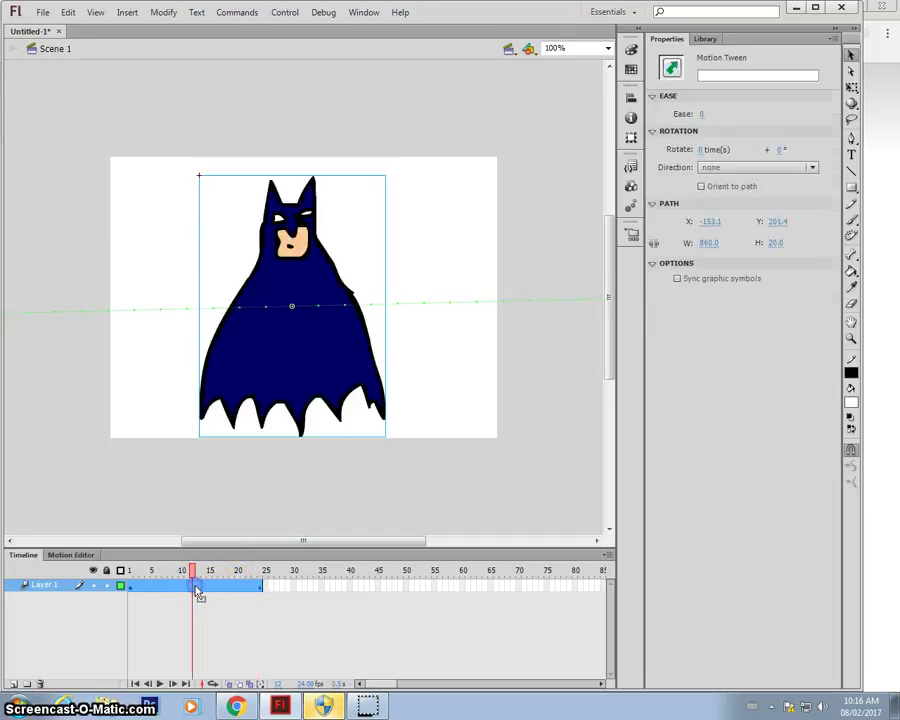
click(704, 151)
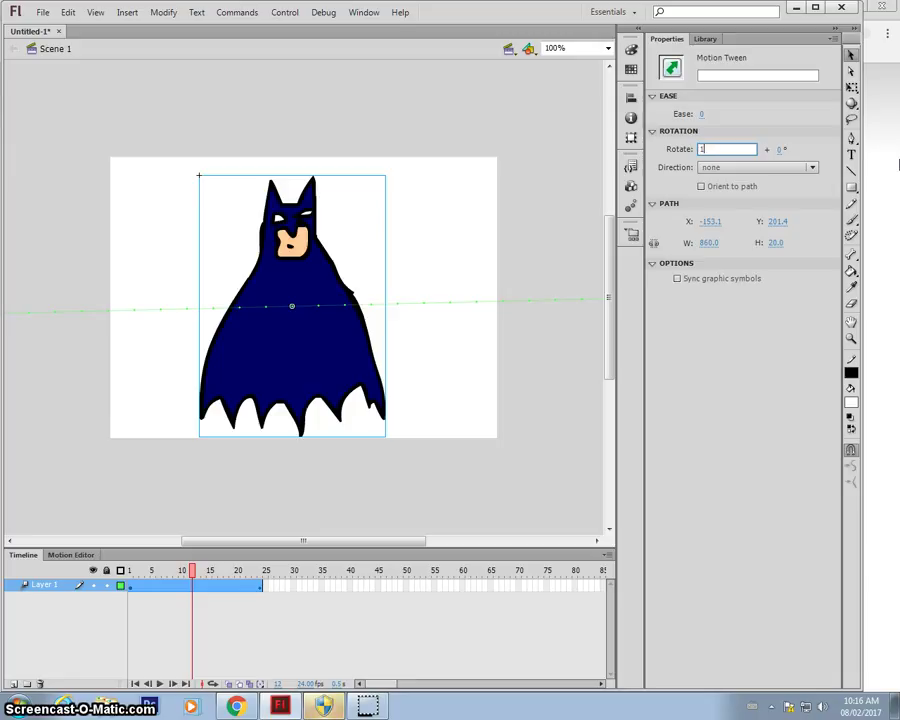
text(1)
key(Return)
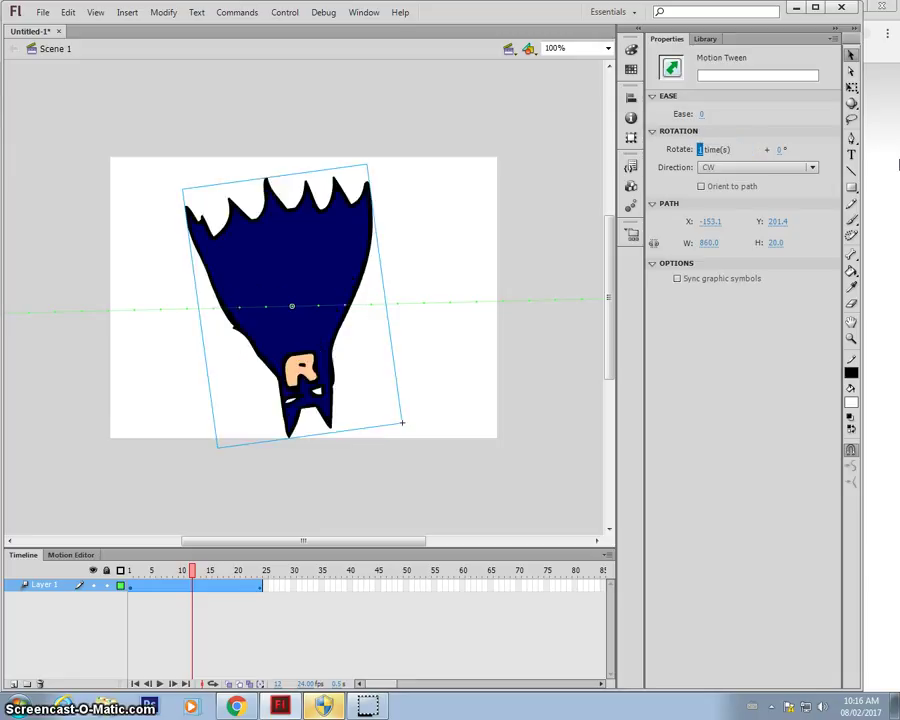
- Replay the rotating tween on the timeline, then test the movie and close the test window
key(Return)
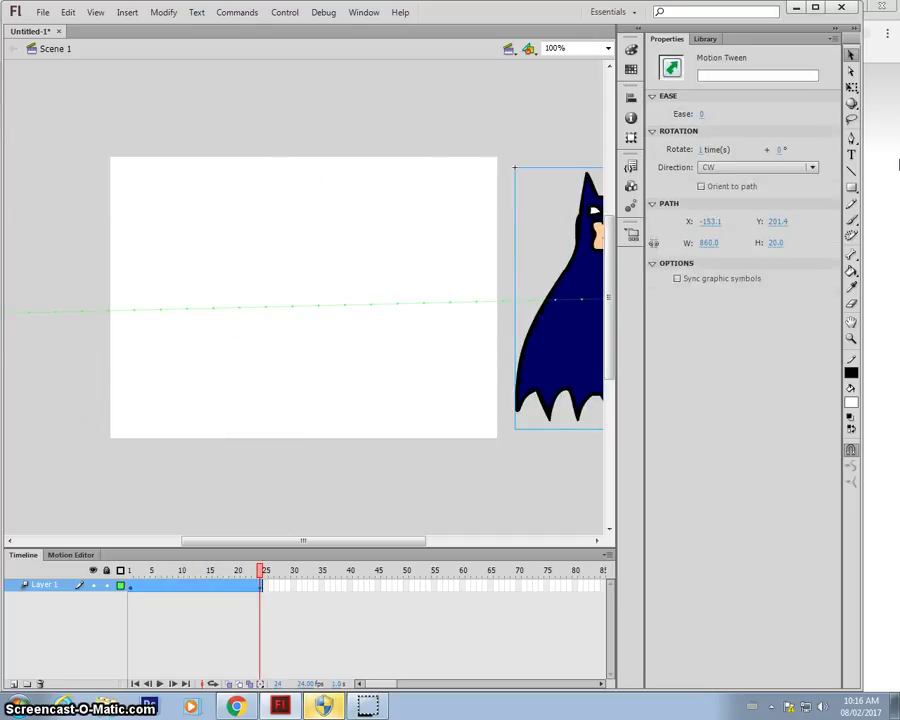
key(Return)
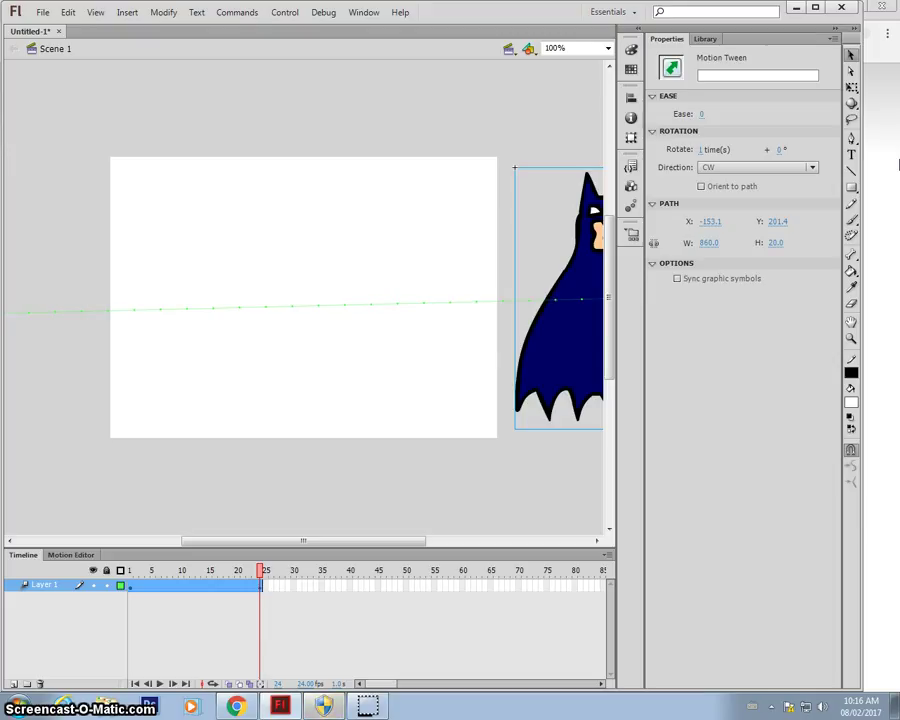
key(Return)
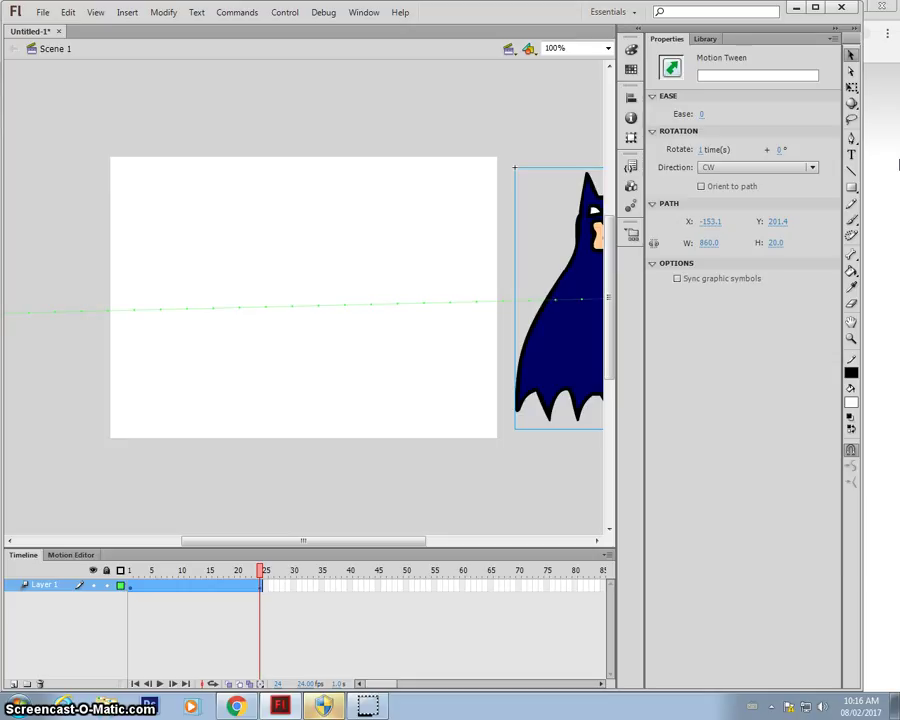
key(ctrl+Return)
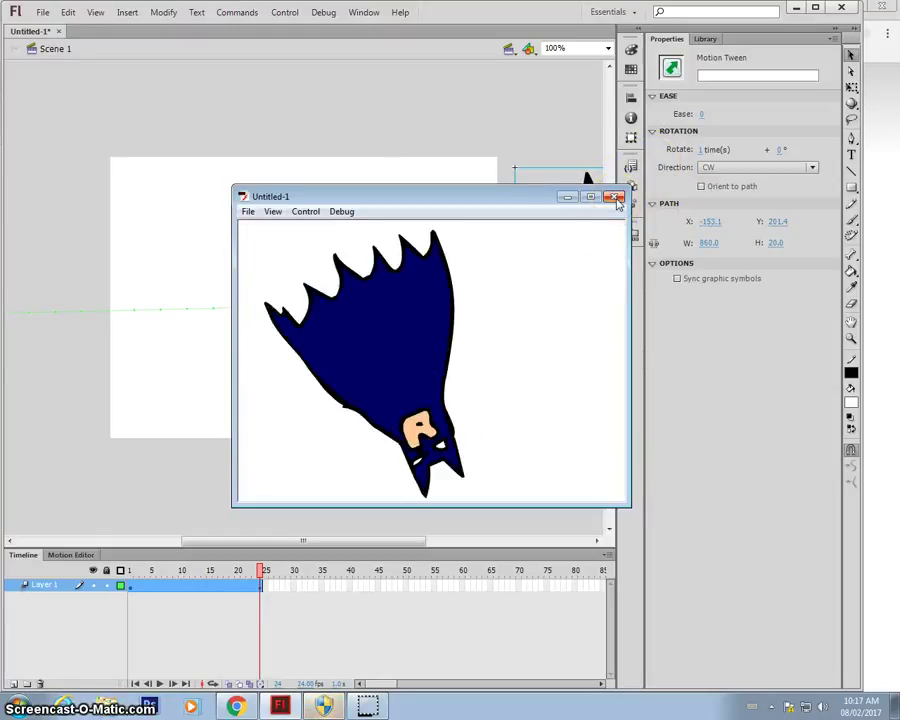
click(614, 197)
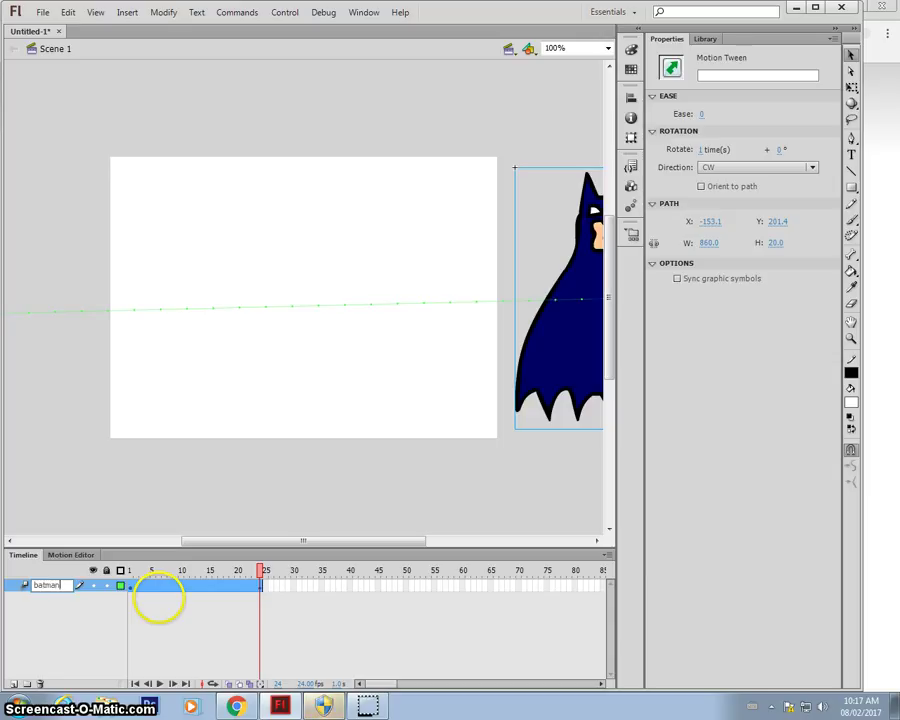
- Rename the tween layer batman and add a new layer above it
click(158, 600)
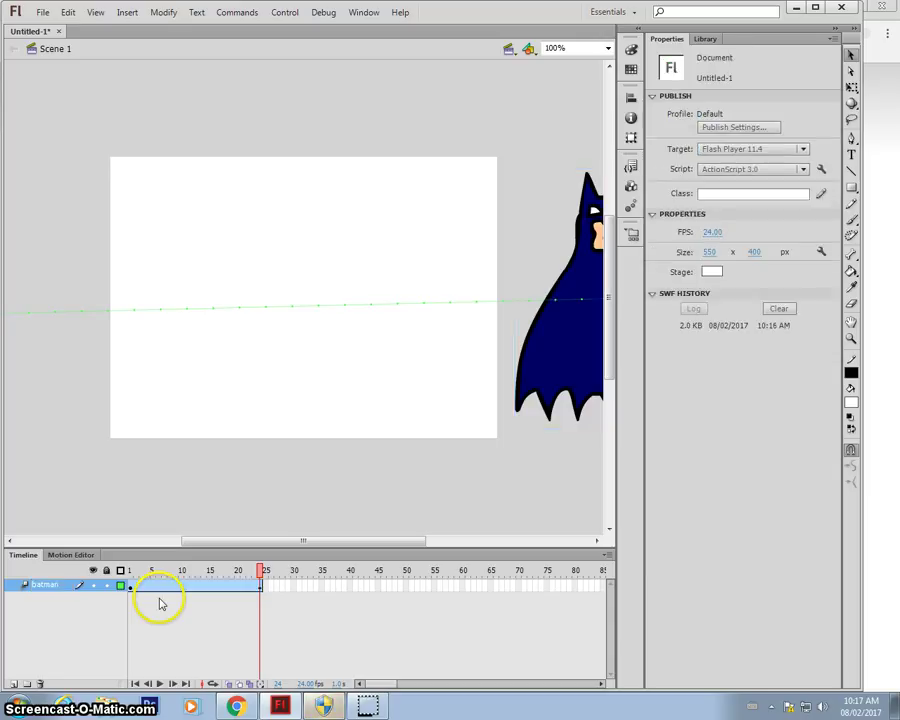
click(14, 686)
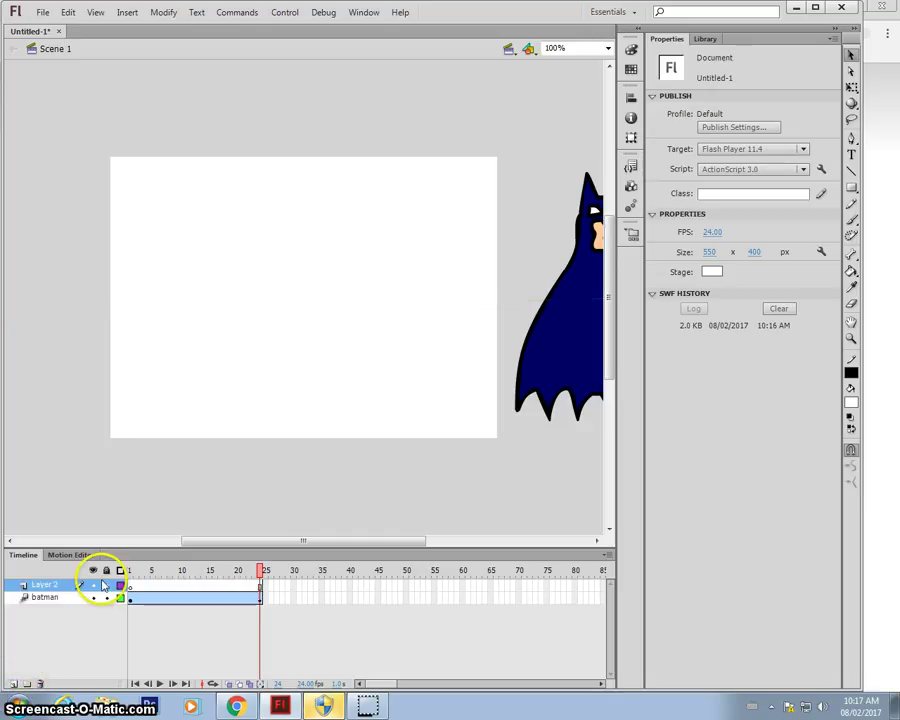
- With a black brush, outline a head with spiky hair, two ears and a jutting chin on the new layer
click(851, 221)
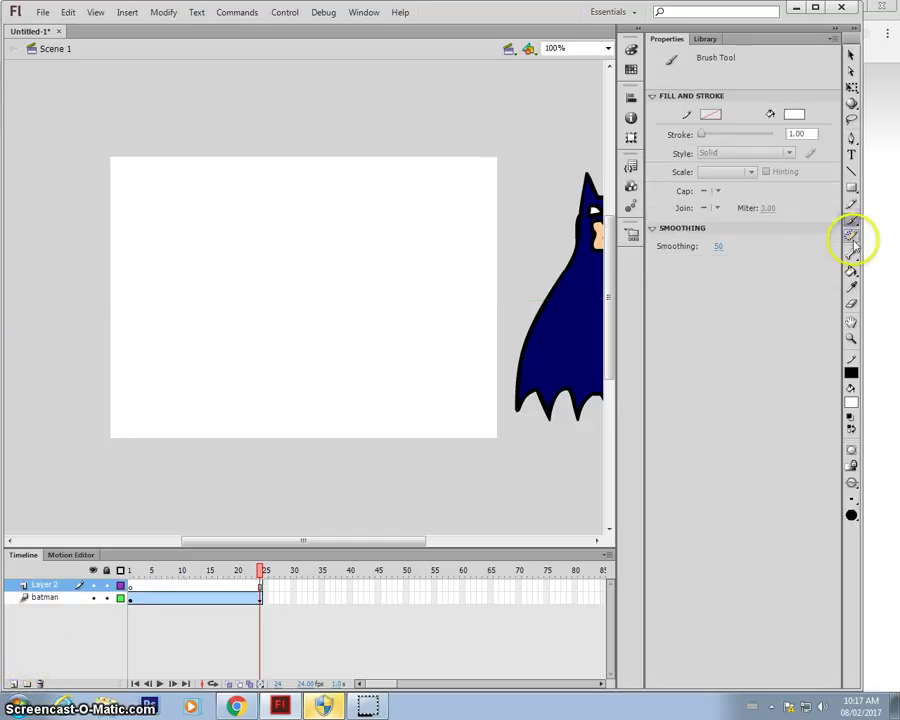
click(852, 405)
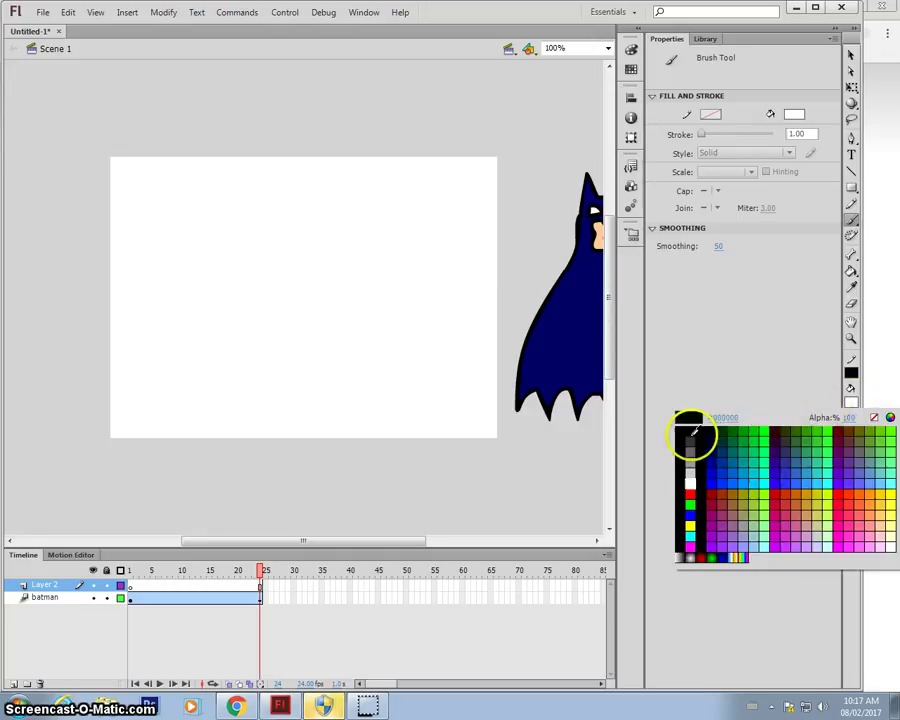
click(693, 427)
click(251, 212)
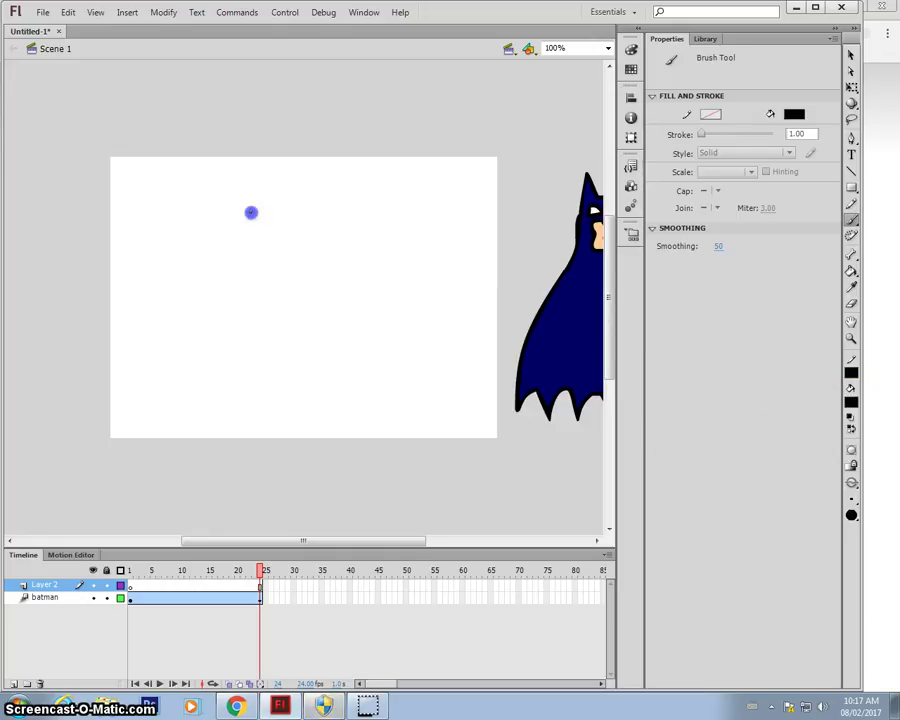
drag(251, 212, 365, 233)
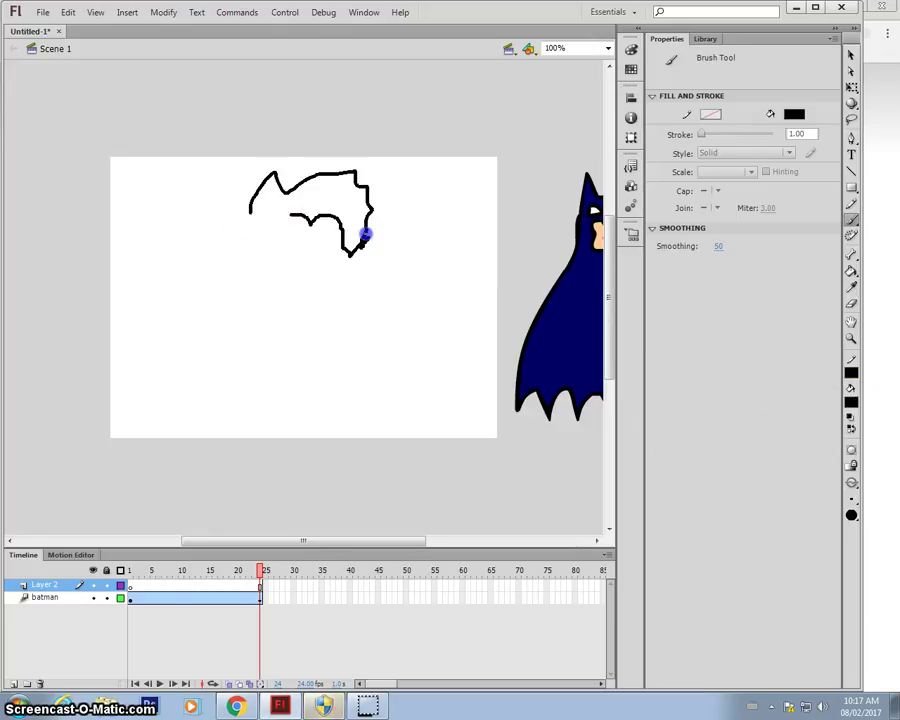
drag(297, 215, 249, 209)
click(258, 227)
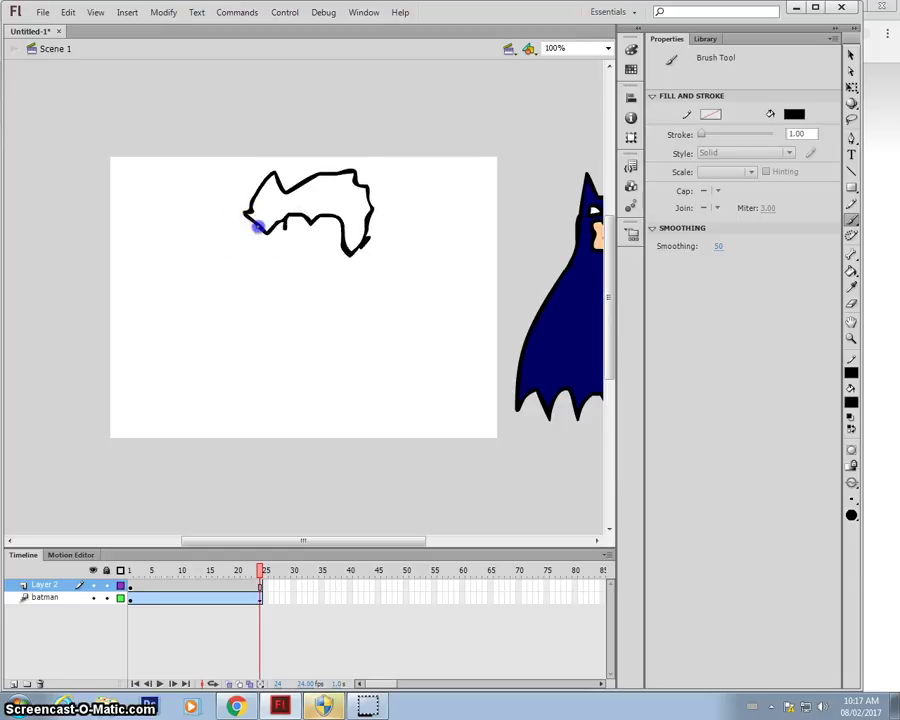
drag(253, 278, 287, 325)
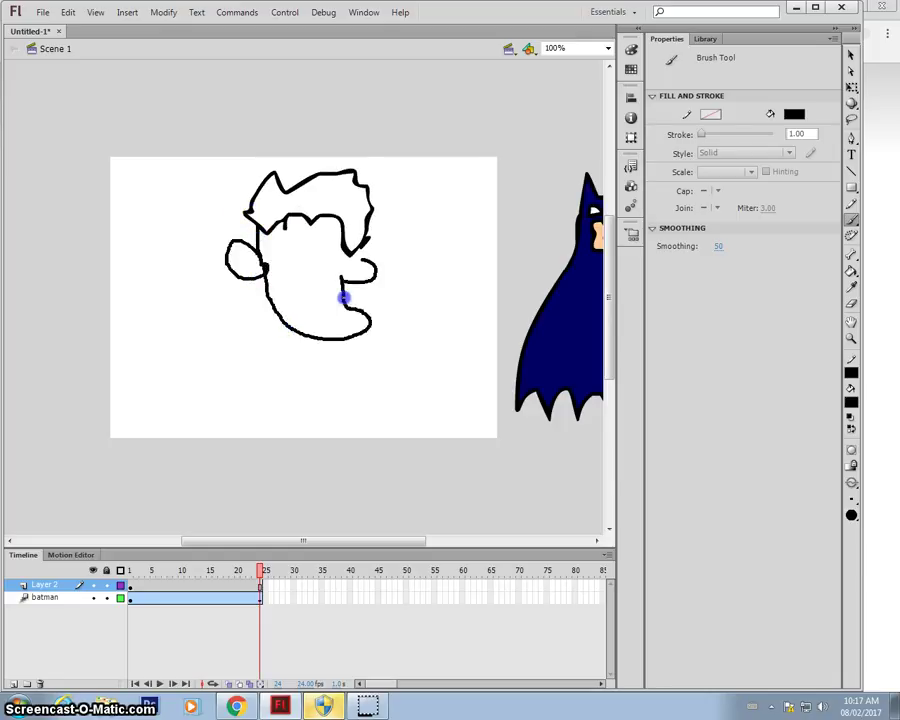
- Brush the face's features: a wide grin with teeth, lip outlines, a nose, eyes and slanted eyebrows
drag(276, 280, 300, 315)
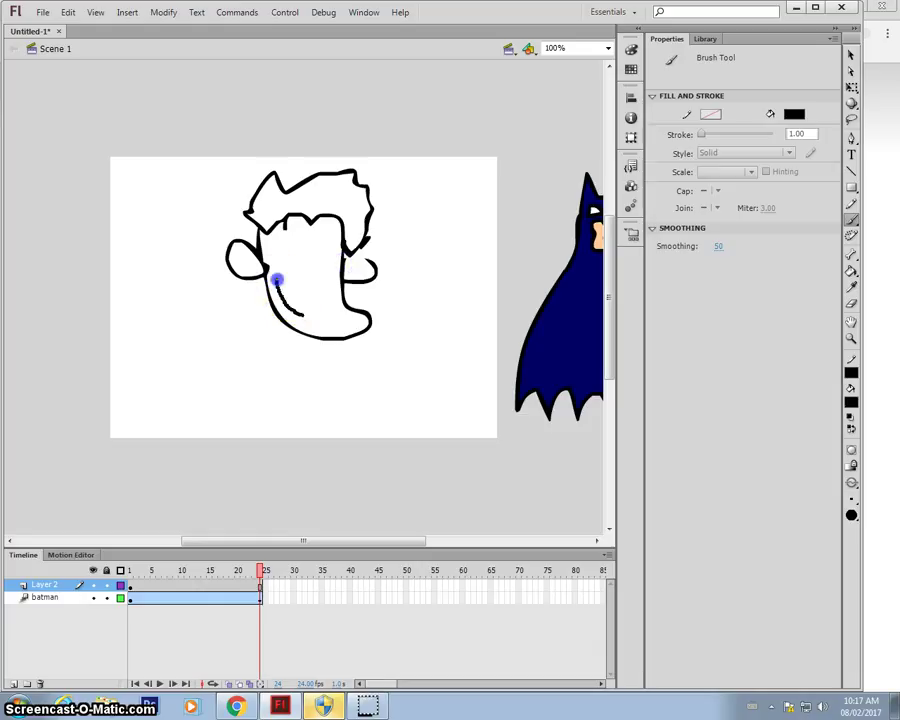
click(344, 275)
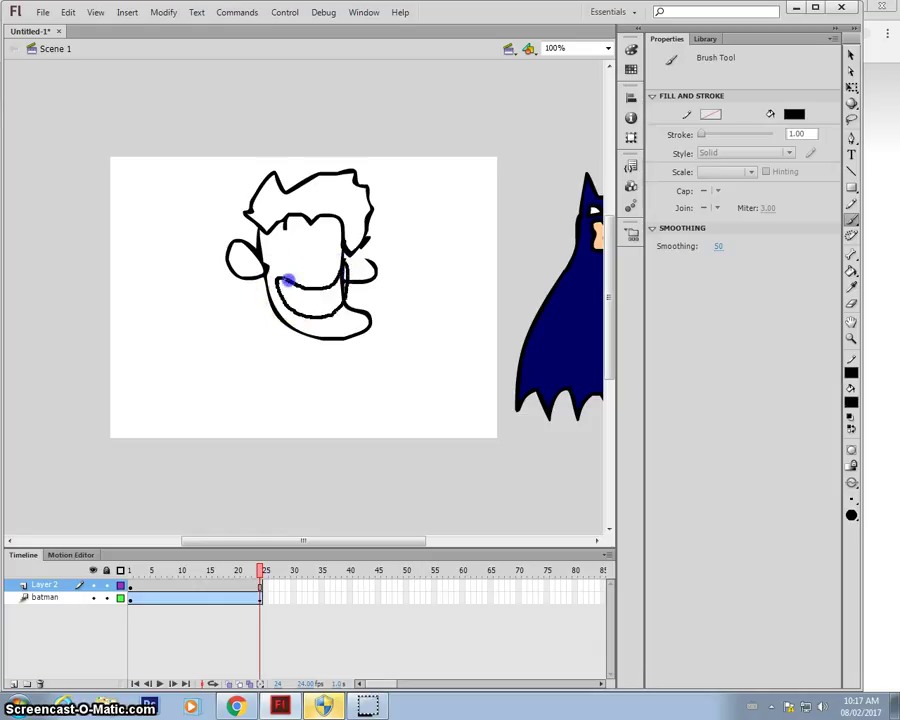
drag(299, 261, 340, 254)
drag(285, 248, 330, 234)
click(288, 288)
mouse_move(288, 288)
mouse_down()
mouse_move(299, 293)
mouse_move(297, 312)
mouse_move(317, 287)
mouse_move(319, 312)
mouse_up()
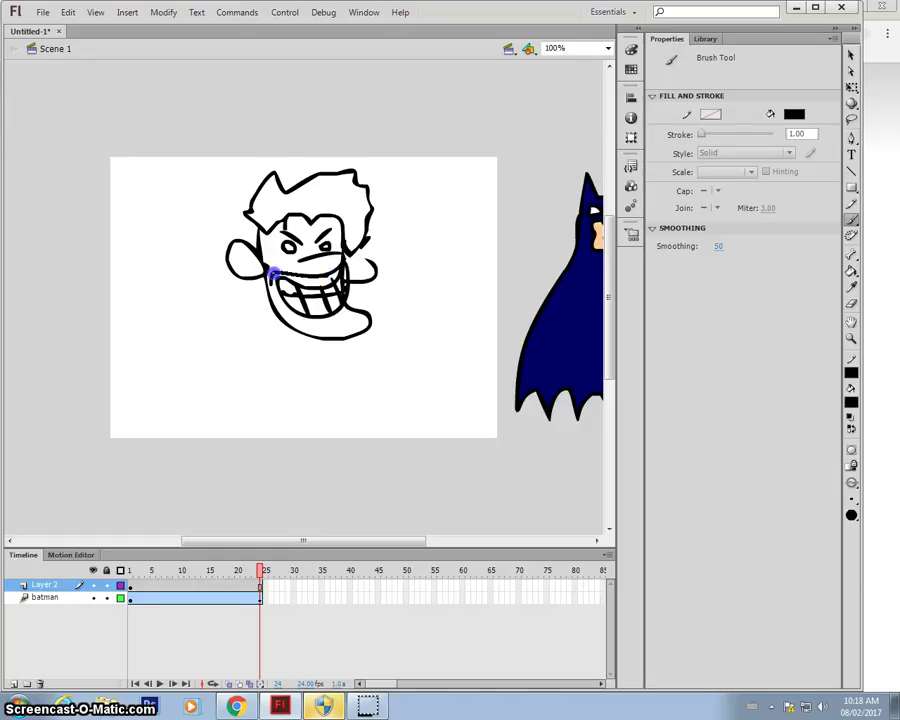
drag(276, 314, 336, 325)
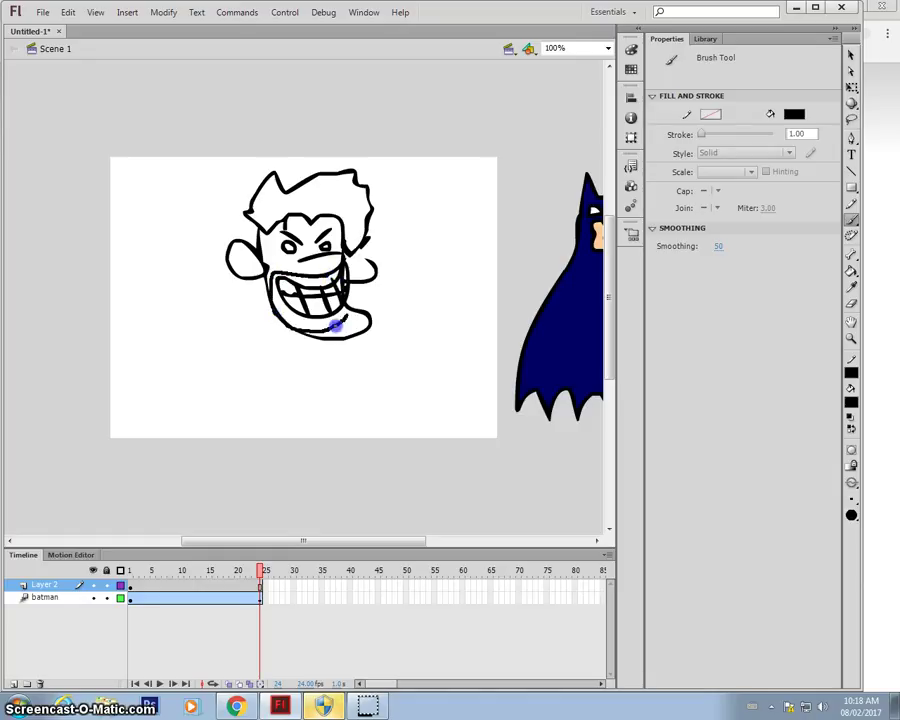
- Close the open outline of the right ear and brush a tall rectangular body below the head
drag(367, 259, 369, 263)
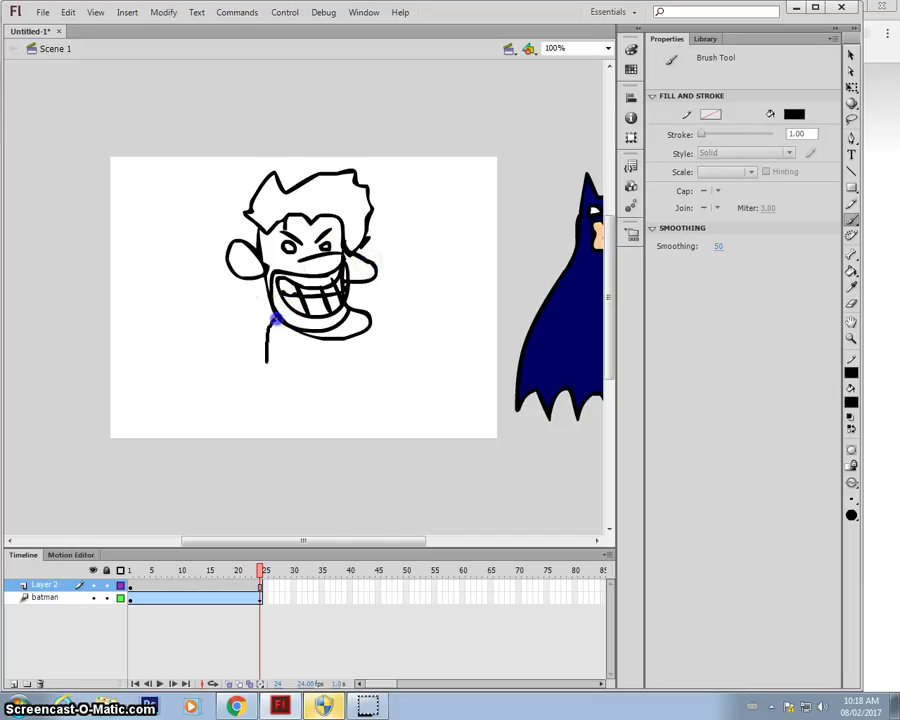
mouse_move(262, 451)
mouse_down()
mouse_move(336, 455)
mouse_move(337, 360)
mouse_up()
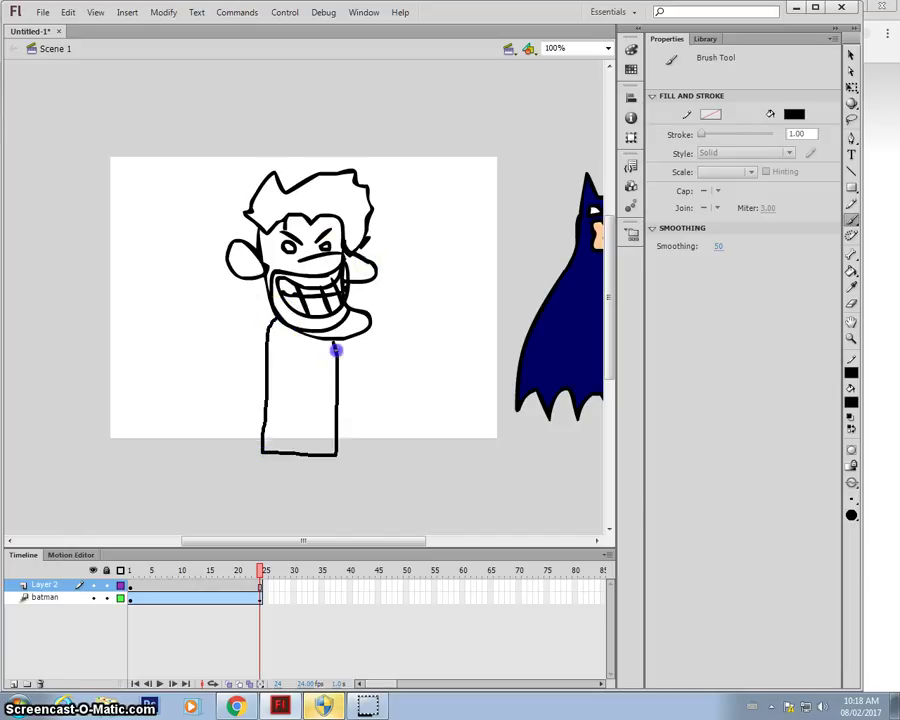
- Fill the new character's face and ears with white (#FFFFFF) using the Paint Bucket
click(851, 272)
click(849, 402)
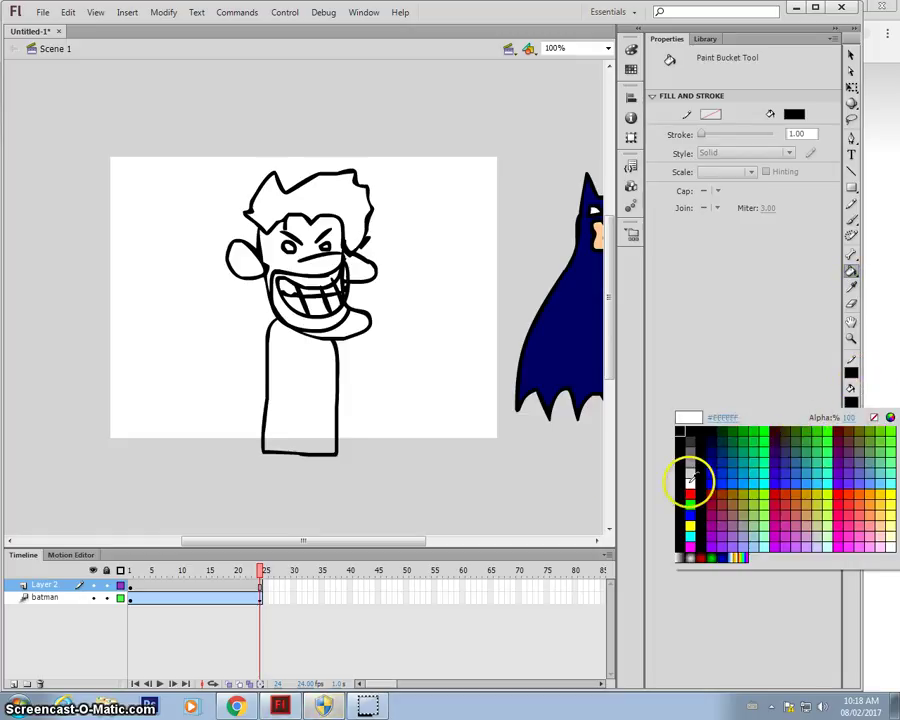
click(689, 478)
click(248, 261)
click(373, 262)
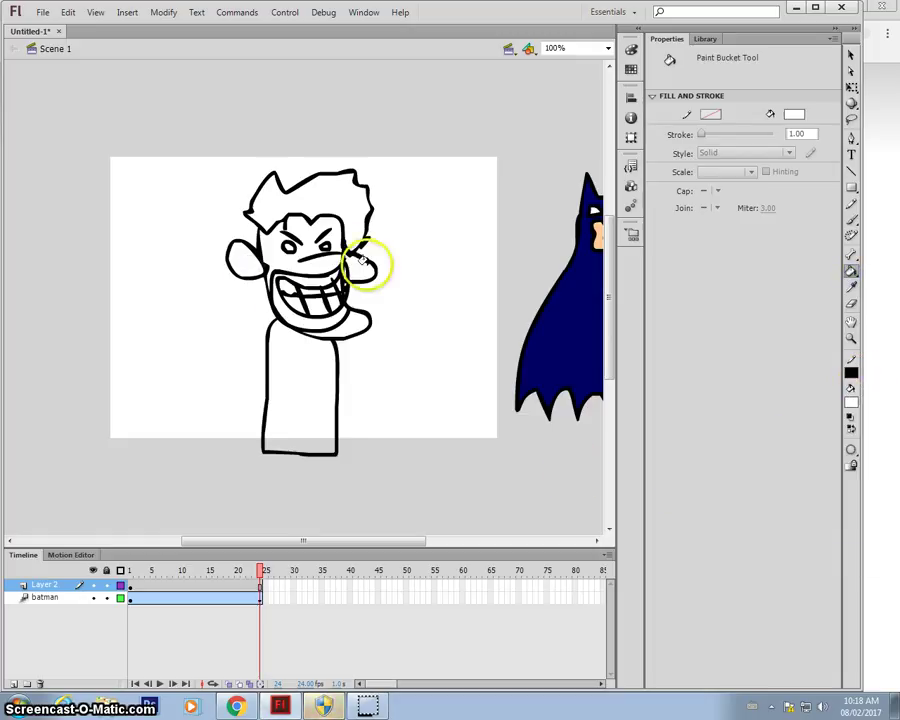
click(360, 270)
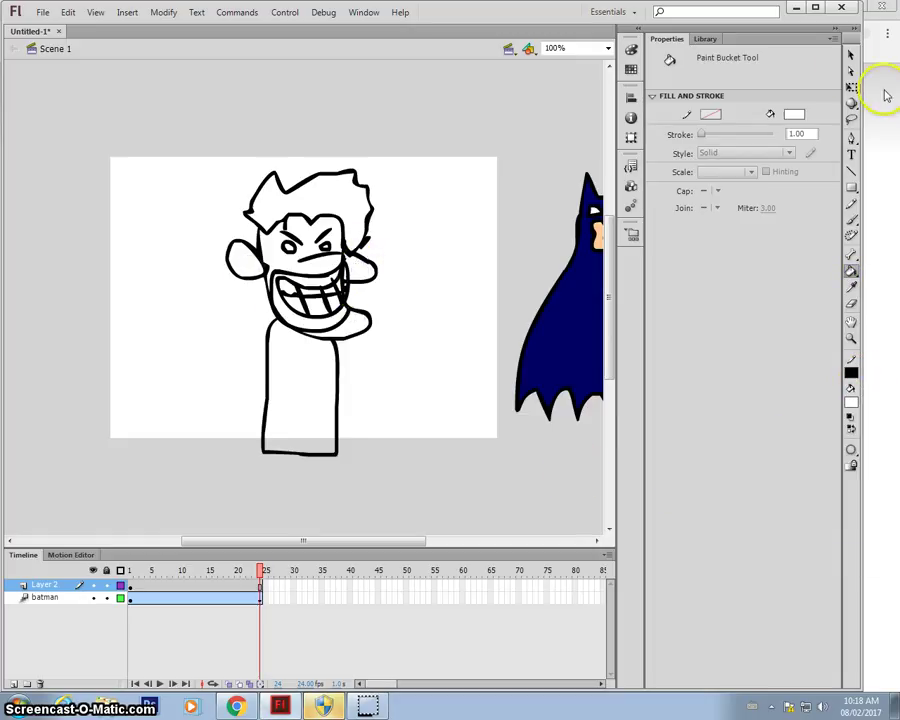
- Select the whole new character drawing, move it over the stage's left edge and deselect it
click(850, 55)
click(207, 120)
click(304, 414)
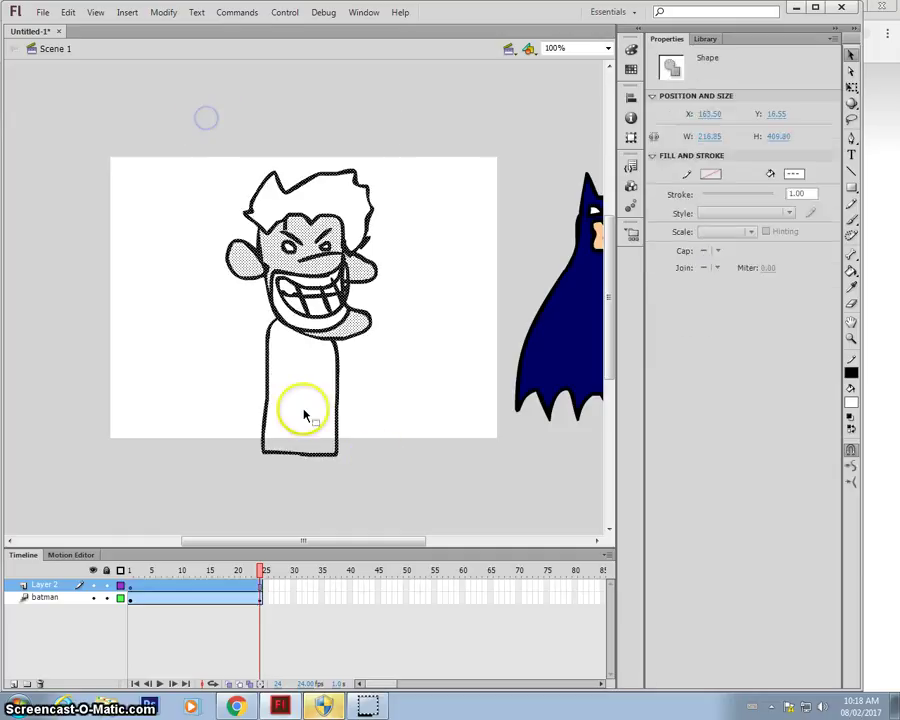
click(292, 404)
mouse_move(177, 137)
mouse_down()
mouse_move(368, 392)
mouse_move(402, 468)
mouse_up()
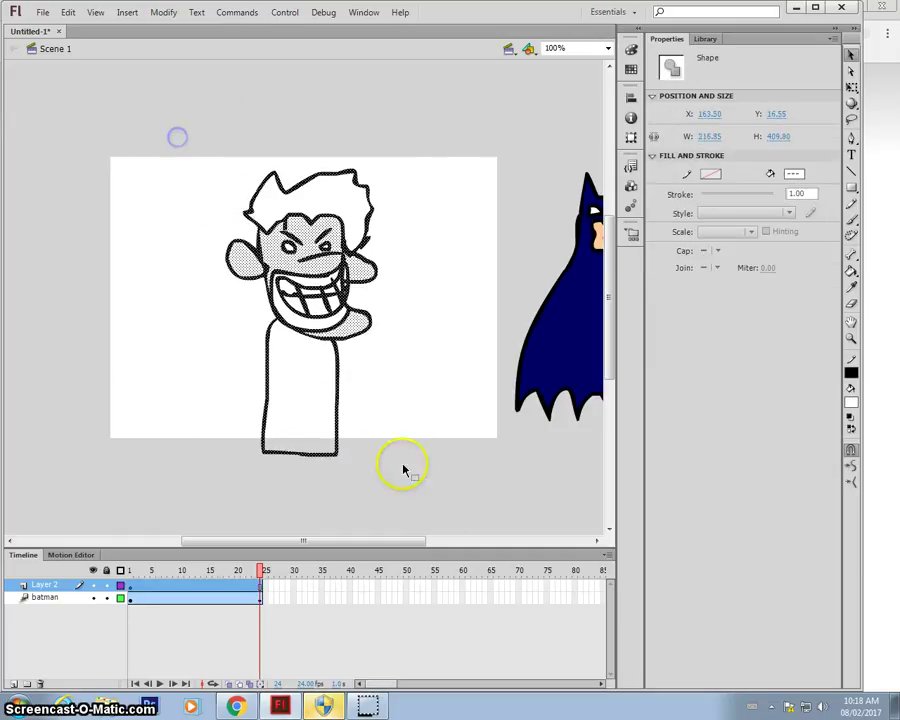
drag(346, 195, 82, 196)
click(219, 185)
mouse_move(214, 139)
mouse_down()
mouse_move(329, 298)
mouse_move(469, 521)
mouse_up()
drag(336, 258, 116, 246)
click(194, 284)
click(197, 400)
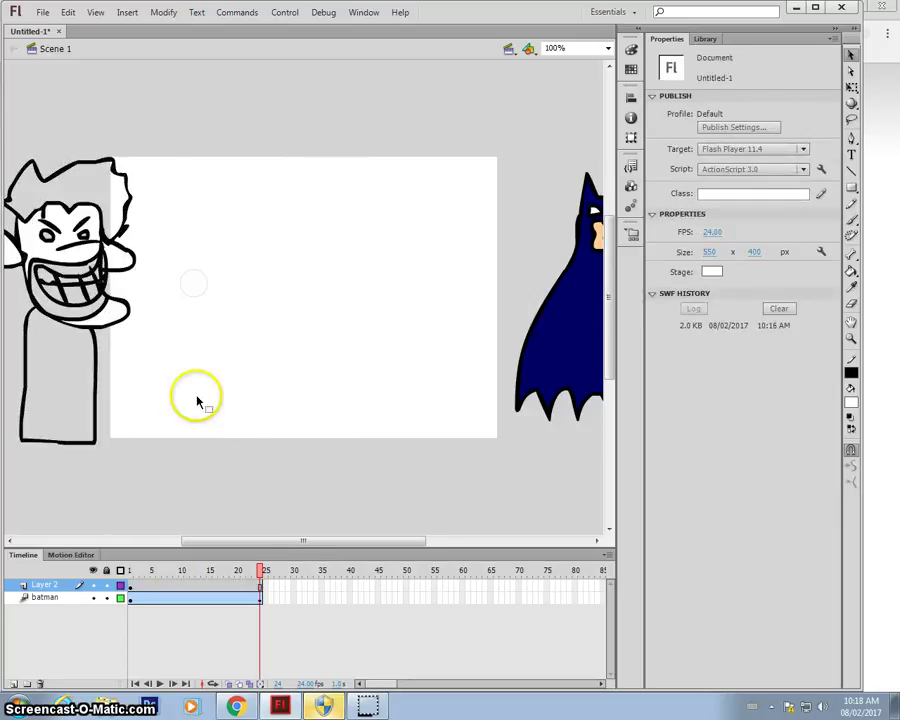
- Fill the character's hair with green using the Paint Bucket
drag(305, 540, 270, 542)
click(85, 162)
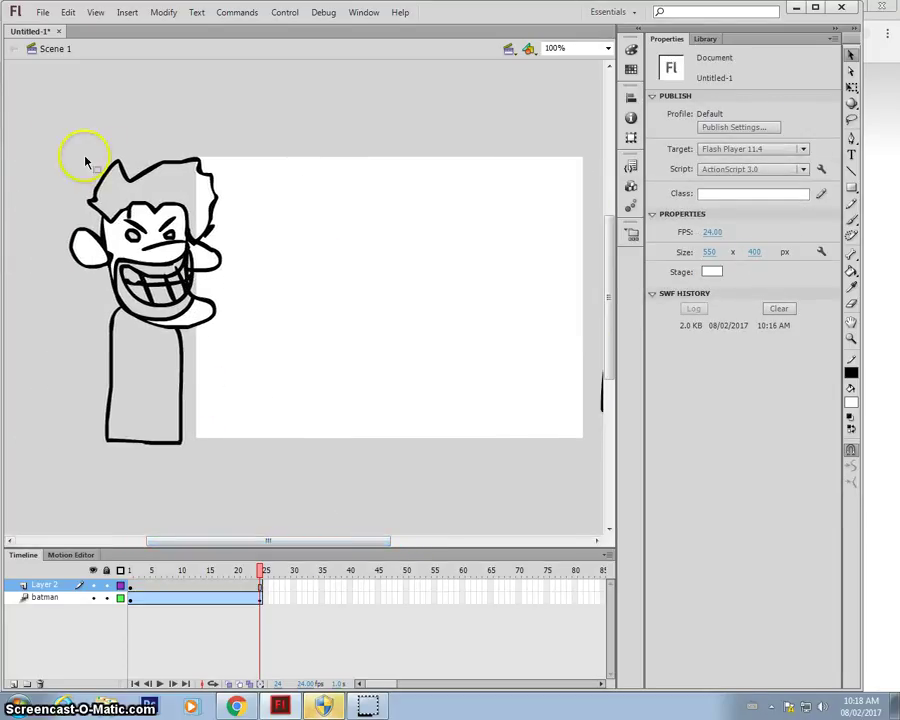
click(851, 273)
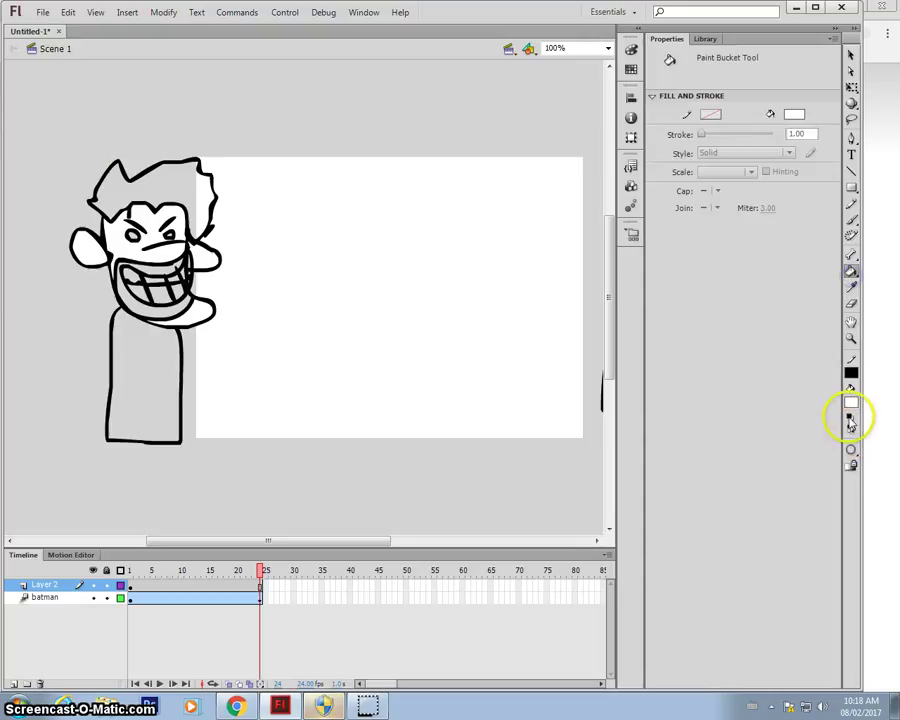
click(851, 403)
click(746, 444)
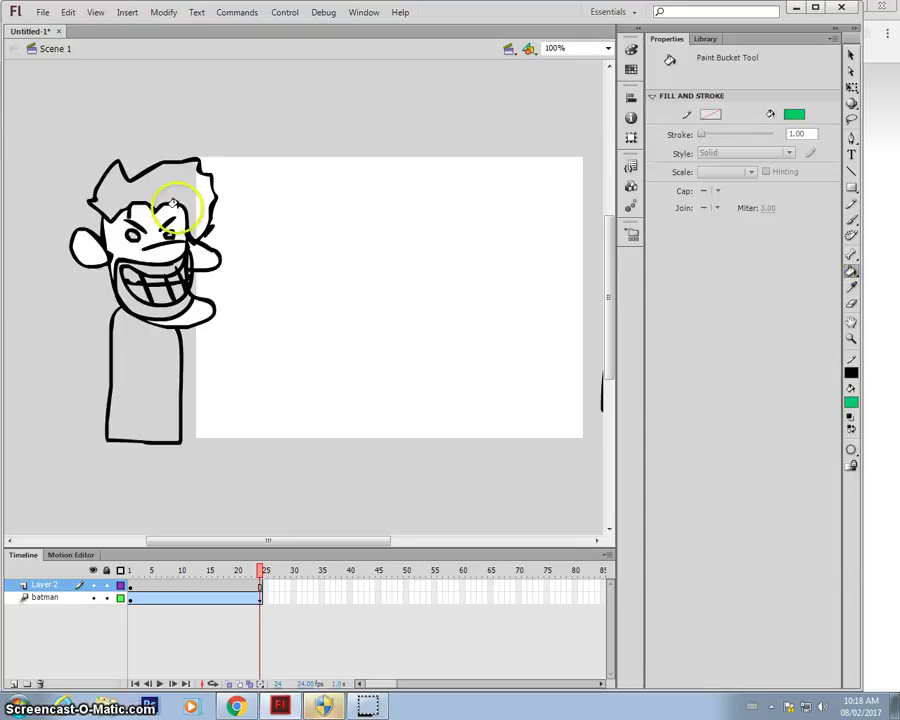
click(172, 205)
- Fill the character's teeth with yellow and its lips with red (#FF0000)
click(851, 403)
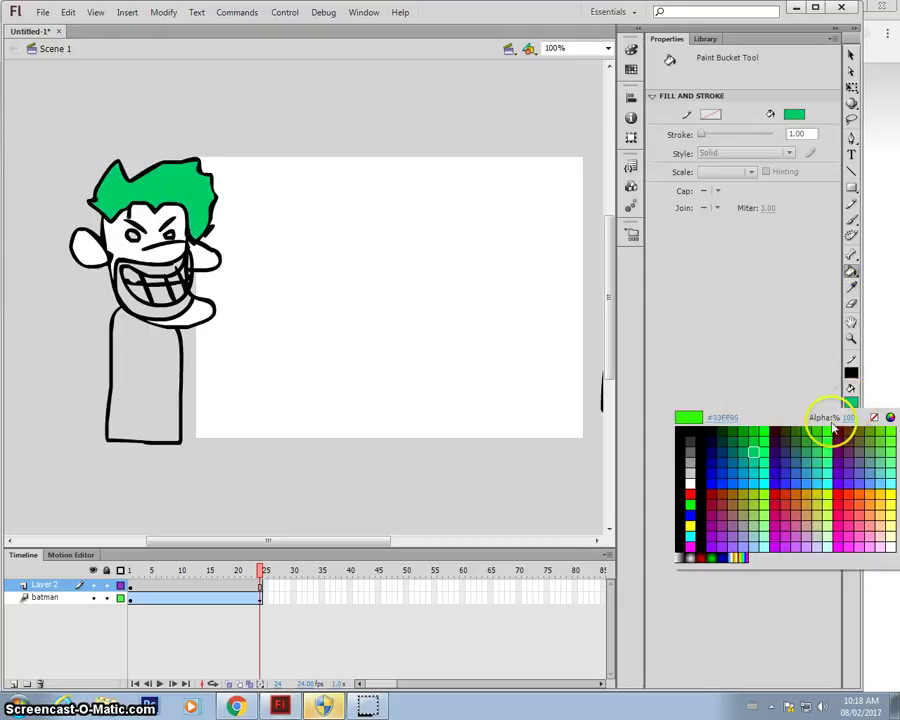
click(689, 524)
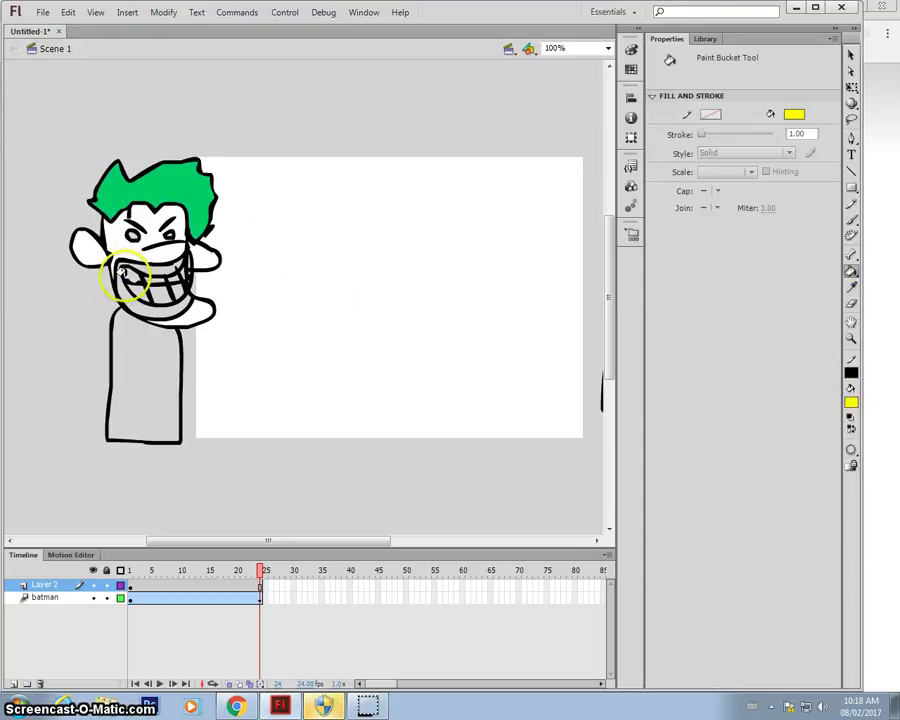
click(138, 280)
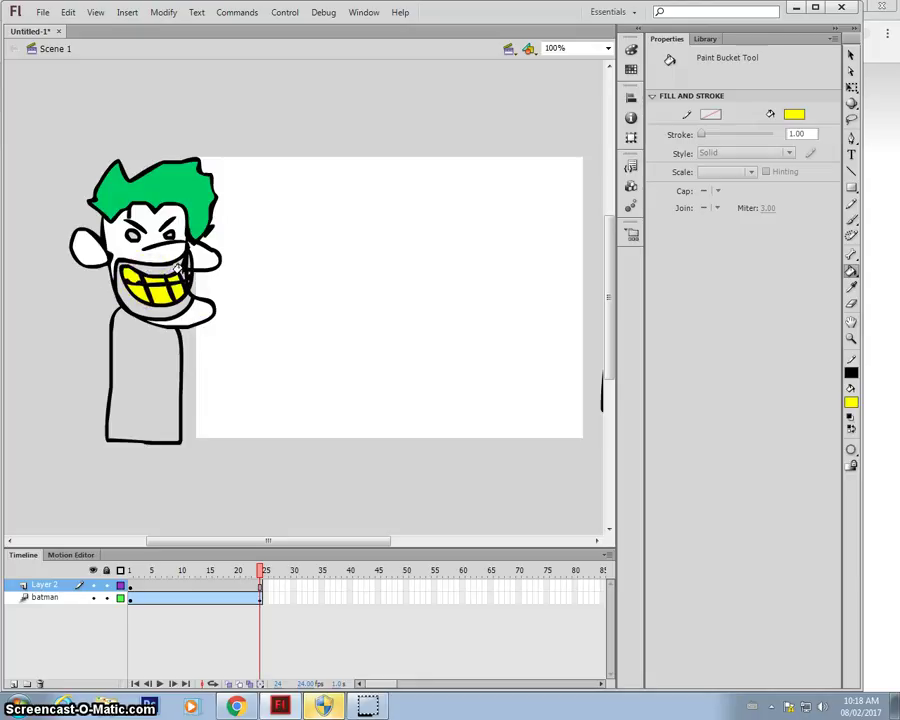
click(852, 402)
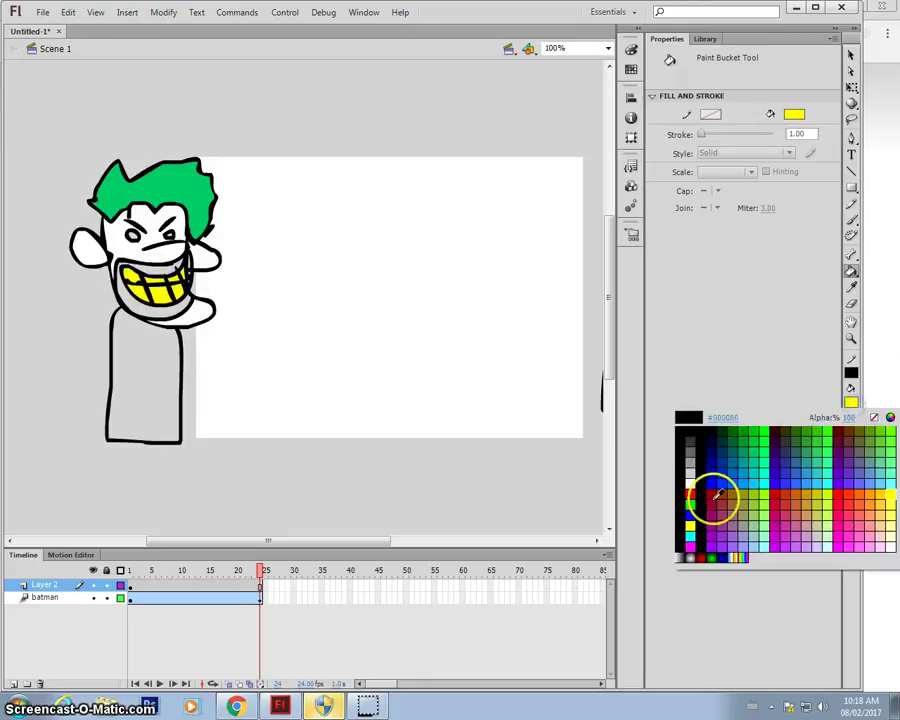
click(686, 486)
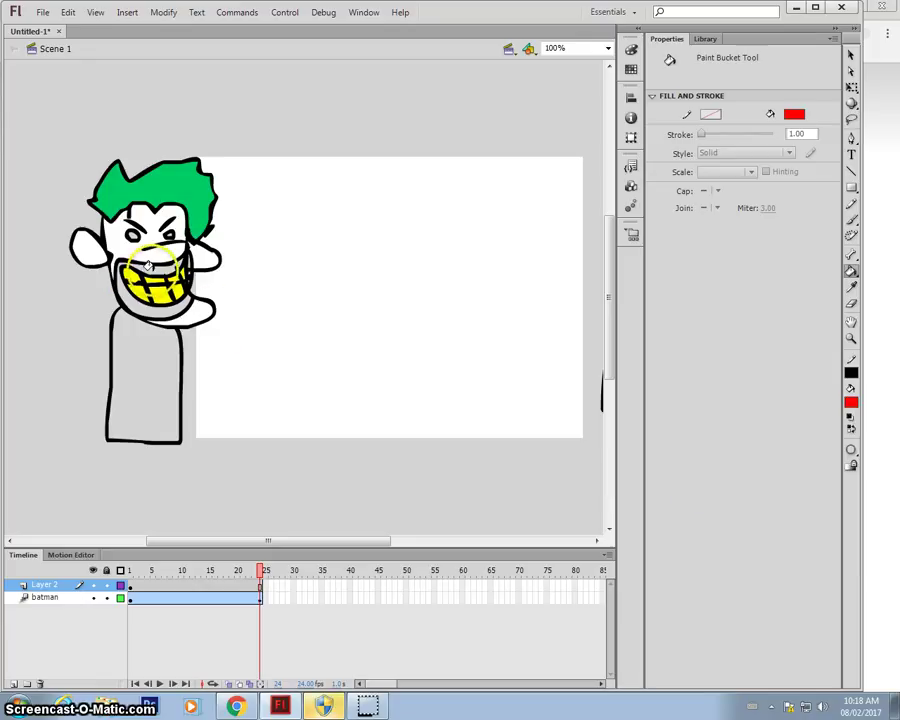
click(150, 265)
- Fill the rectangular body below the head with bluish purple
click(851, 402)
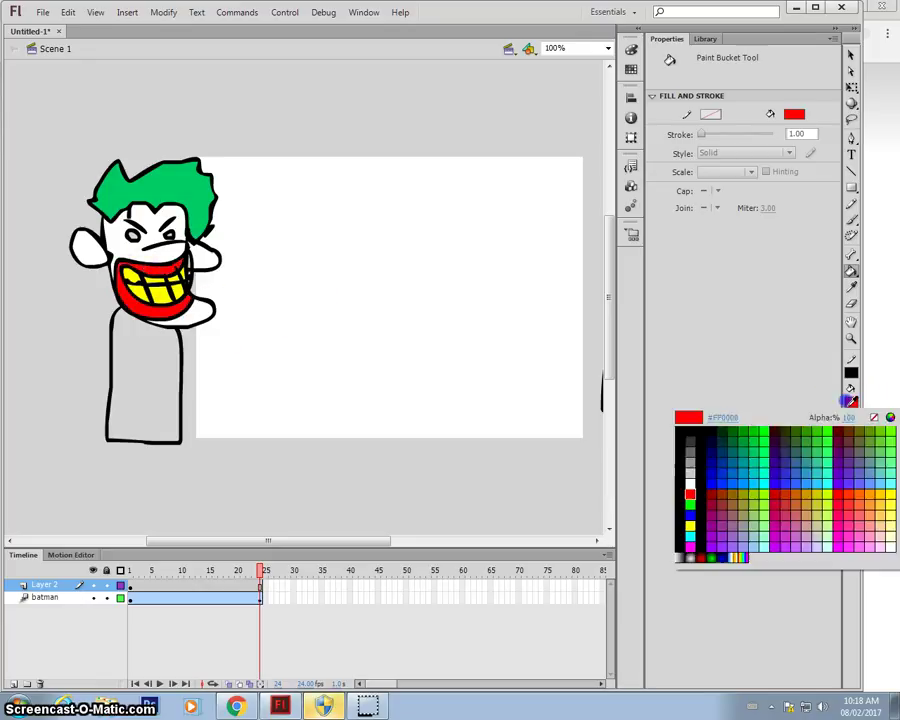
click(845, 480)
click(144, 398)
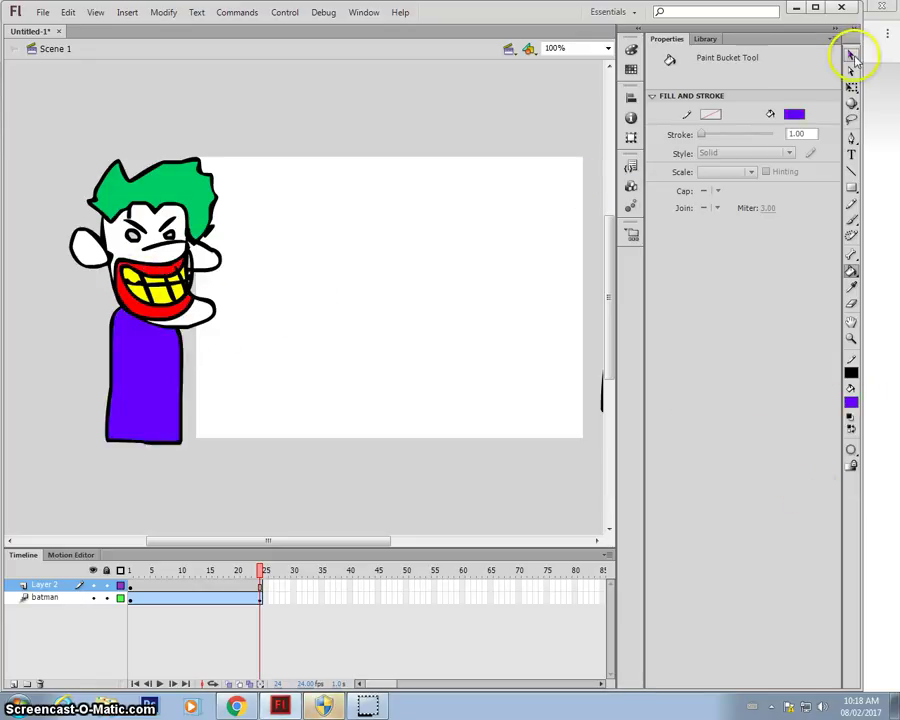
- Fill both of the character's eyes with red using the Paint Bucket
click(852, 56)
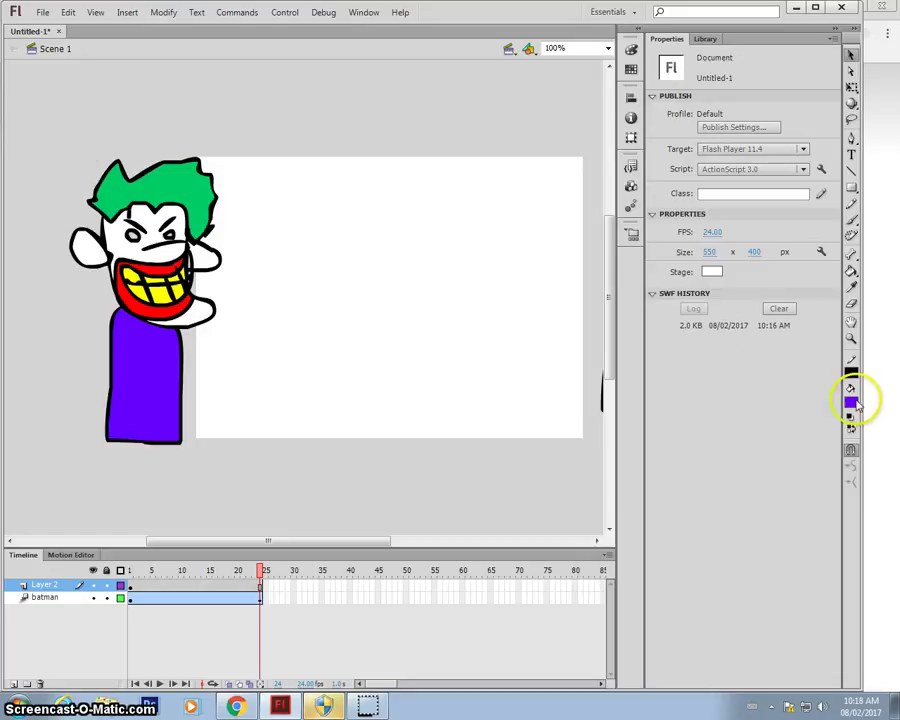
click(851, 402)
click(689, 486)
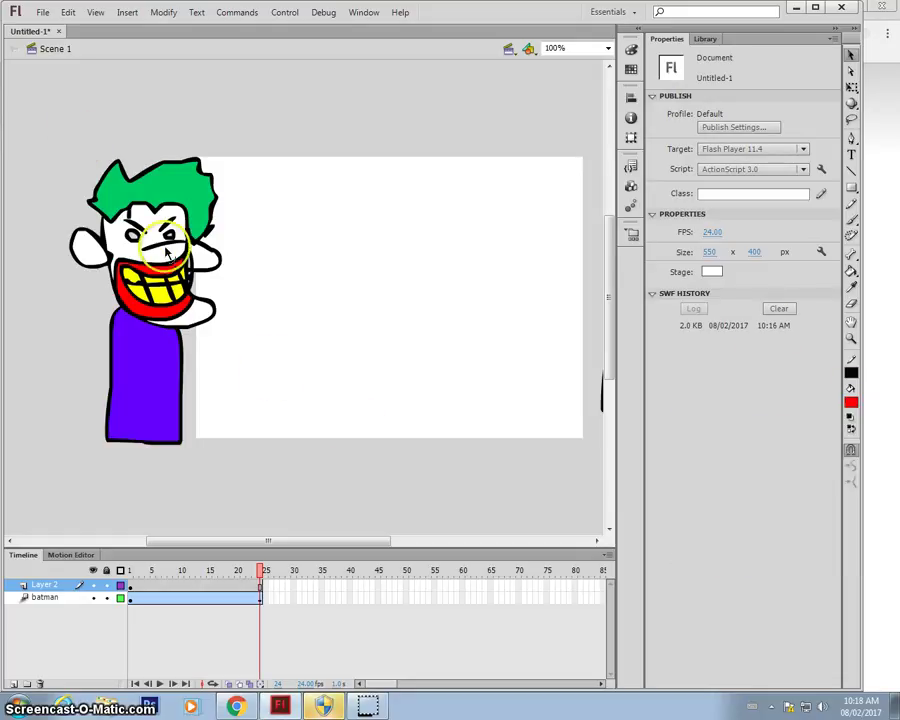
click(851, 272)
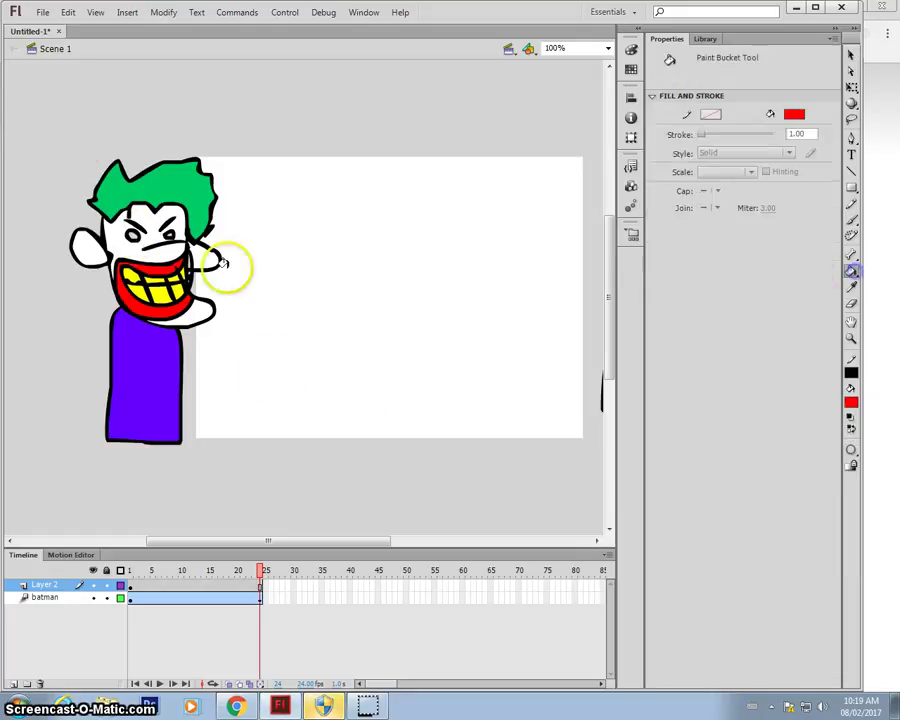
click(131, 234)
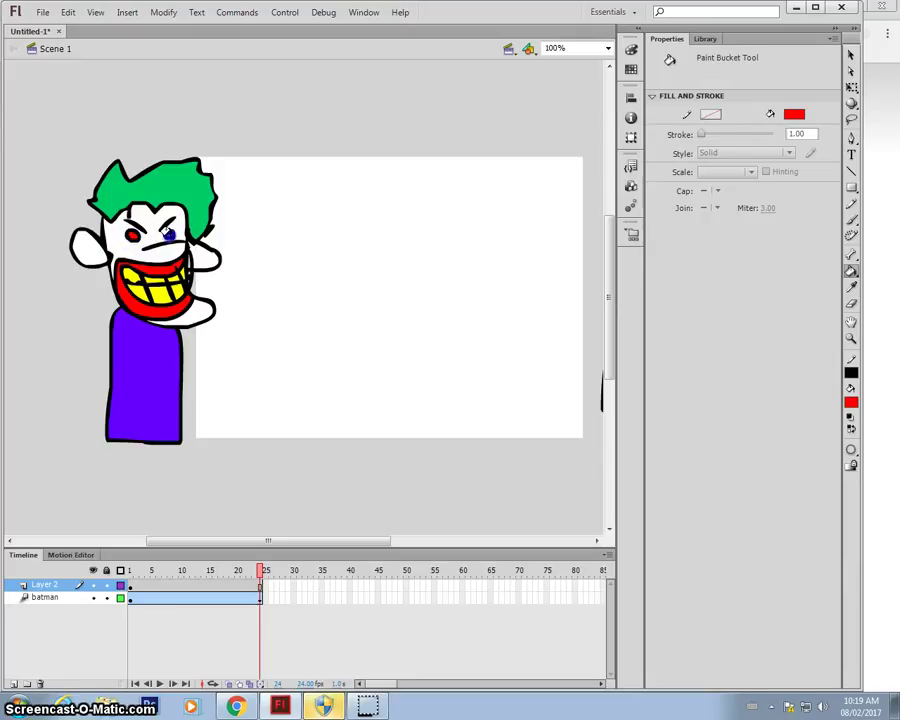
click(168, 234)
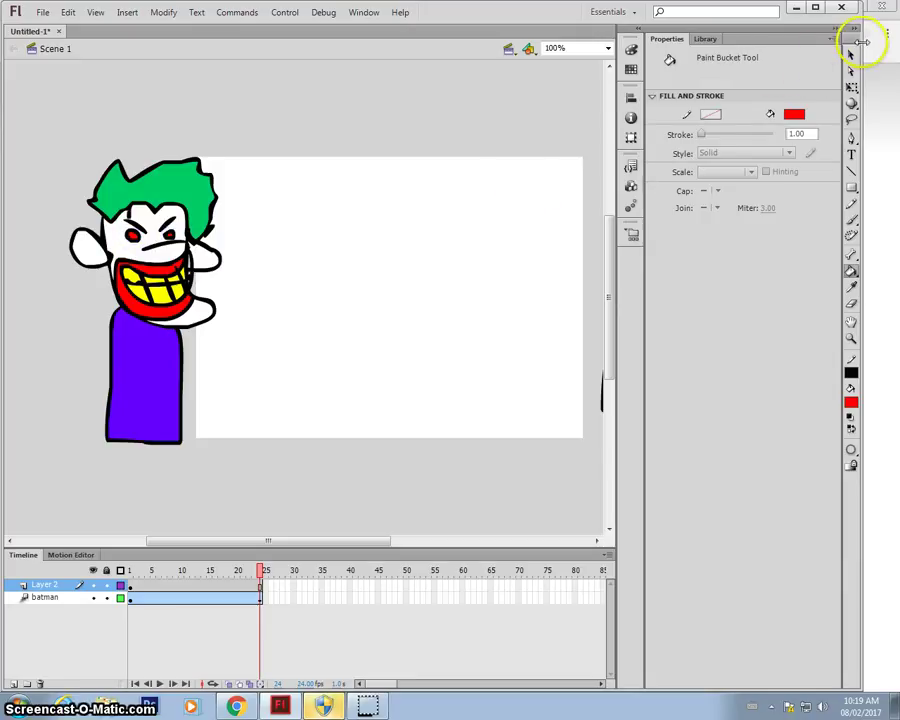
- Try moving the purple body fill and the green hair fill separately out of their outlines onto the stage
click(851, 57)
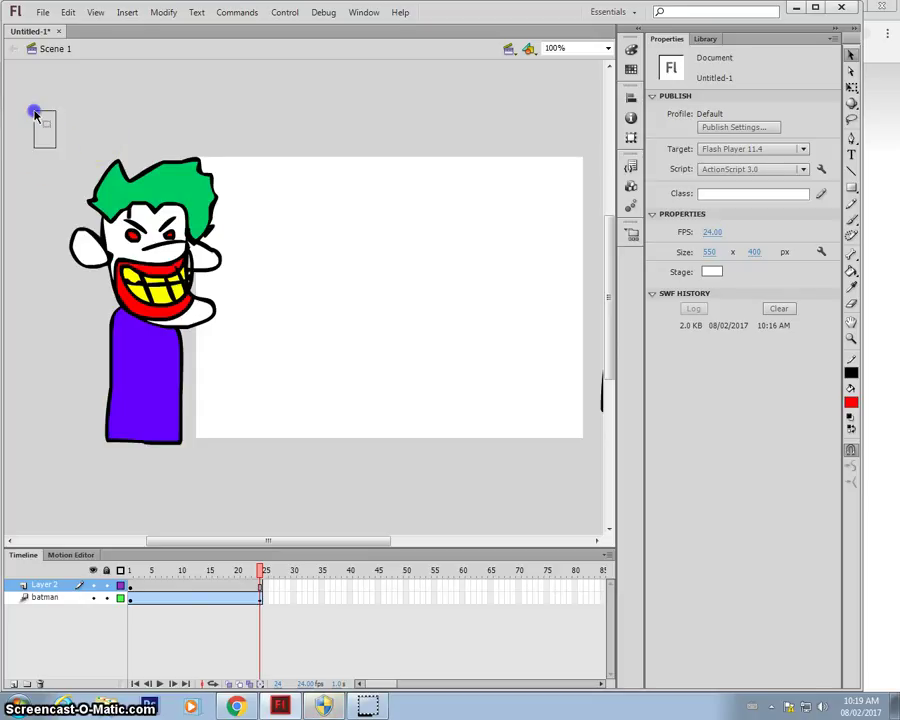
drag(35, 115, 291, 477)
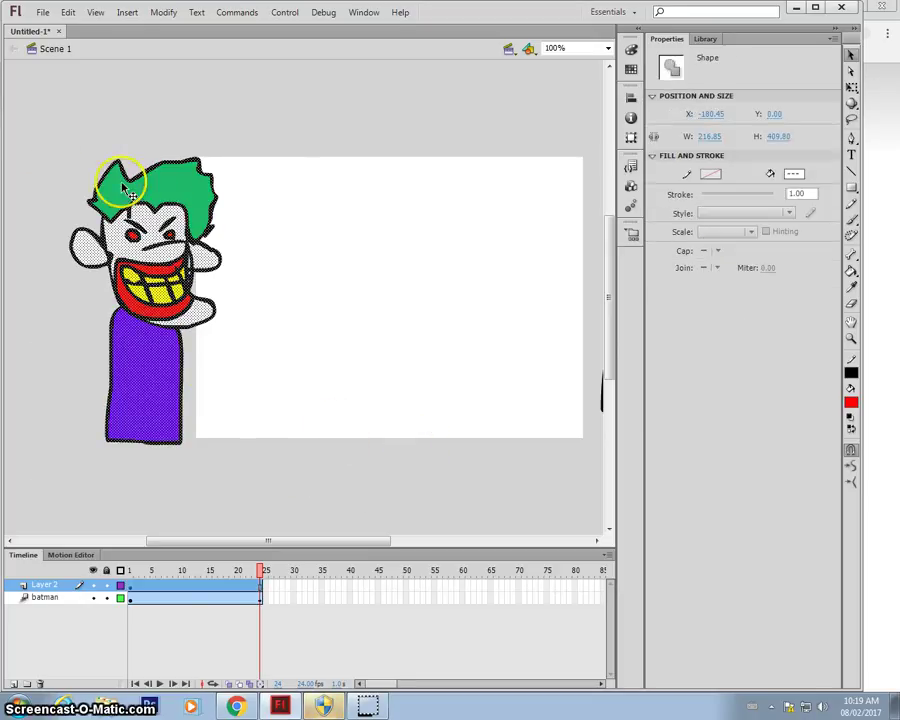
click(48, 177)
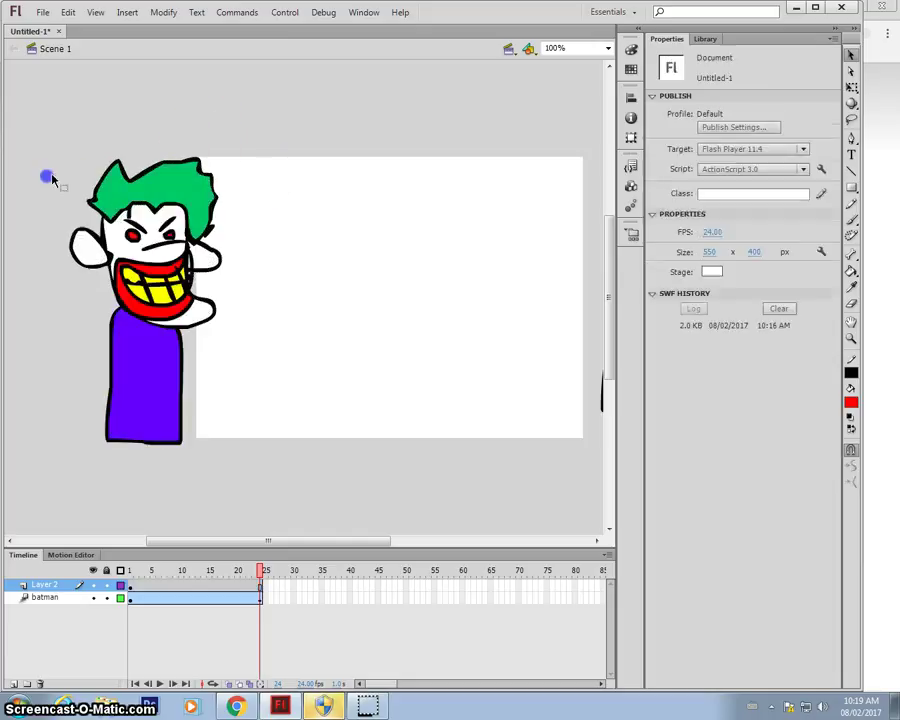
click(184, 178)
click(144, 356)
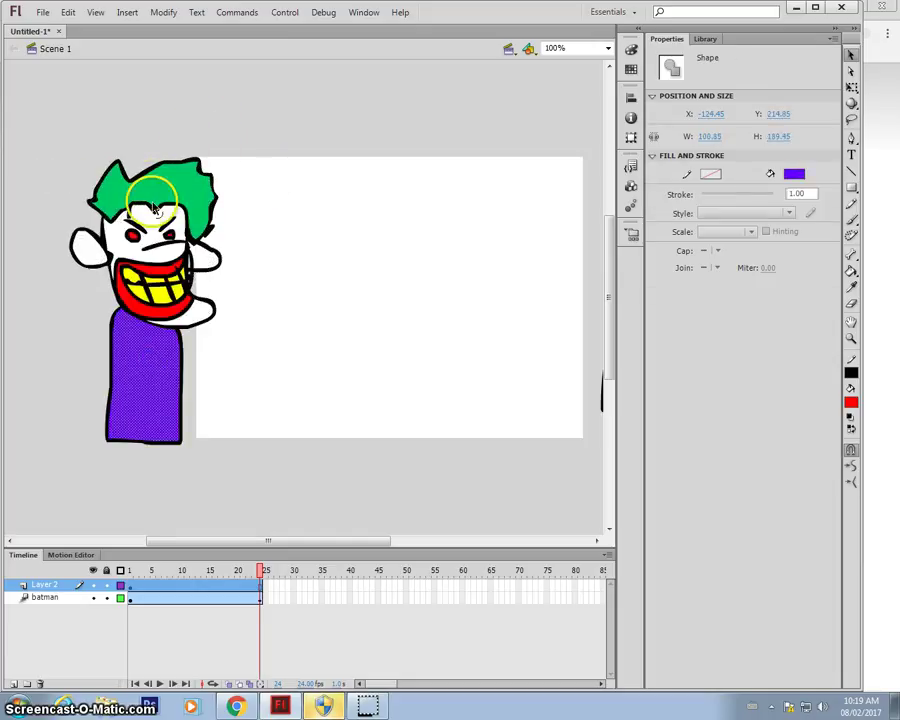
click(68, 358)
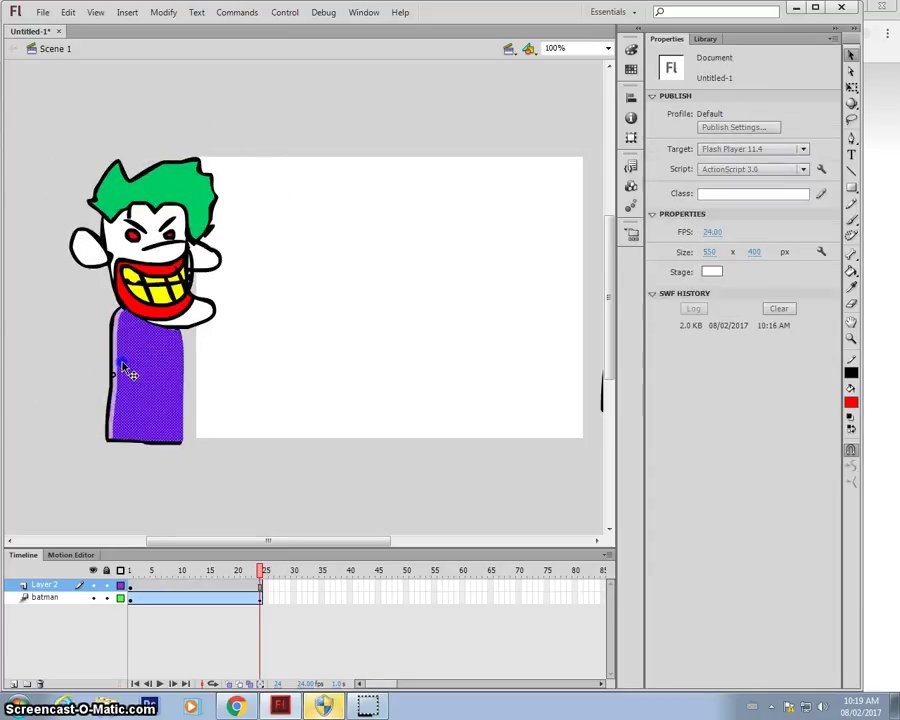
drag(128, 370, 318, 350)
drag(190, 192, 345, 197)
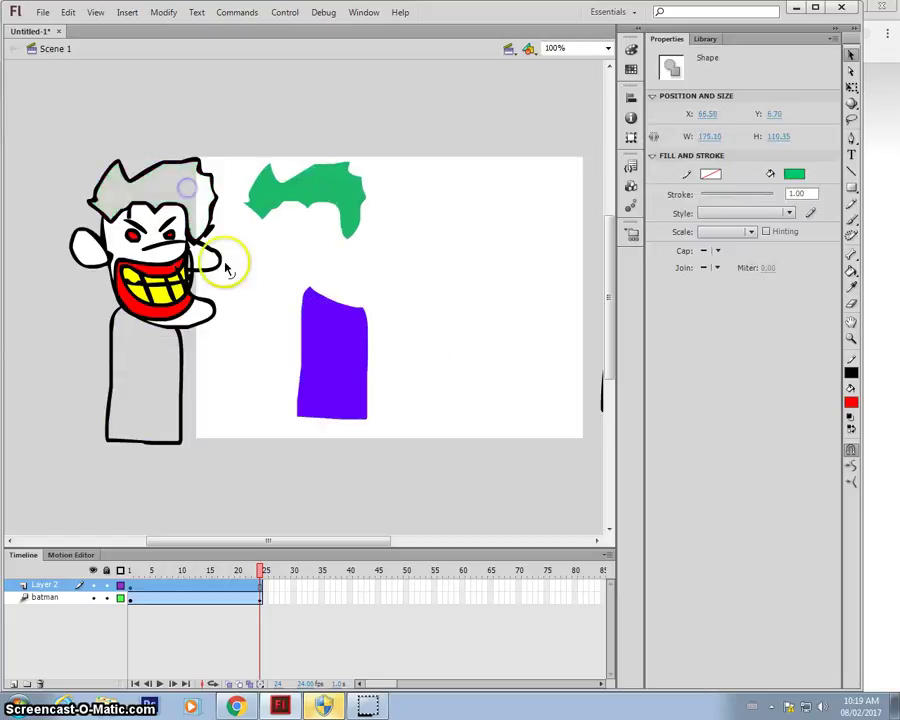
- Undo the moves of the hair and body fills and clear the selection
key(ctrl+z)
key(ctrl+z)
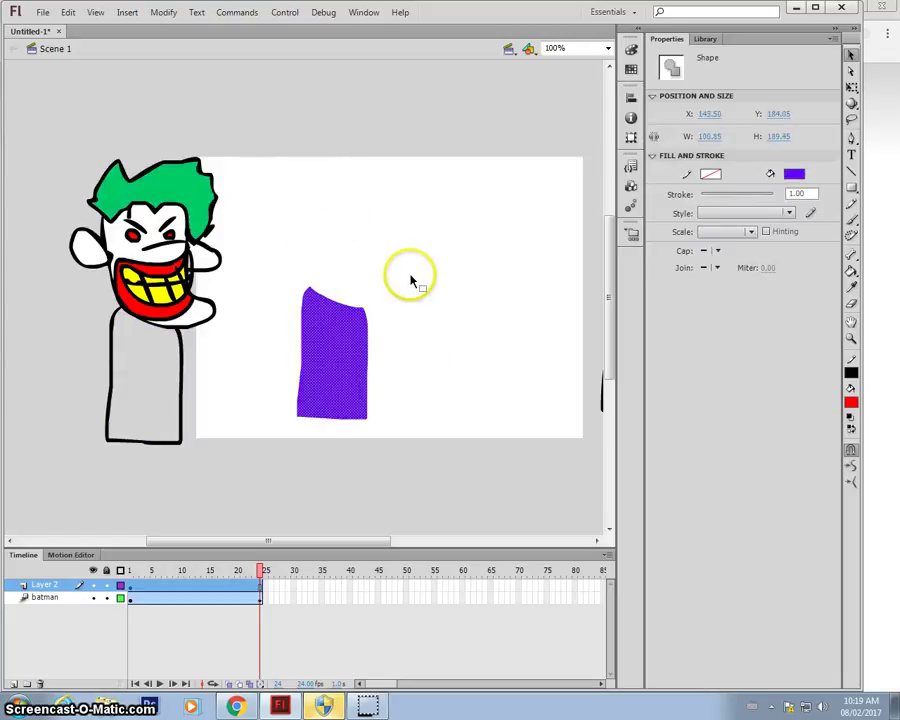
click(342, 247)
- Select the entire coloured character and convert it to a Graphic symbol named joker
mouse_move(44, 120)
mouse_down()
mouse_move(197, 317)
mouse_move(306, 524)
mouse_move(295, 510)
mouse_up()
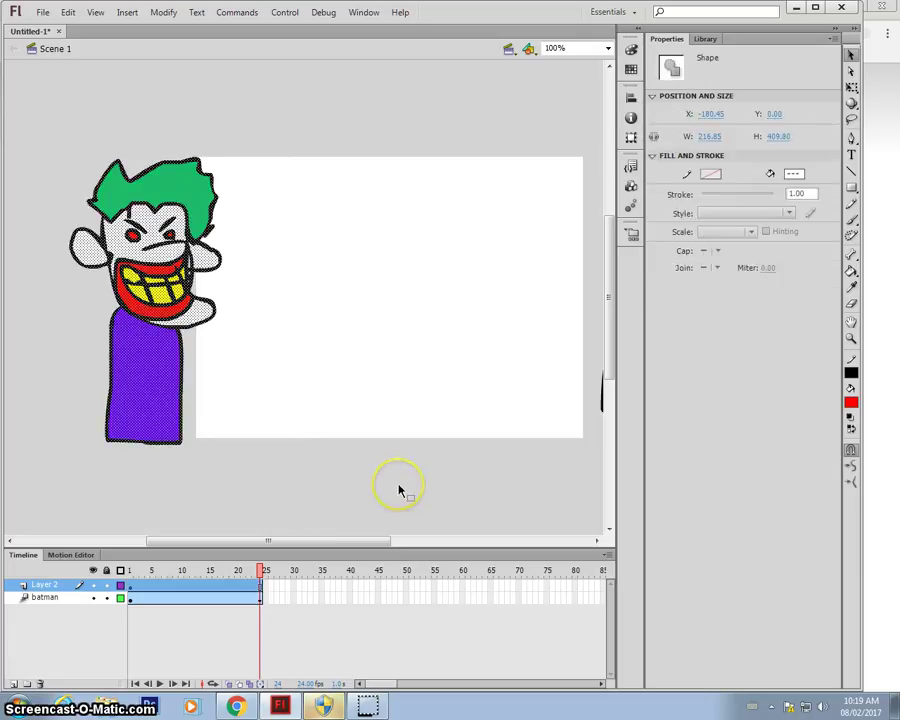
key(F8)
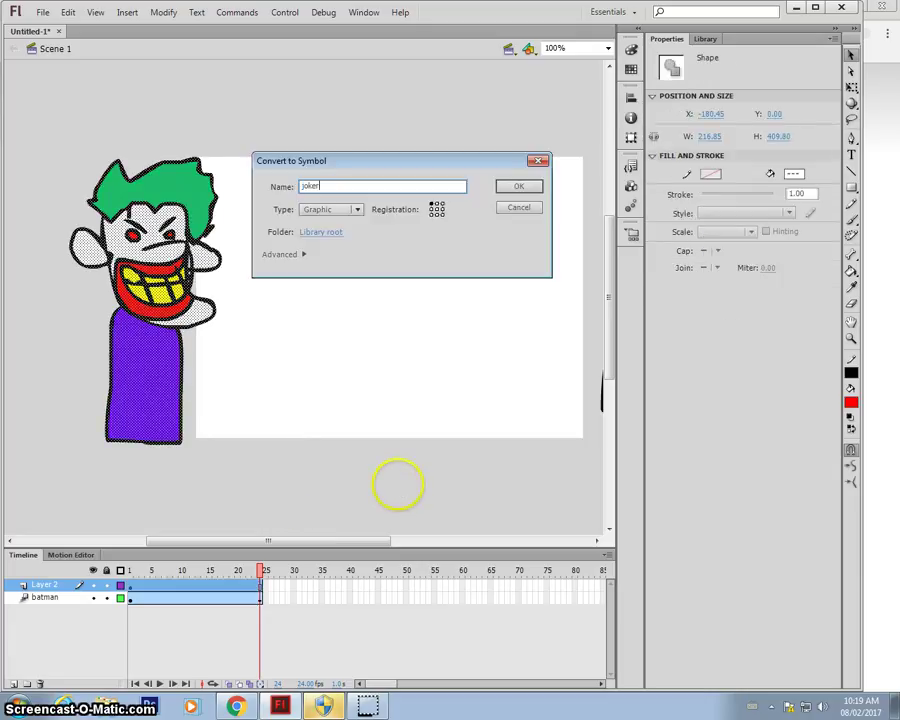
key(Return)
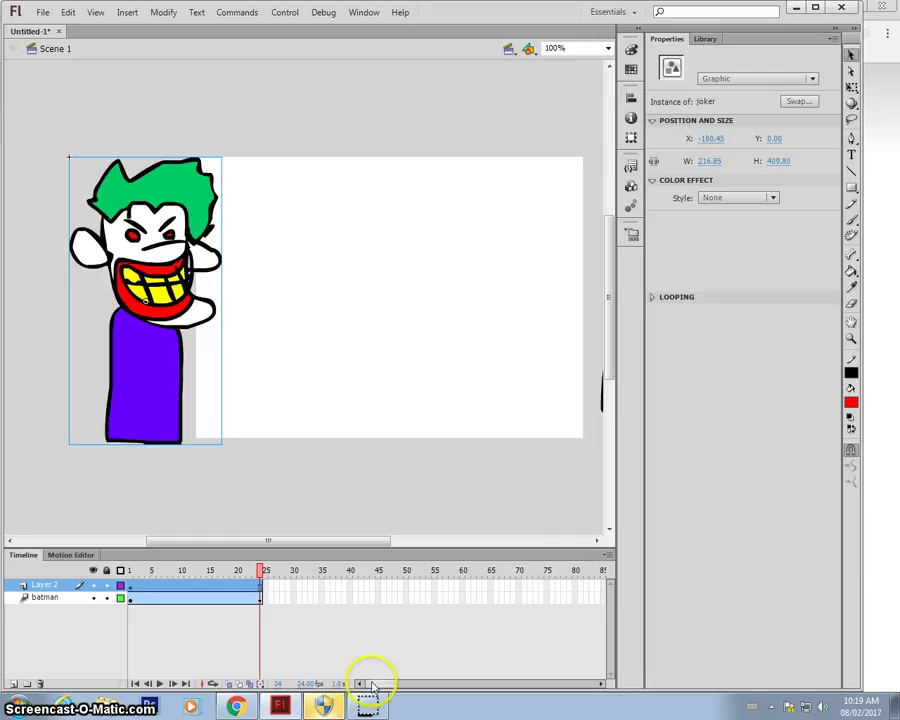
- Scale the joker down about its centre to about 144 x 272 px and shift it slightly down to Y 76.75
mouse_move(371, 685)
mouse_down()
mouse_move(386, 680)
mouse_move(377, 683)
mouse_up()
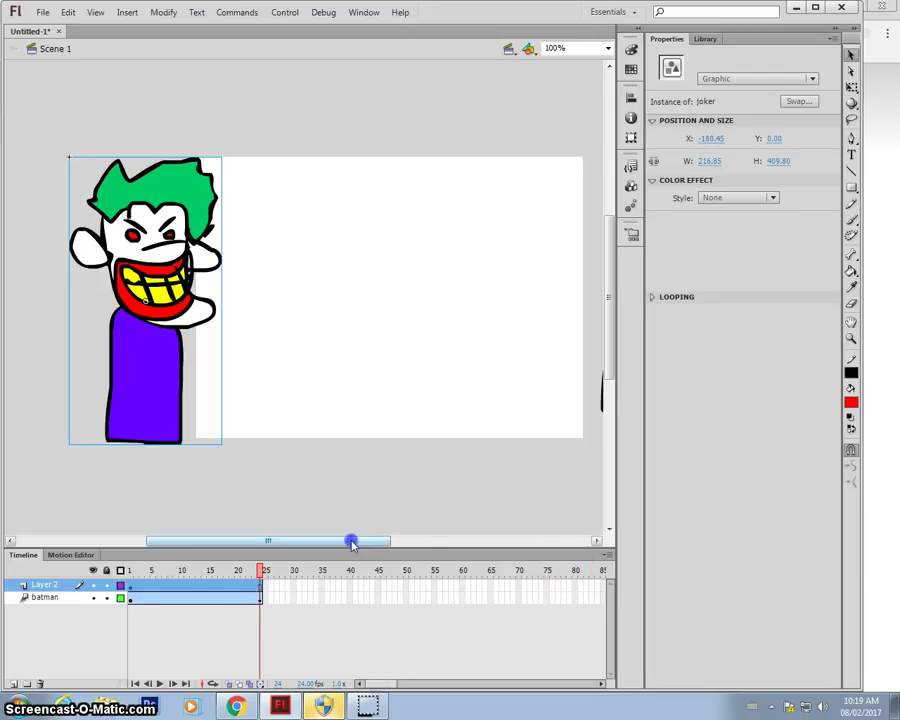
mouse_move(350, 541)
mouse_down()
mouse_move(440, 541)
mouse_move(352, 541)
mouse_up()
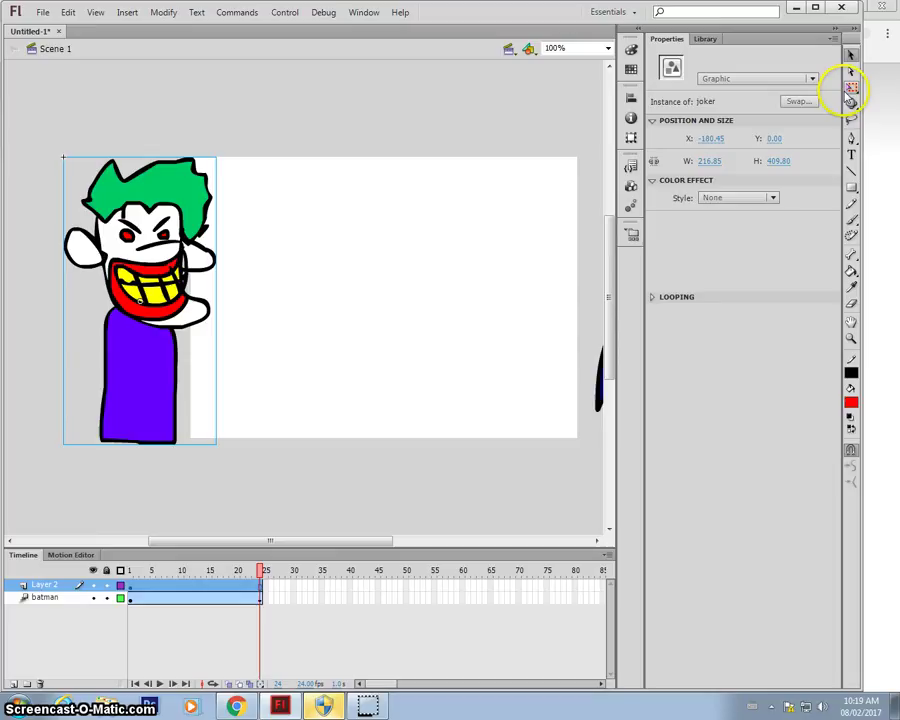
click(850, 90)
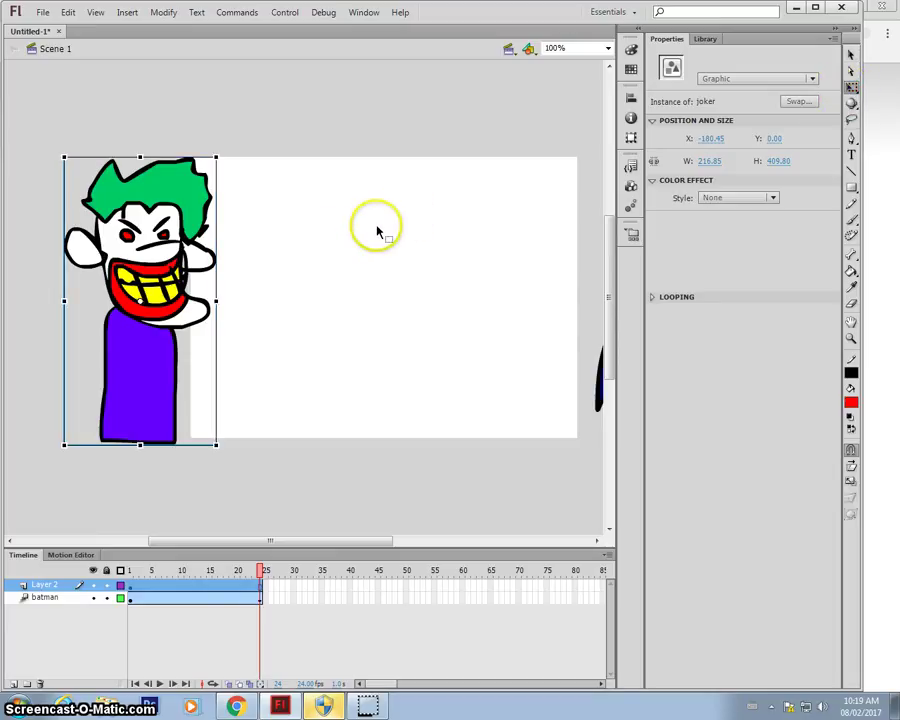
drag(214, 159, 187, 195)
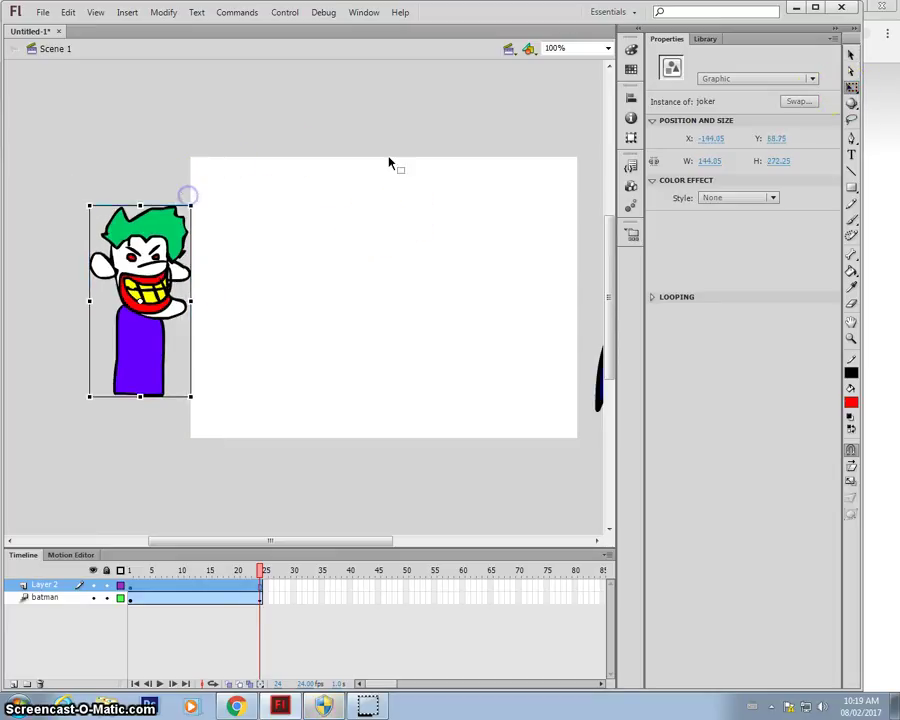
click(851, 56)
mouse_move(165, 272)
mouse_down()
mouse_move(255, 272)
mouse_move(165, 280)
mouse_up()
- At frame 1, move the joker across to just off the stage's right edge, at about X 556, Y 65
drag(368, 541, 390, 541)
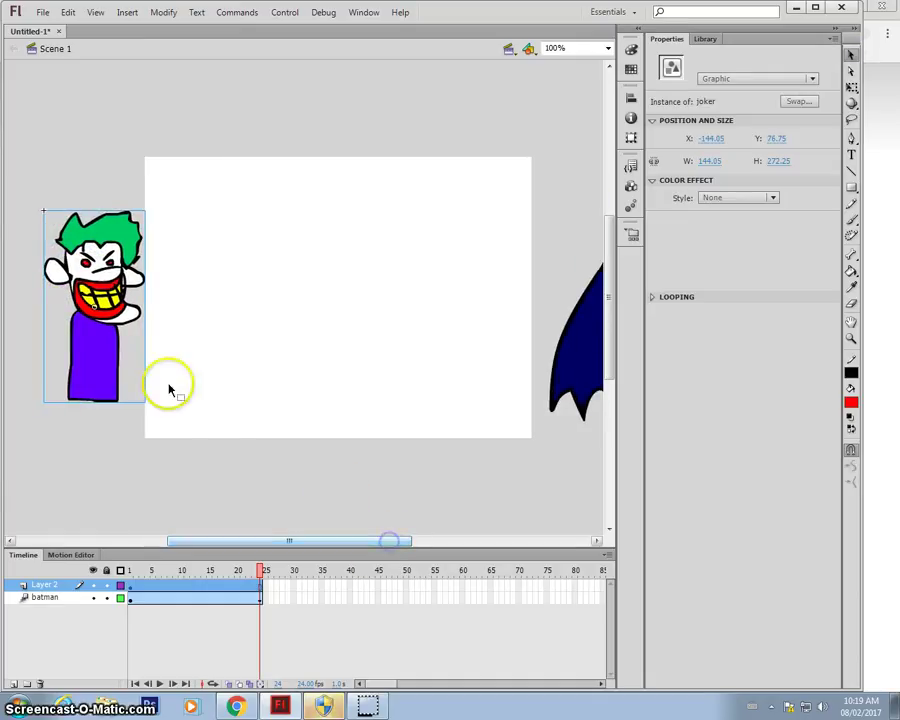
drag(262, 572, 130, 572)
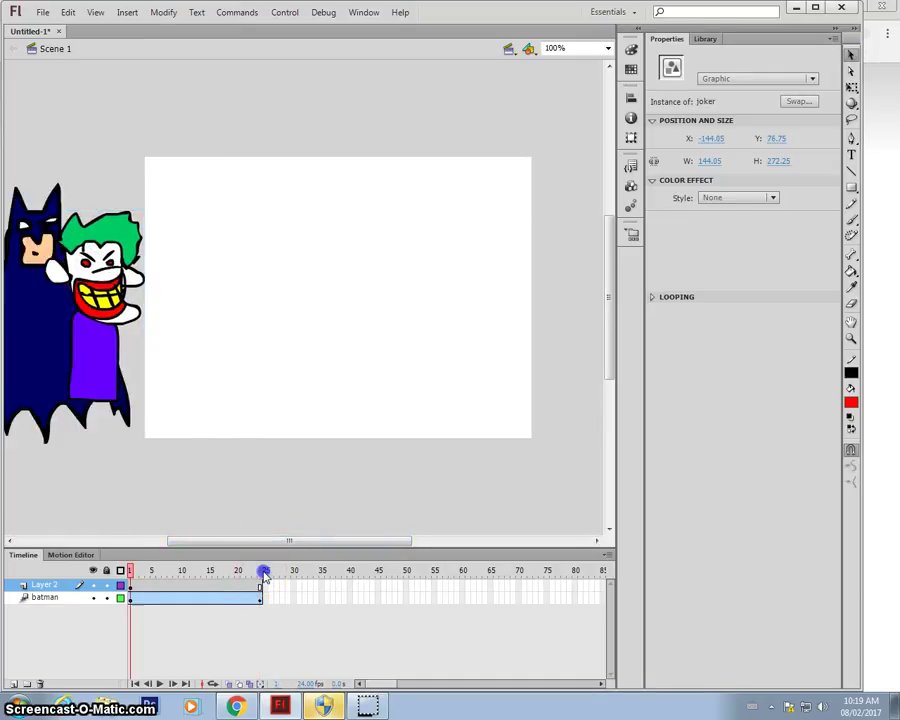
drag(112, 291, 570, 291)
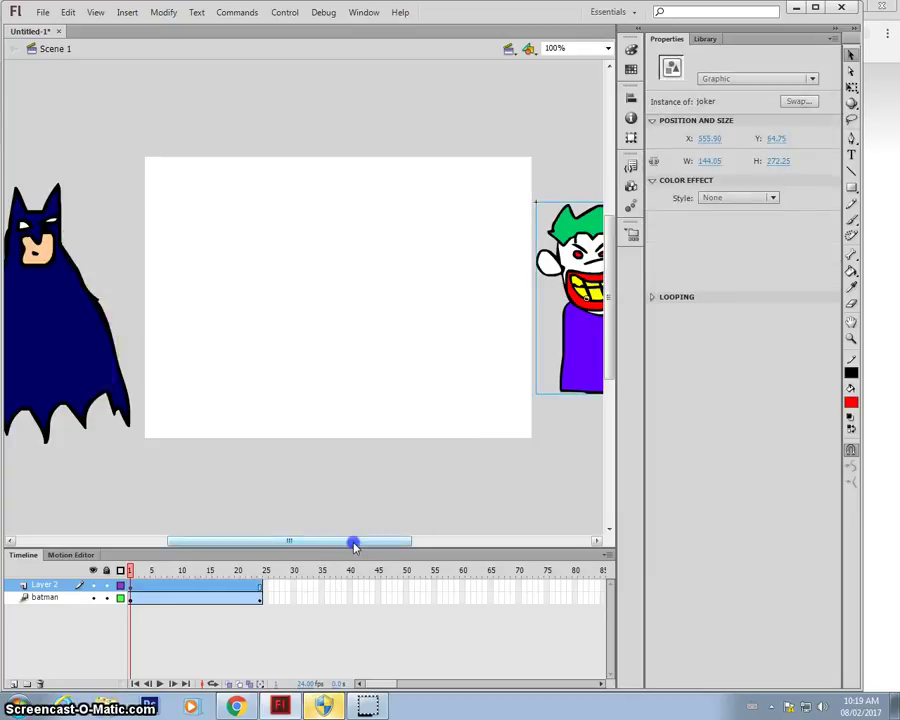
- Create a motion tween for the joker symbol on Layer 2
drag(354, 541, 376, 541)
right_click(509, 300)
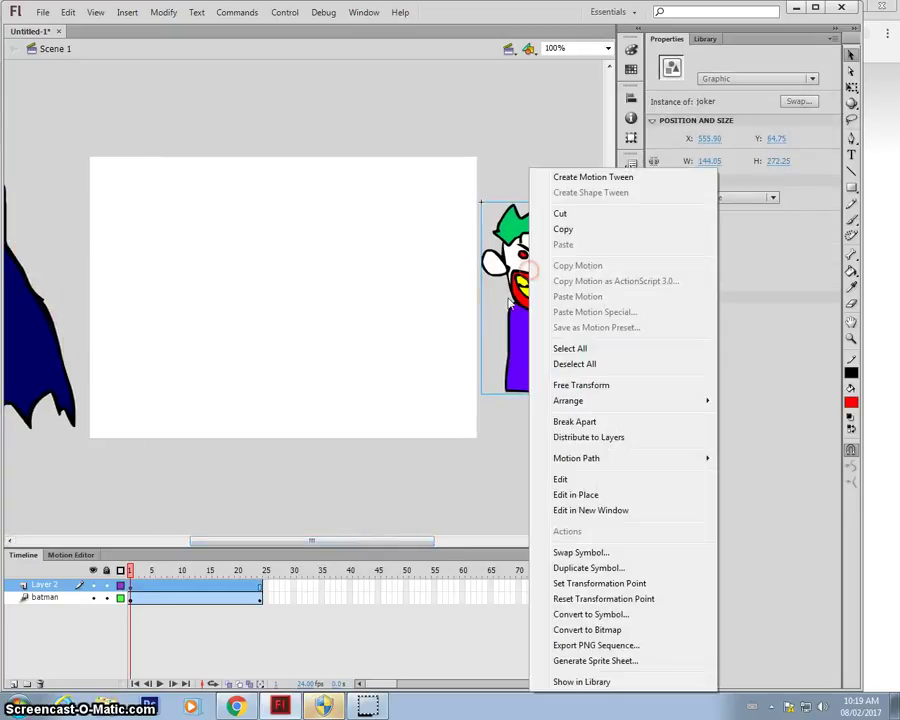
click(595, 177)
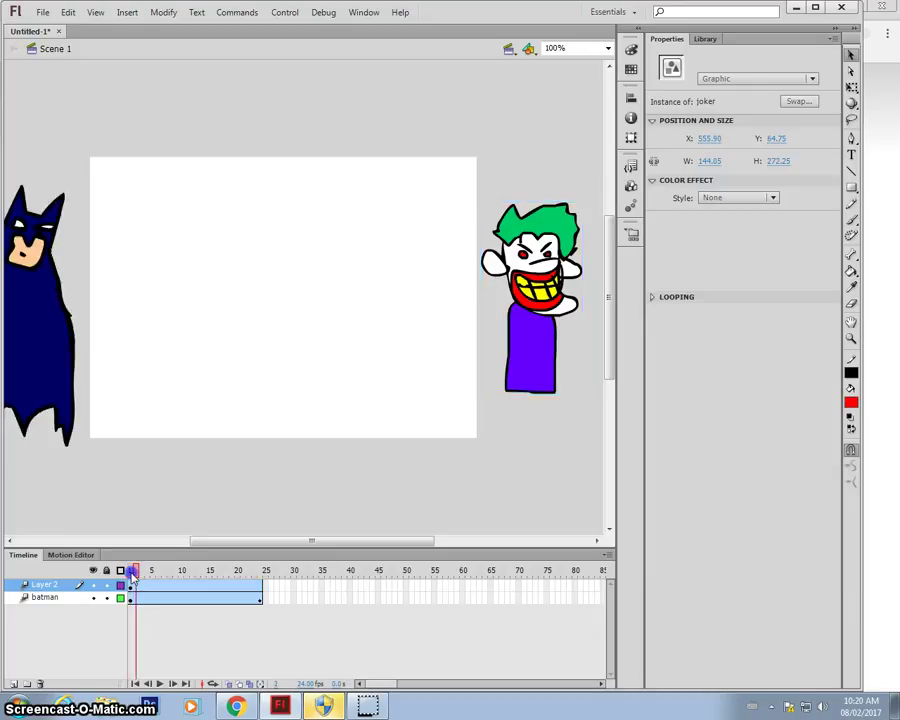
click(422, 337)
click(228, 493)
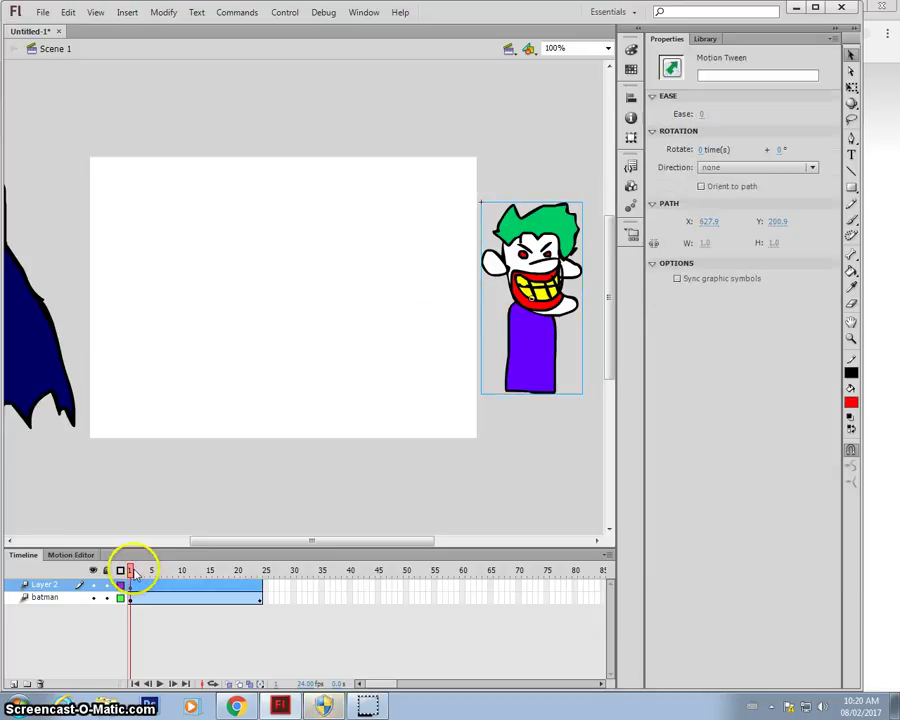
- At frame 24, move the joker straight across to just off the stage's left edge, at X -167.05, Y 64.75, and preview the tween
drag(129, 570, 268, 570)
drag(540, 268, 27, 258)
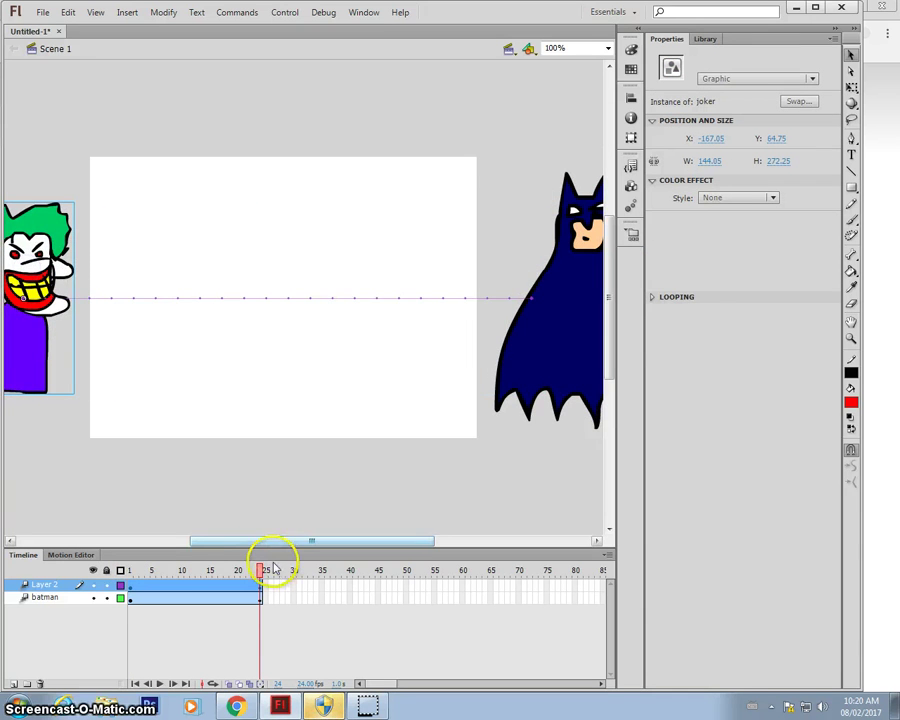
key(Return)
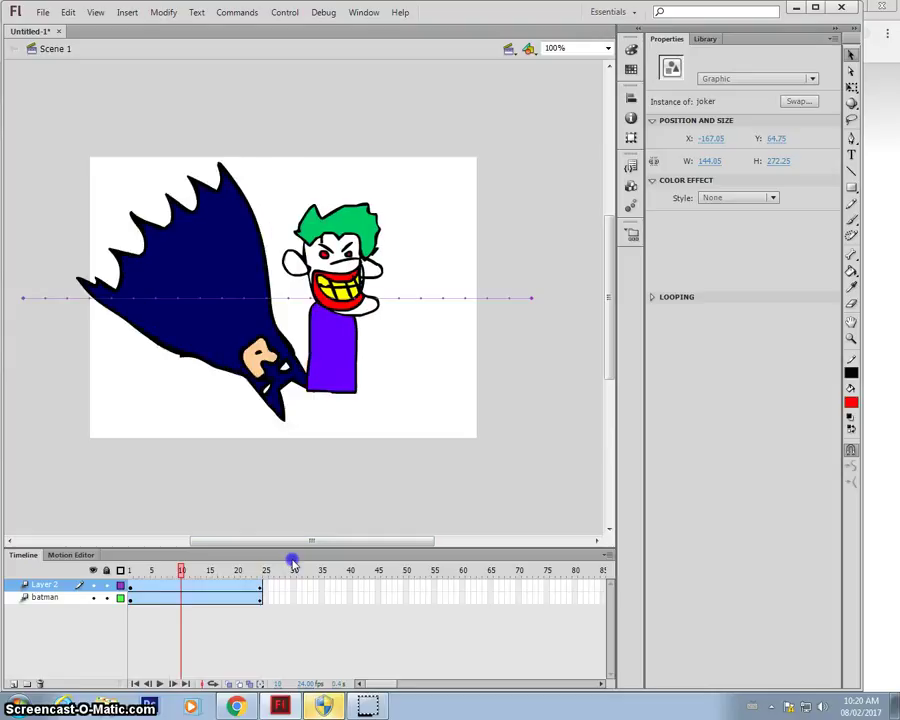
- Set the joker's motion tween to rotate 1 time in the CCW direction
click(190, 586)
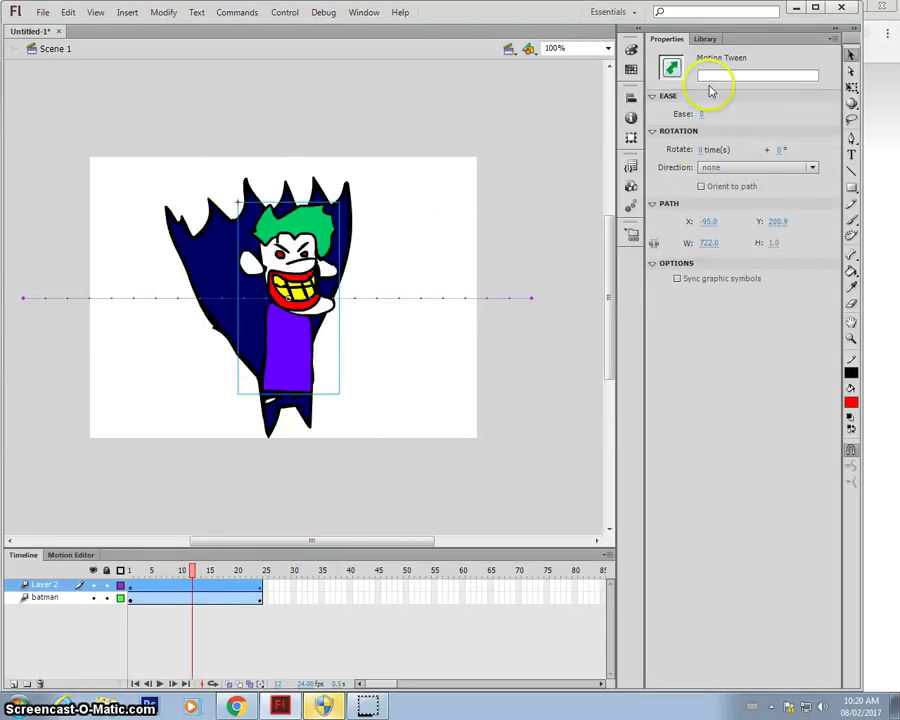
click(708, 150)
text(1)
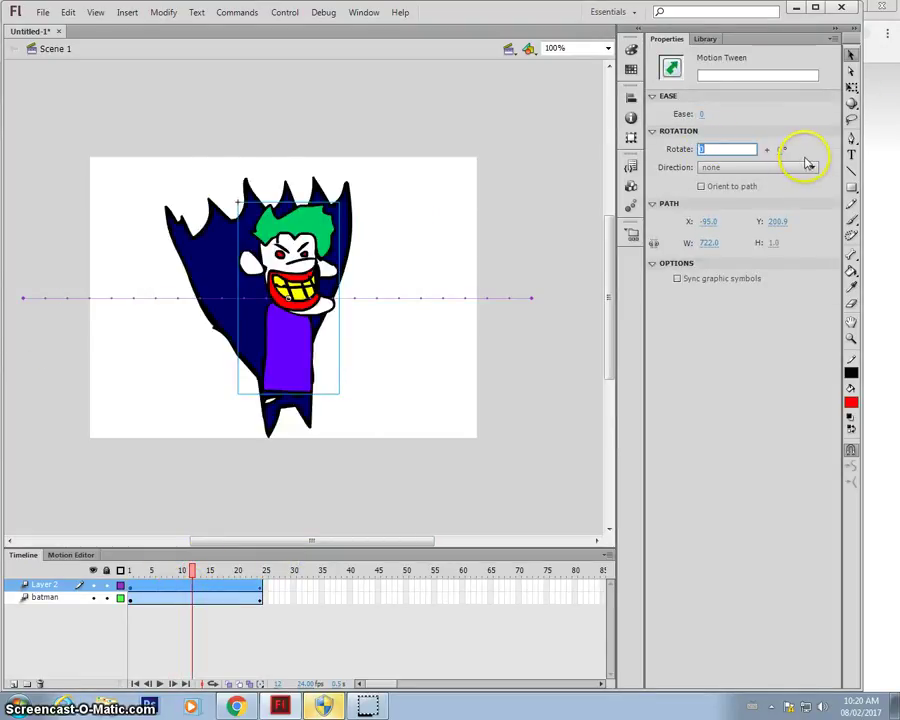
key(Return)
click(754, 170)
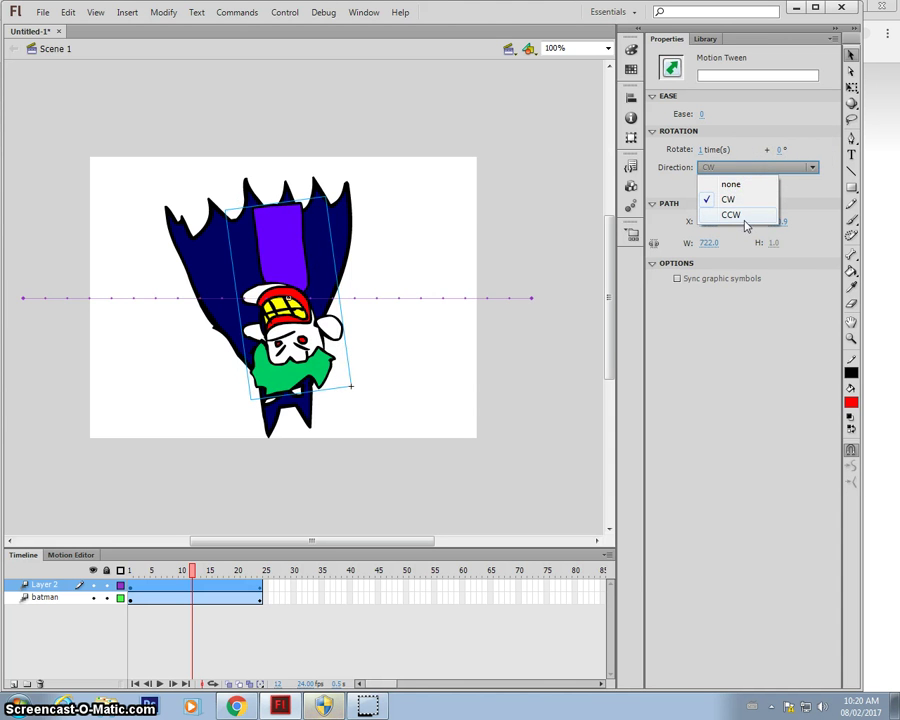
click(733, 215)
- Play back the Batman and joker tweens on the timeline and test the movie in its own window
key(Return)
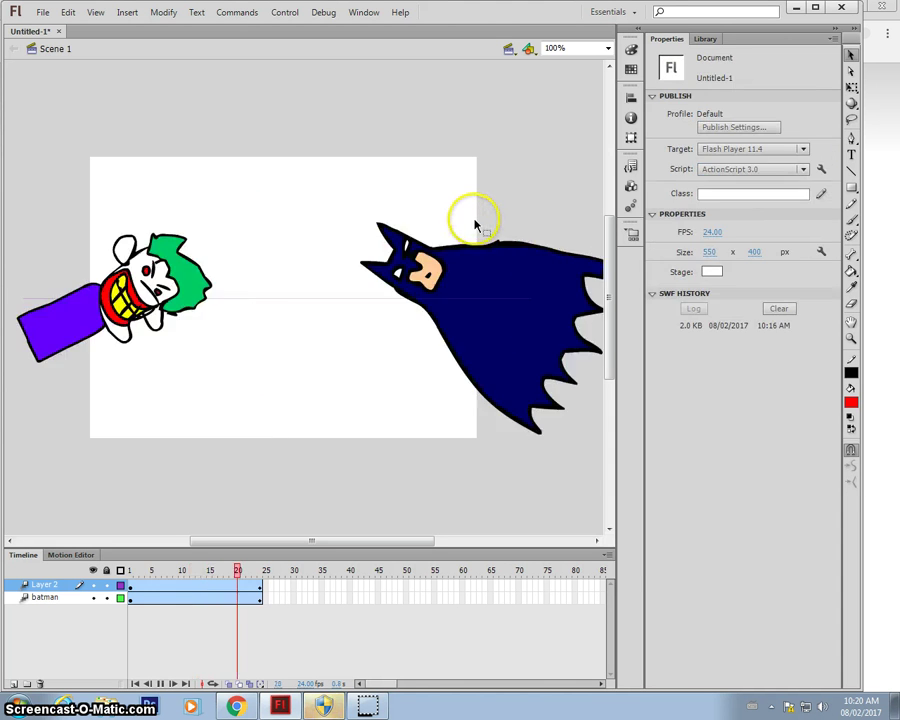
key(Return)
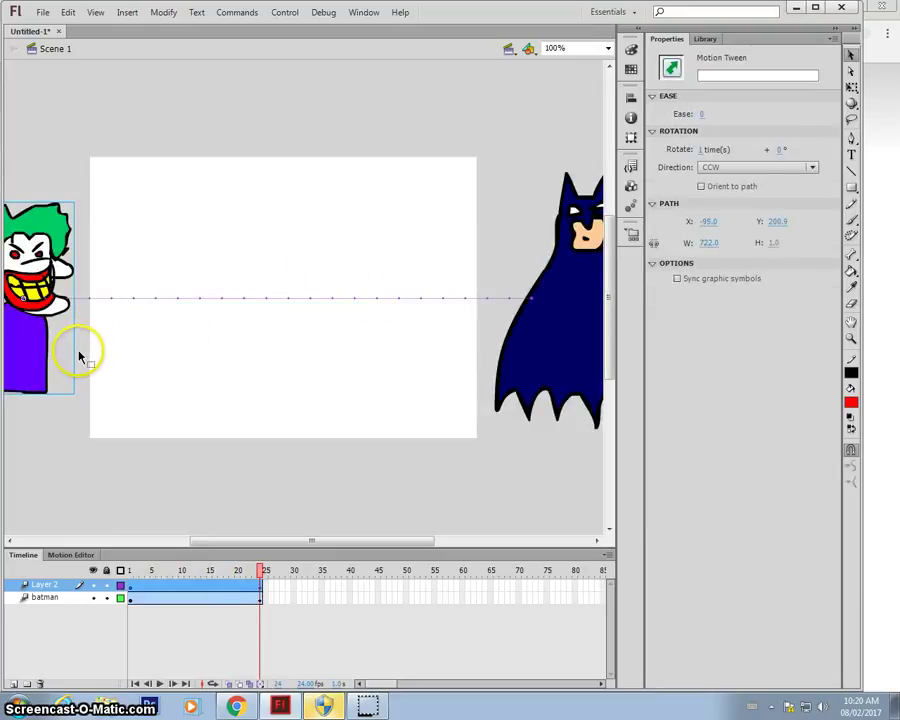
key(ctrl+Return)
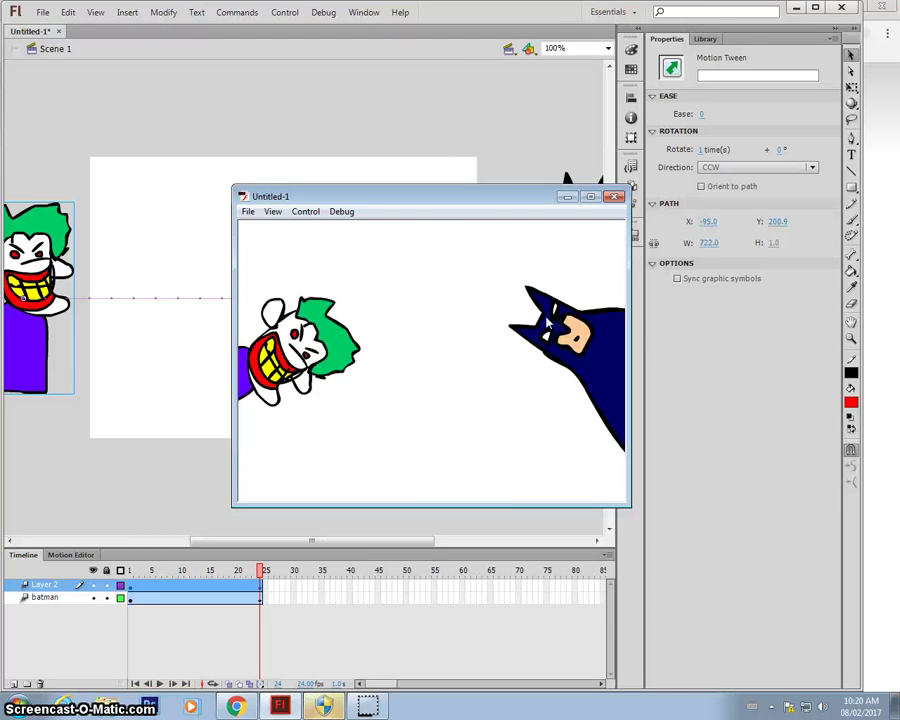
click(615, 198)
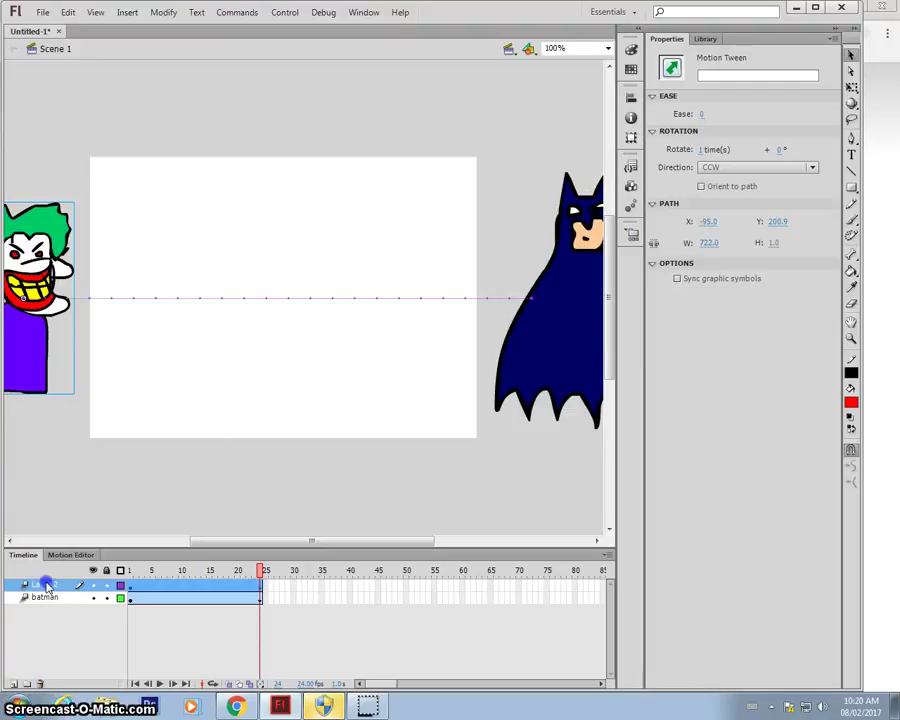
- Rename Layer 2 as joker and add a new layer above it named penguin
text(joker)
key(Return)
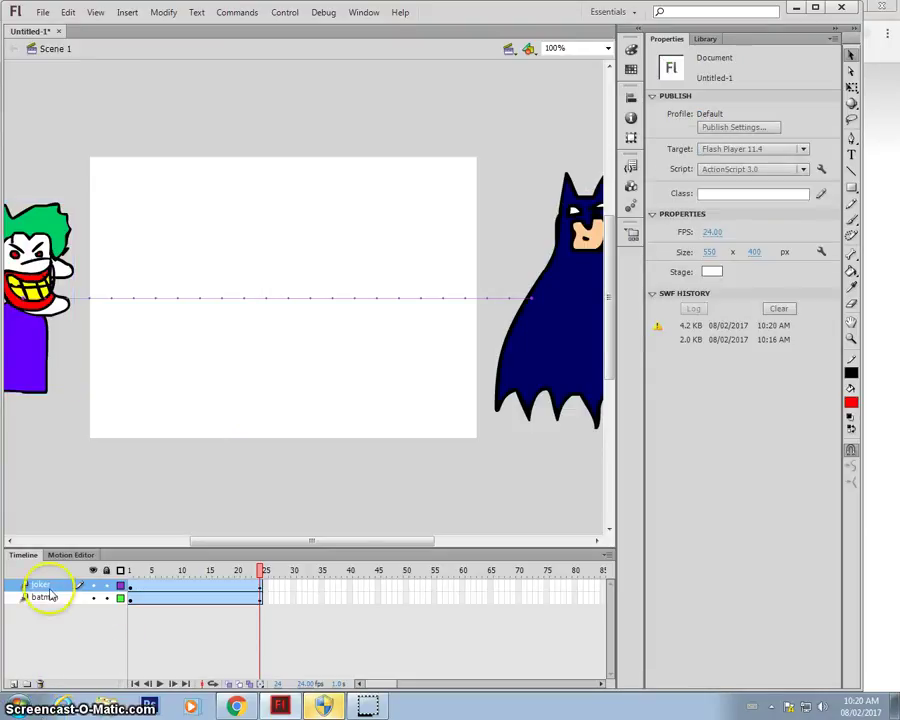
click(12, 683)
double_click(40, 584)
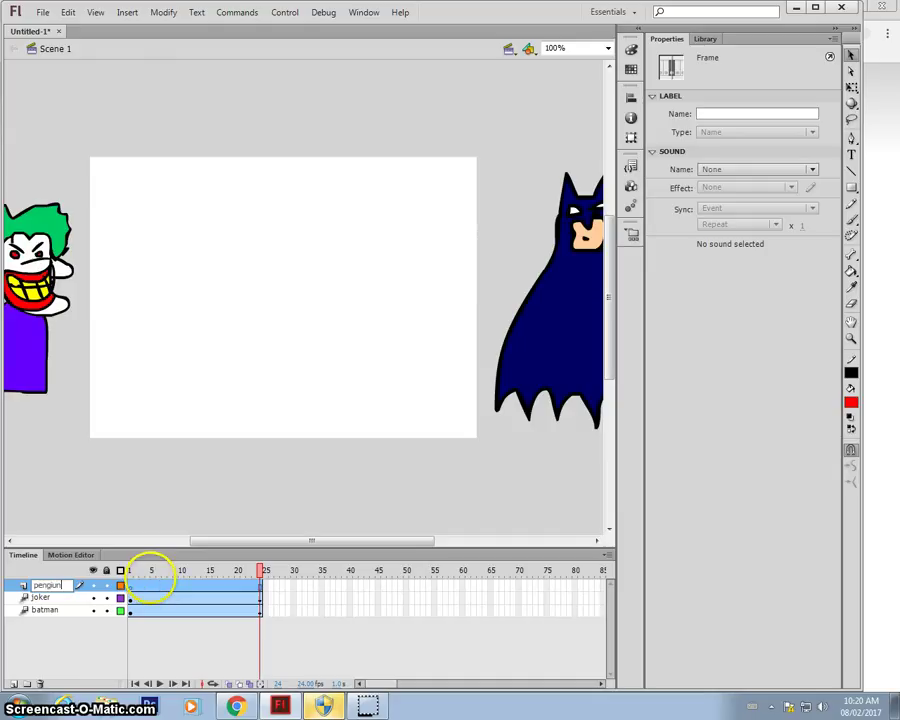
key(Return)
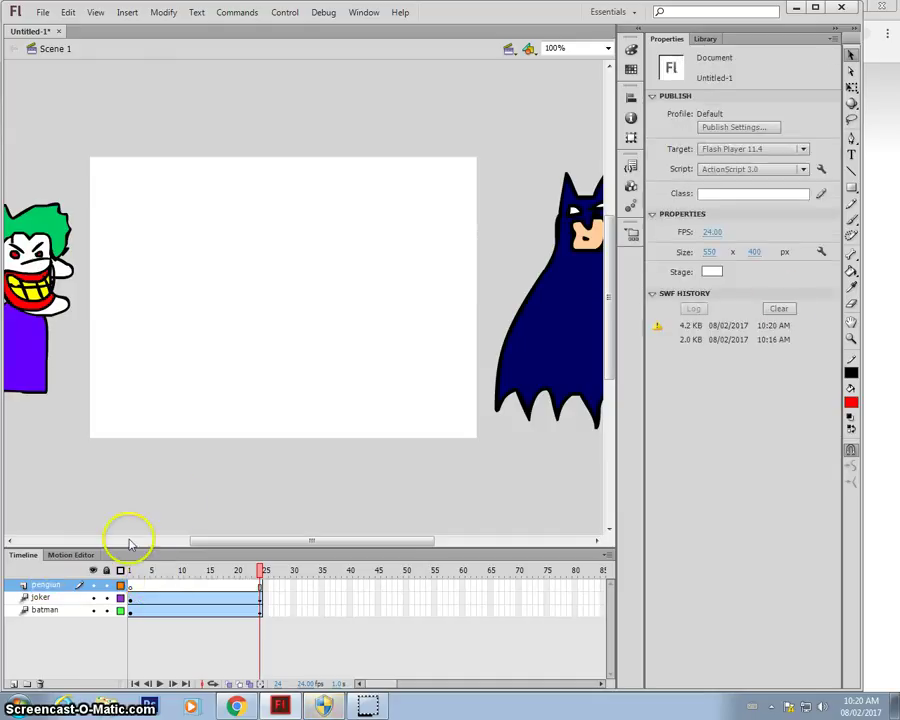
double_click(50, 585)
text(pen)
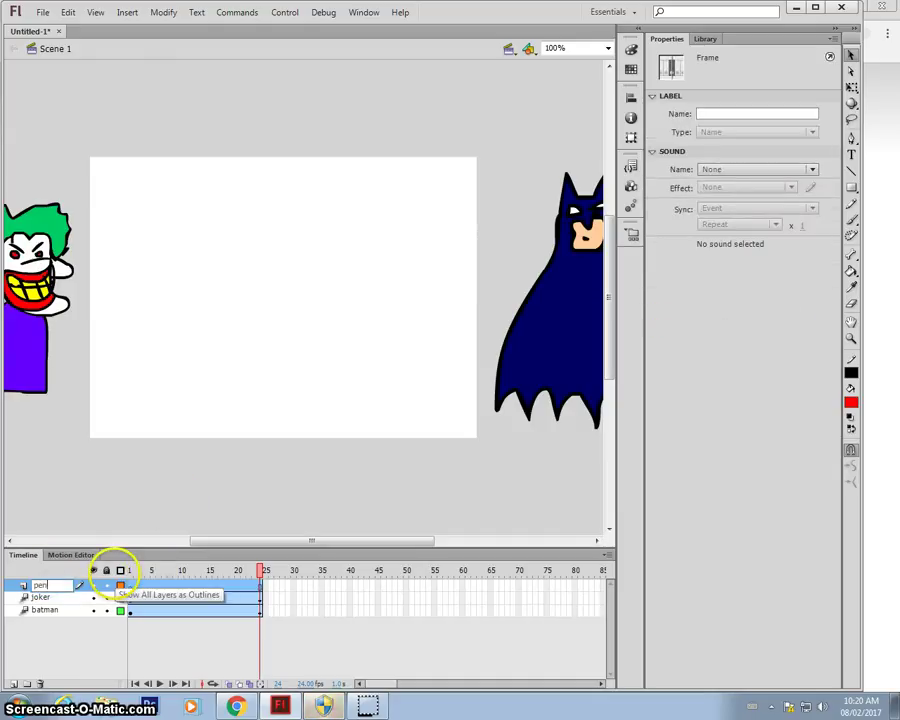
key(Return)
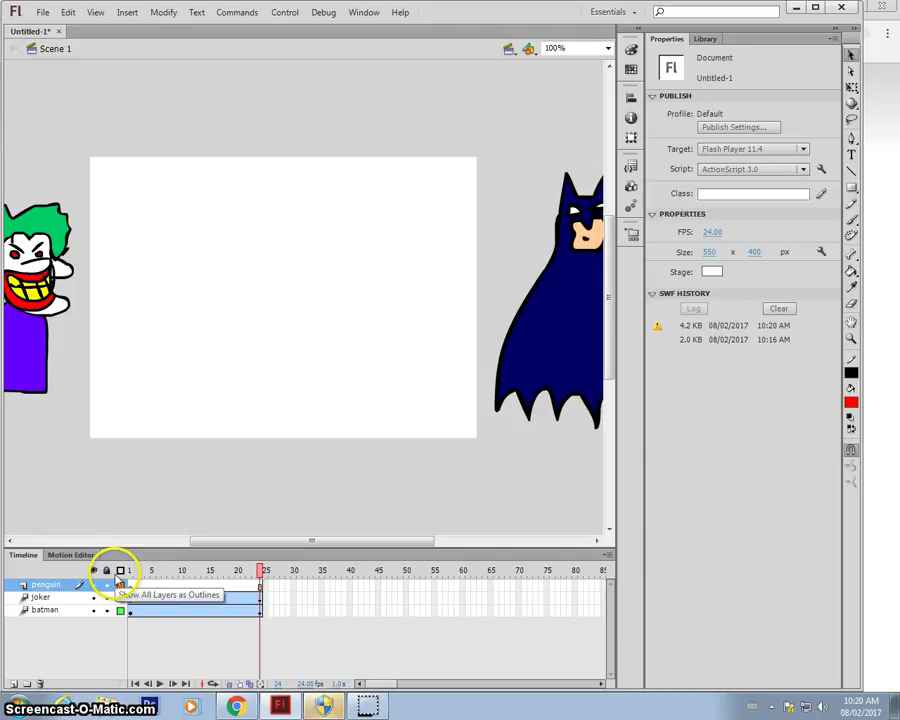
- Draw the penguin's rounded head, pointed beak and two eyes on the penguin layer with a black Brush
click(851, 220)
click(851, 402)
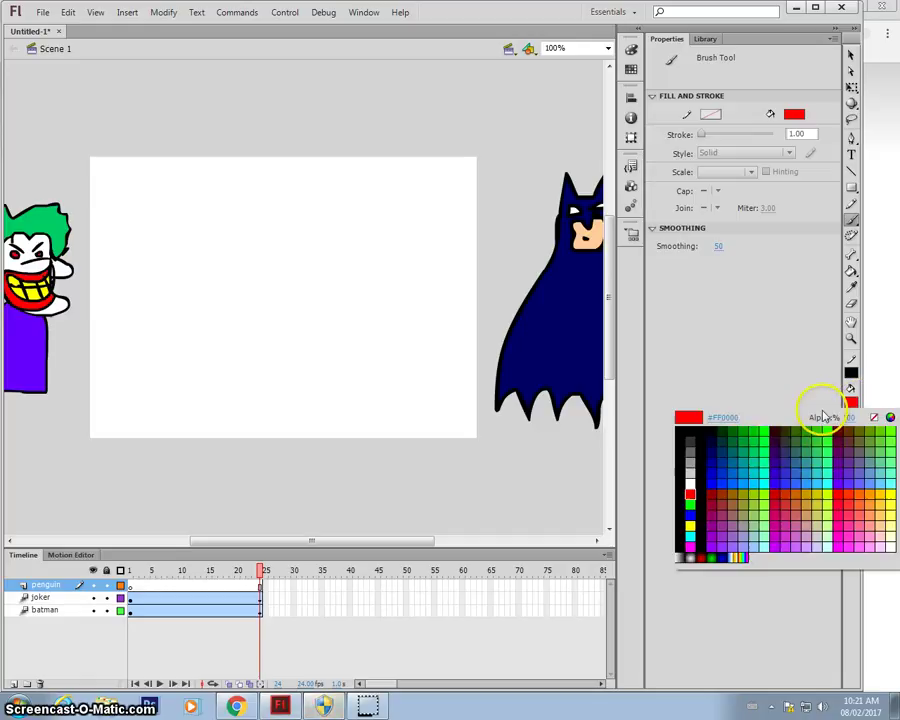
click(686, 432)
mouse_move(186, 277)
mouse_down()
mouse_move(255, 272)
mouse_move(216, 276)
mouse_up()
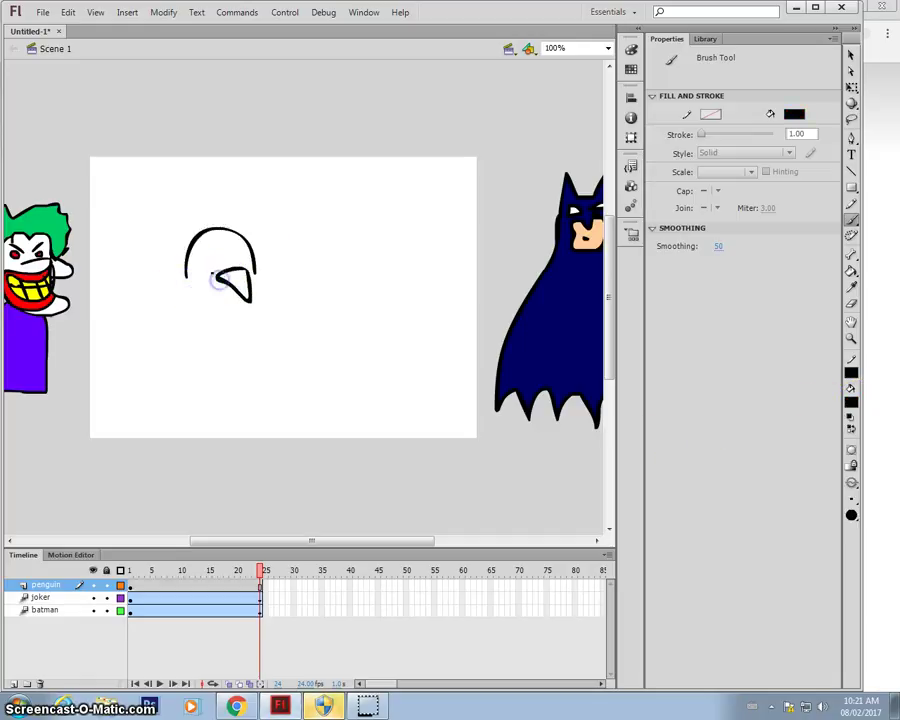
click(205, 256)
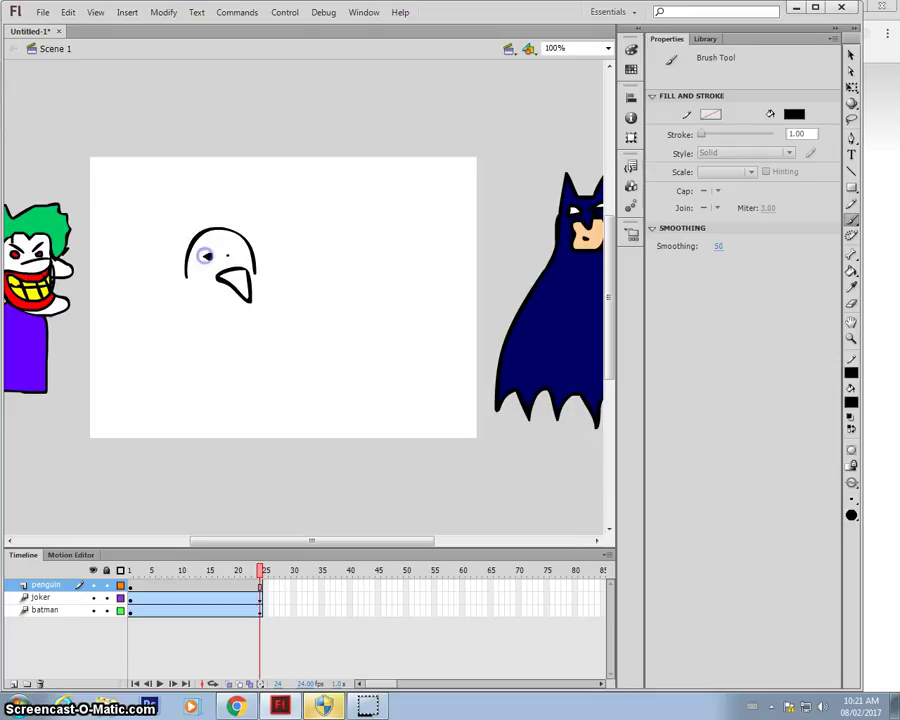
- Brush the penguin's body outline below the head, with two wings, a flat base and an arched belly patch
drag(187, 277, 184, 313)
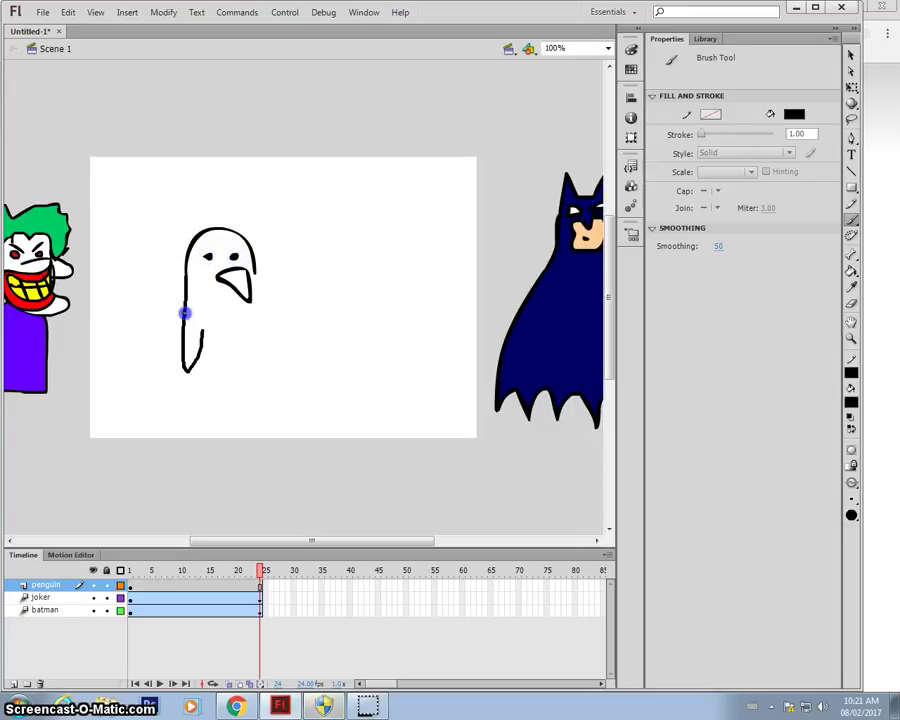
drag(191, 368, 187, 385)
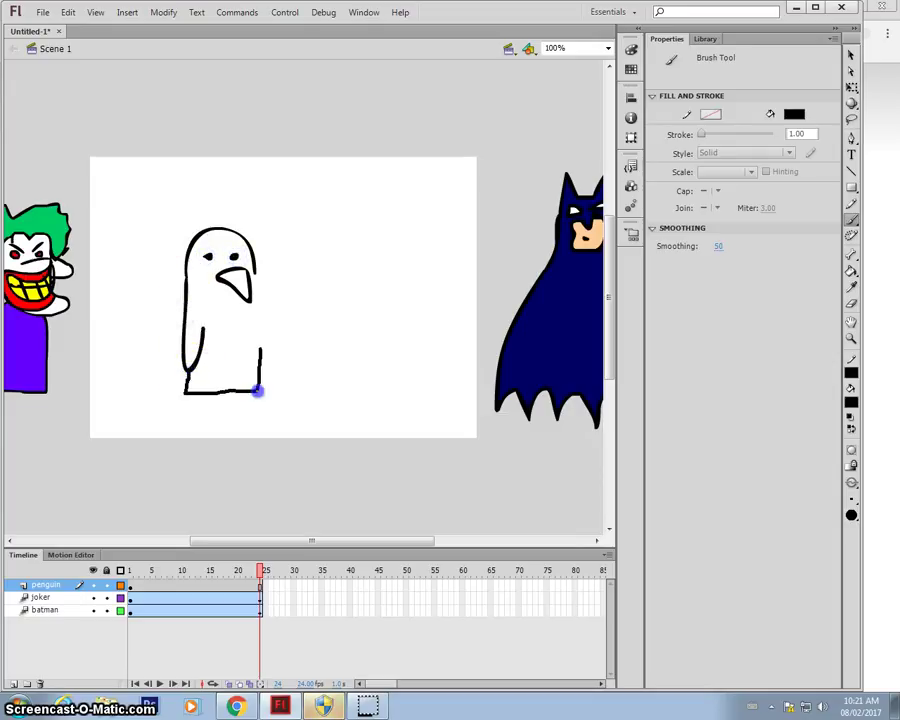
drag(267, 305, 276, 340)
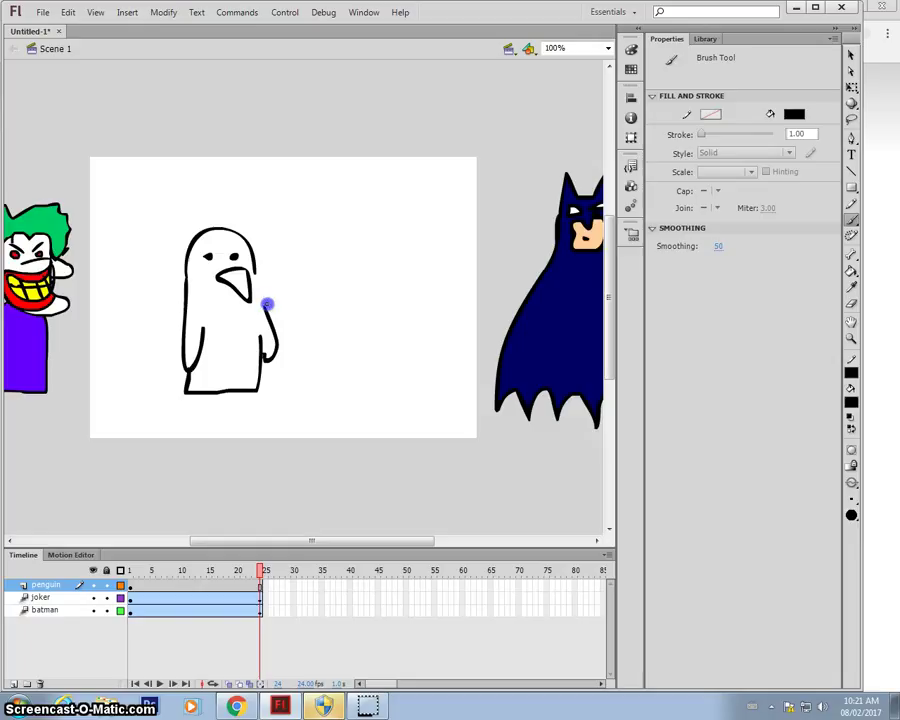
drag(213, 385, 210, 390)
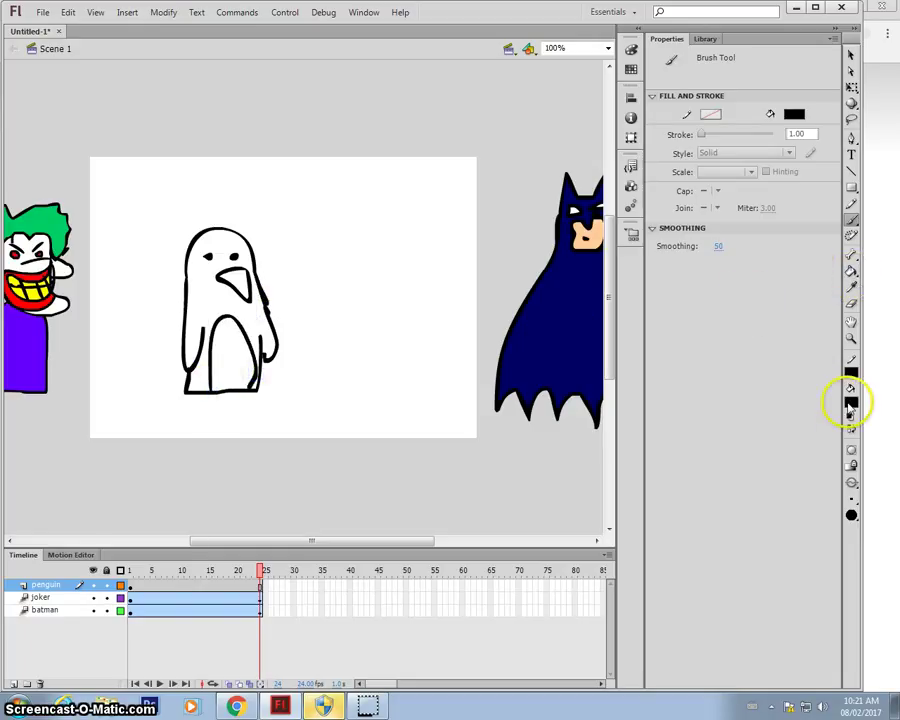
- Fill both of the penguin's eyes with turquoise using the Paint Bucket
click(850, 404)
click(758, 470)
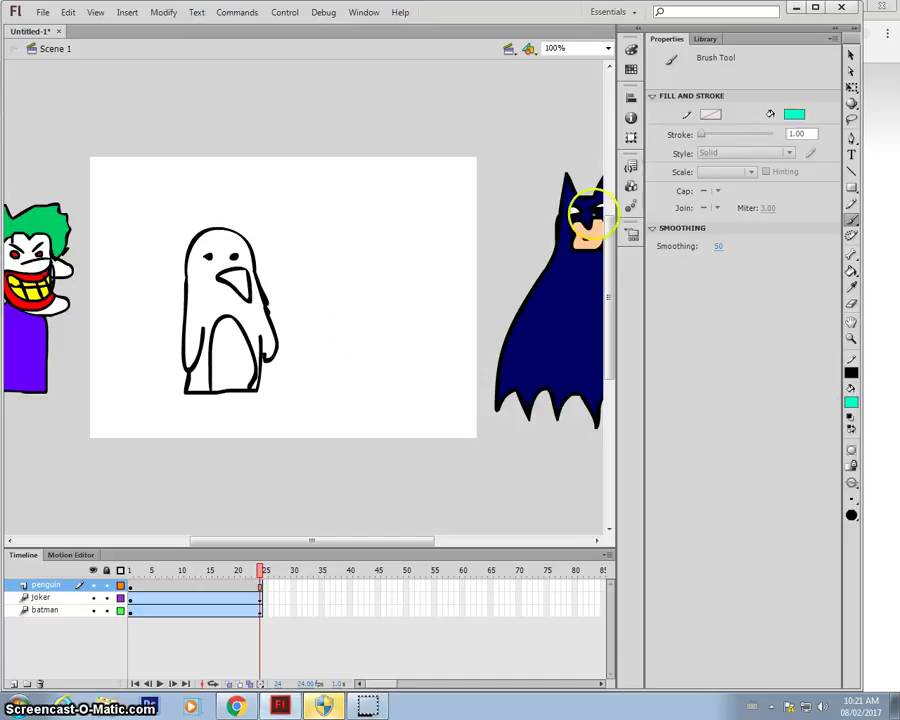
click(851, 270)
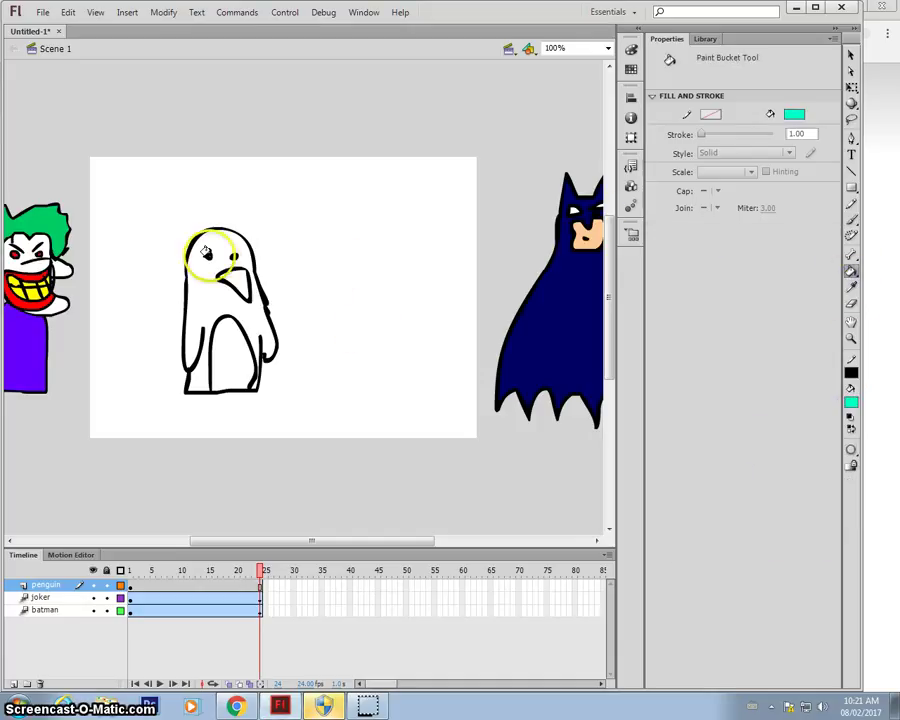
click(207, 254)
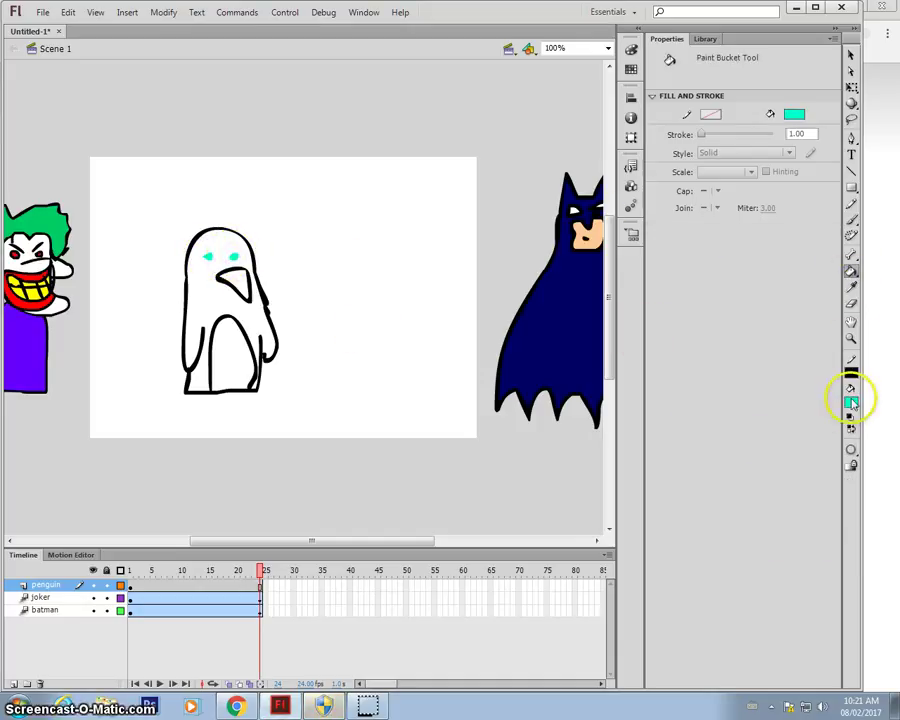
- Close the gaps in the penguin's outline with the black Brush and fill its head, body and wings black
click(850, 403)
click(686, 432)
click(205, 299)
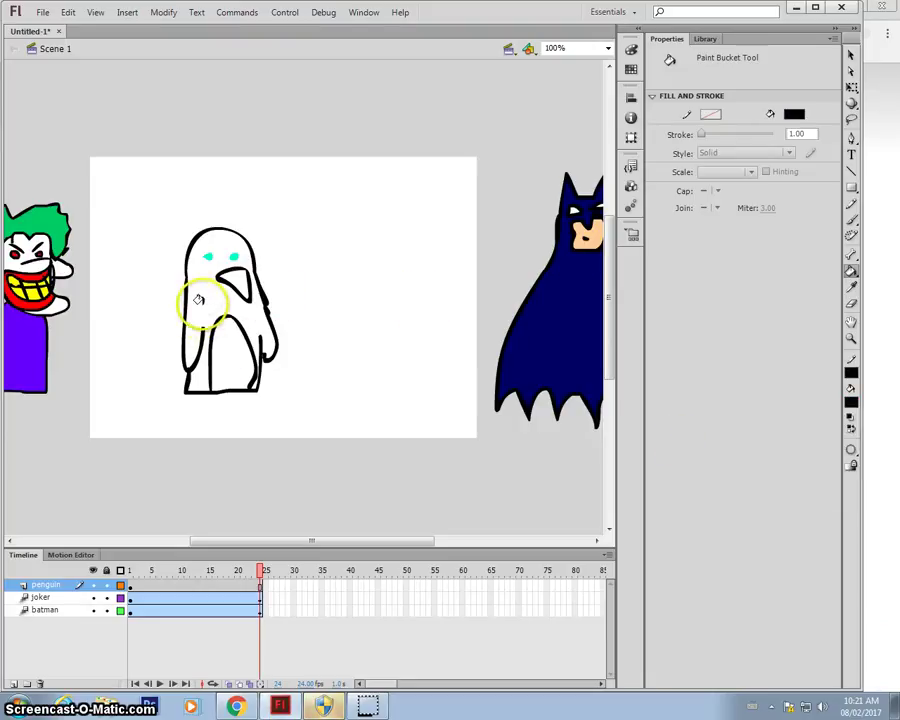
click(851, 220)
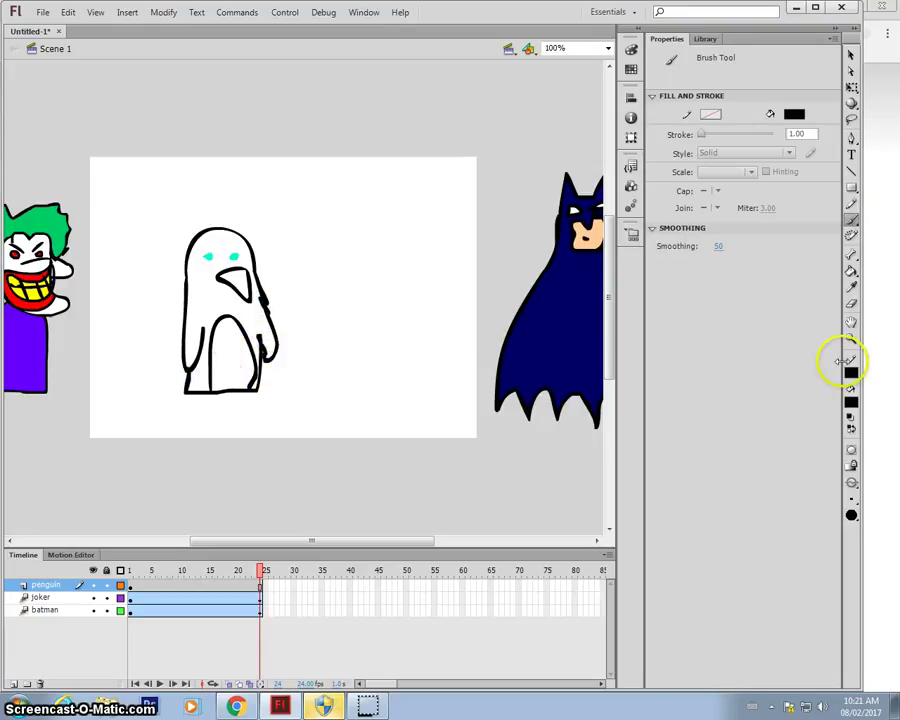
click(851, 270)
click(202, 302)
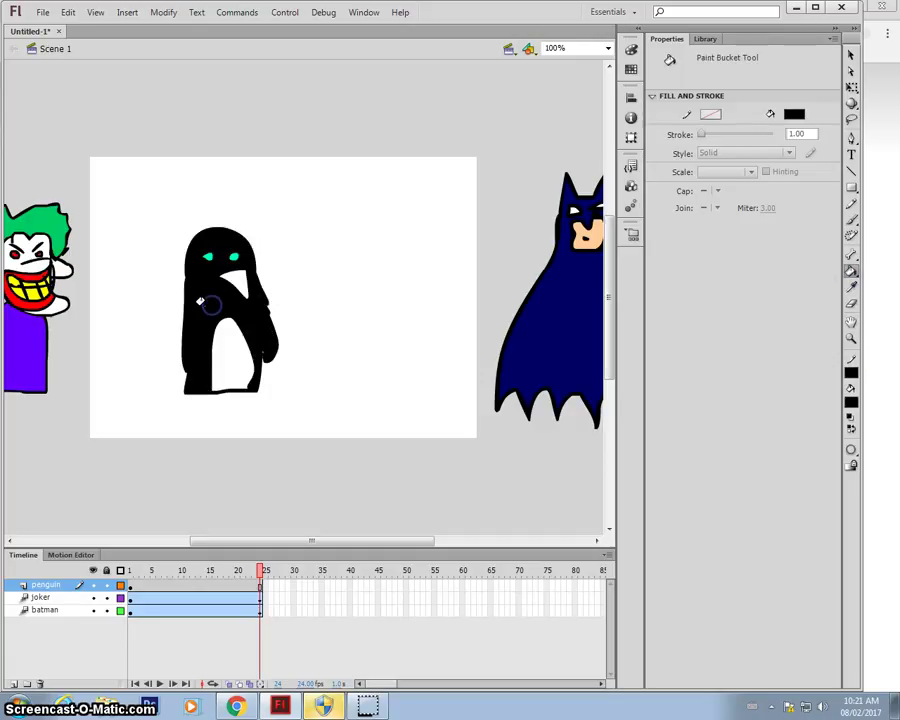
- Fill the penguin's belly patch white and its beak dark yellow
click(852, 404)
click(693, 484)
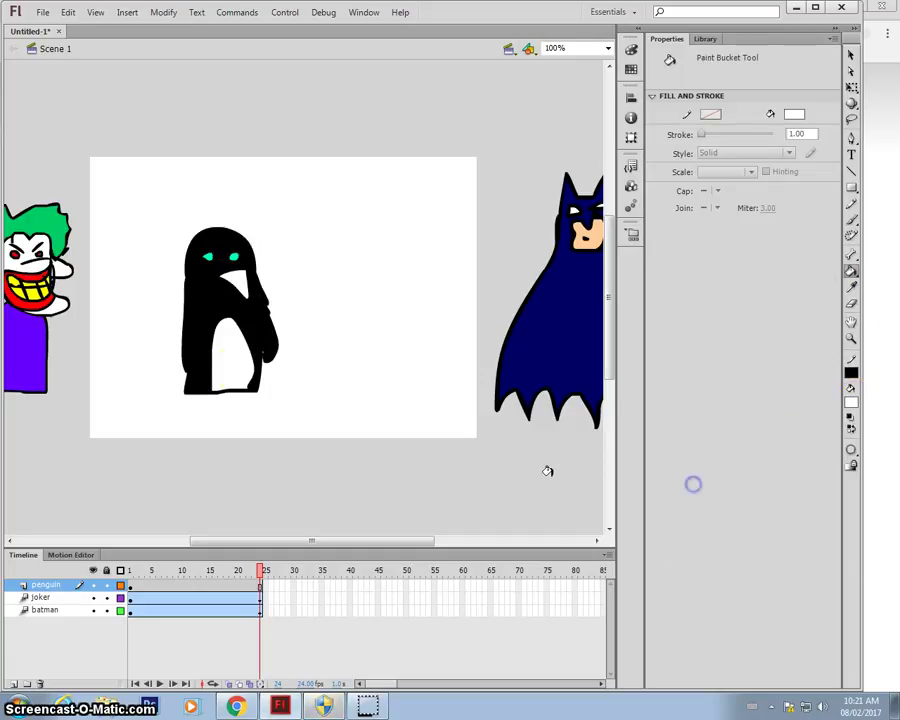
click(233, 357)
click(852, 403)
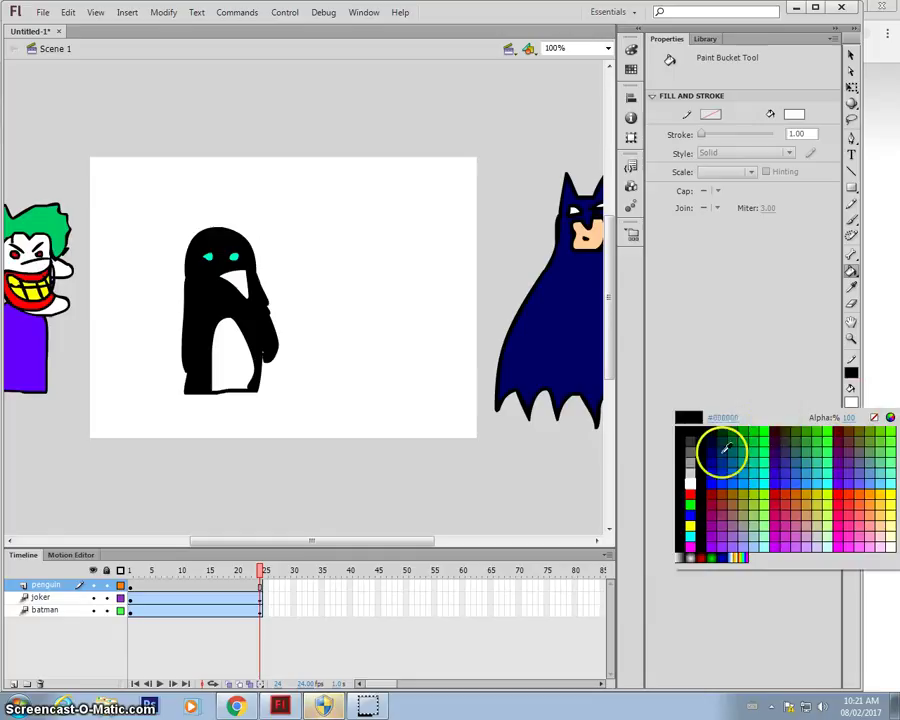
click(815, 499)
click(256, 286)
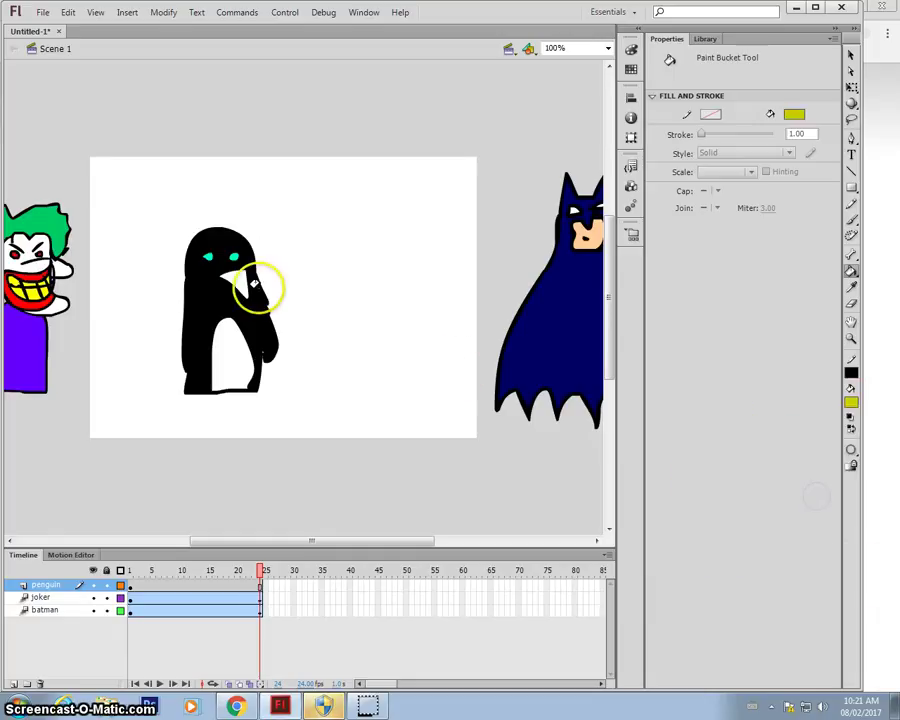
- Select the whole penguin drawing and convert it to a Graphic symbol named penguin
click(850, 58)
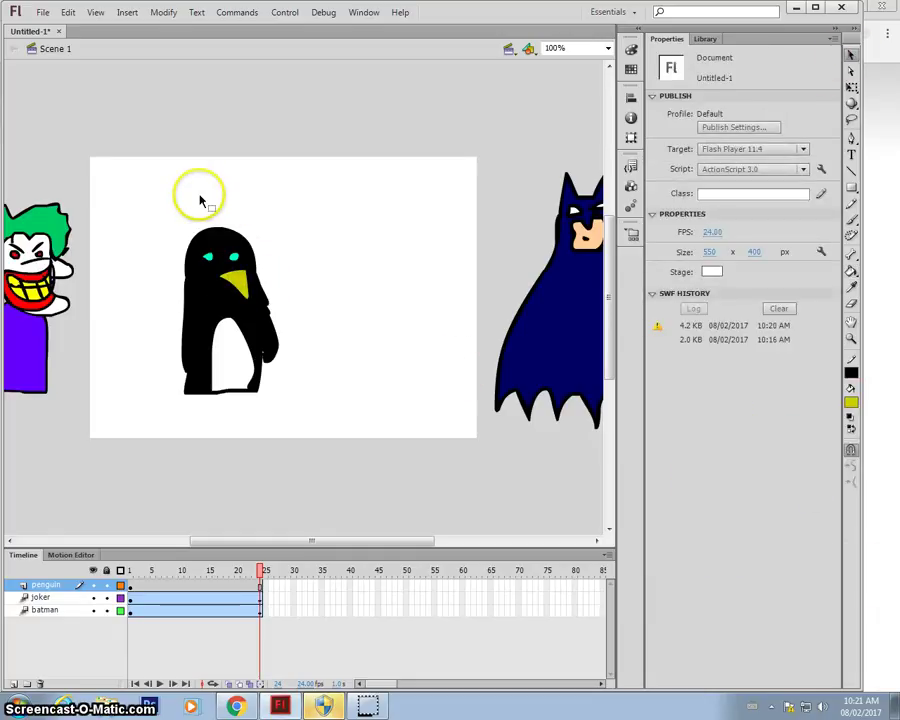
mouse_move(157, 187)
mouse_down()
mouse_move(315, 432)
mouse_move(403, 402)
mouse_up()
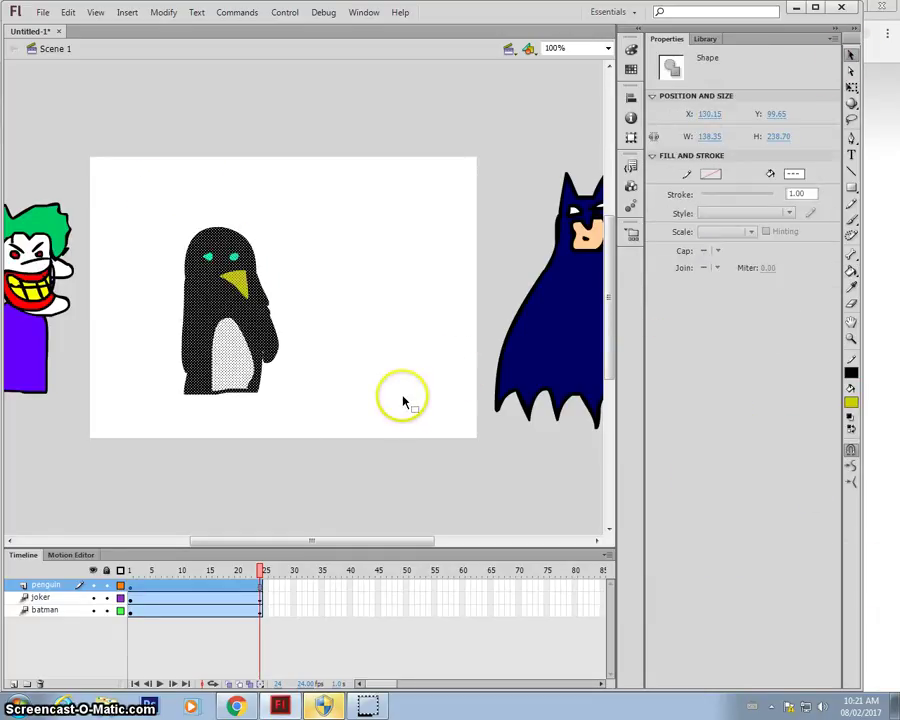
key(F8)
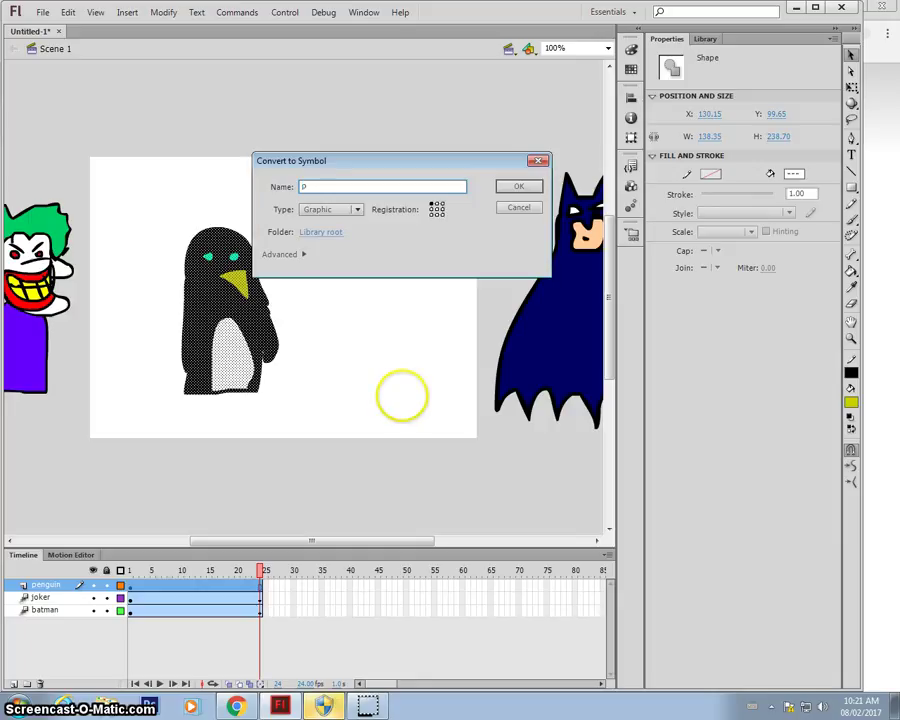
key(Return)
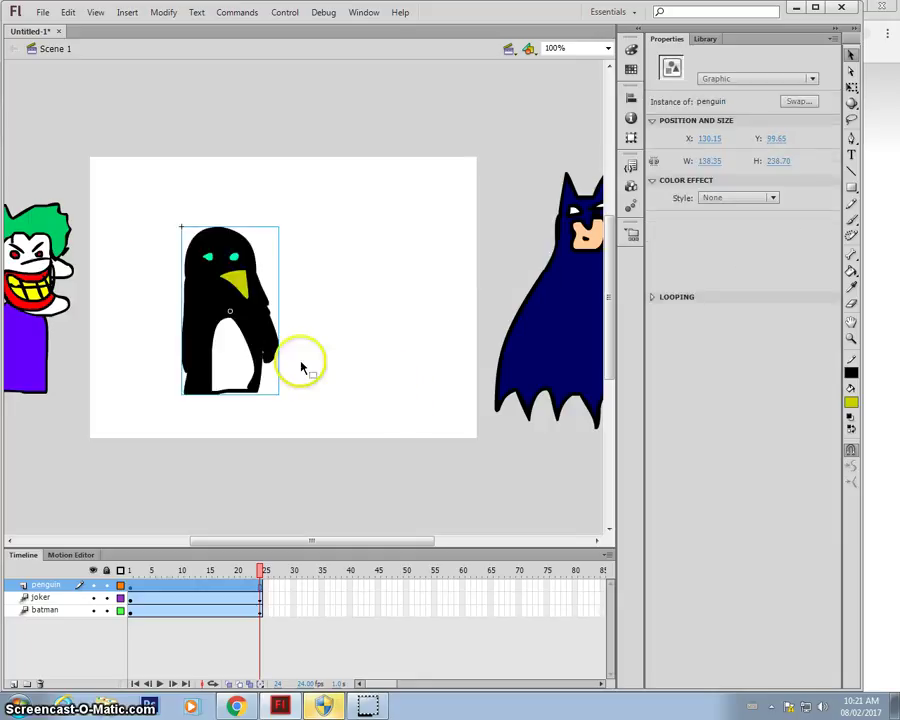
- At frame 1, move the penguin to just off the stage's left edge, at about X -149, Y 161
drag(230, 352, 310, 367)
drag(287, 570, 127, 570)
click(241, 405)
drag(235, 364, 24, 410)
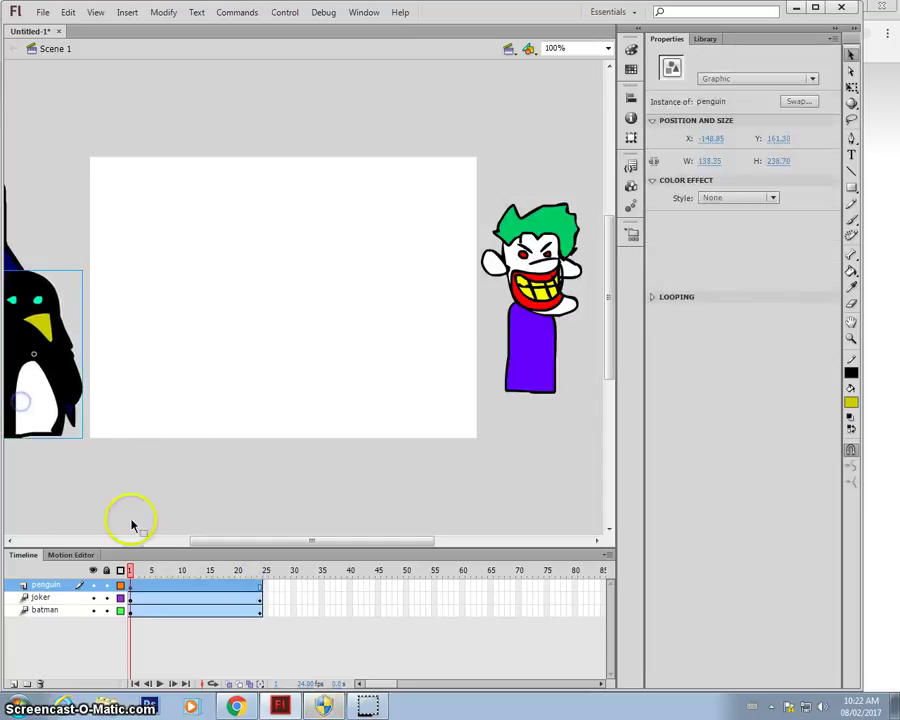
- Create a motion tween on the penguin and, at frame 5, move it horizontally onto the stage to about X 47, Y 161
right_click(66, 370)
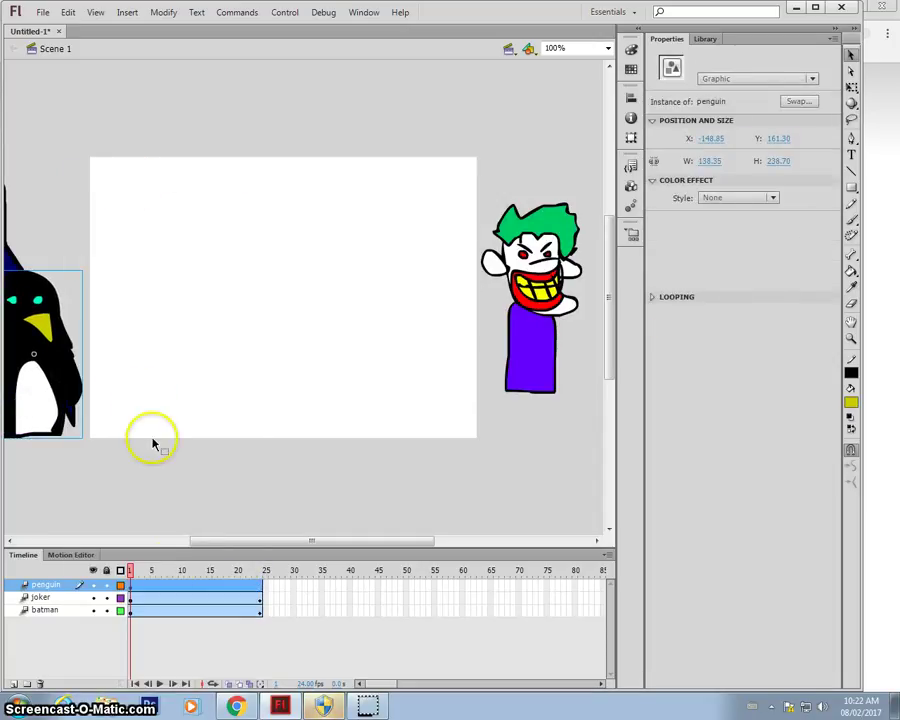
key(Return)
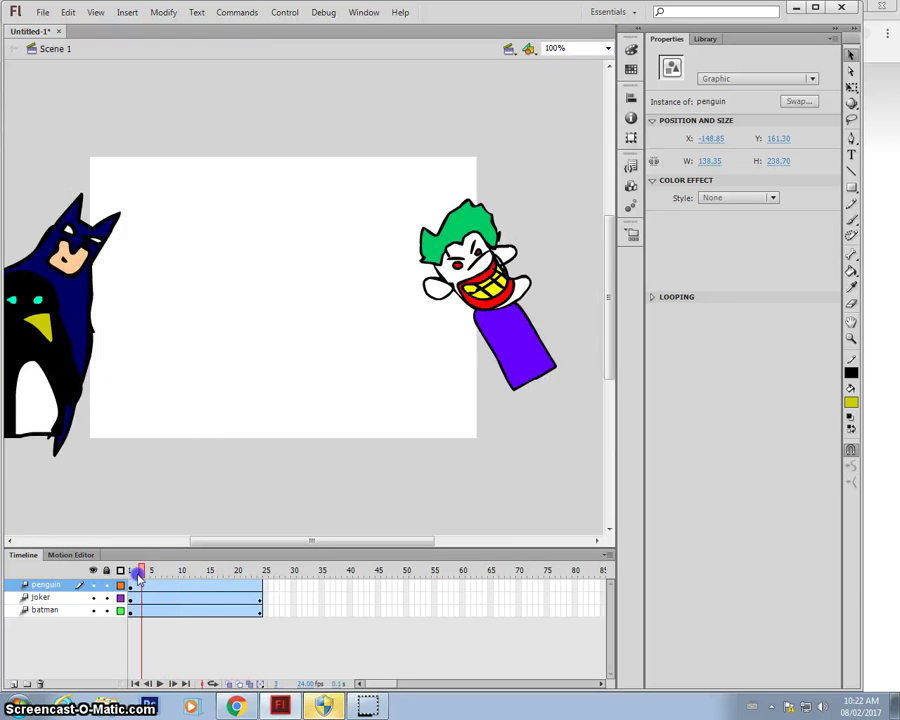
drag(159, 572, 154, 571)
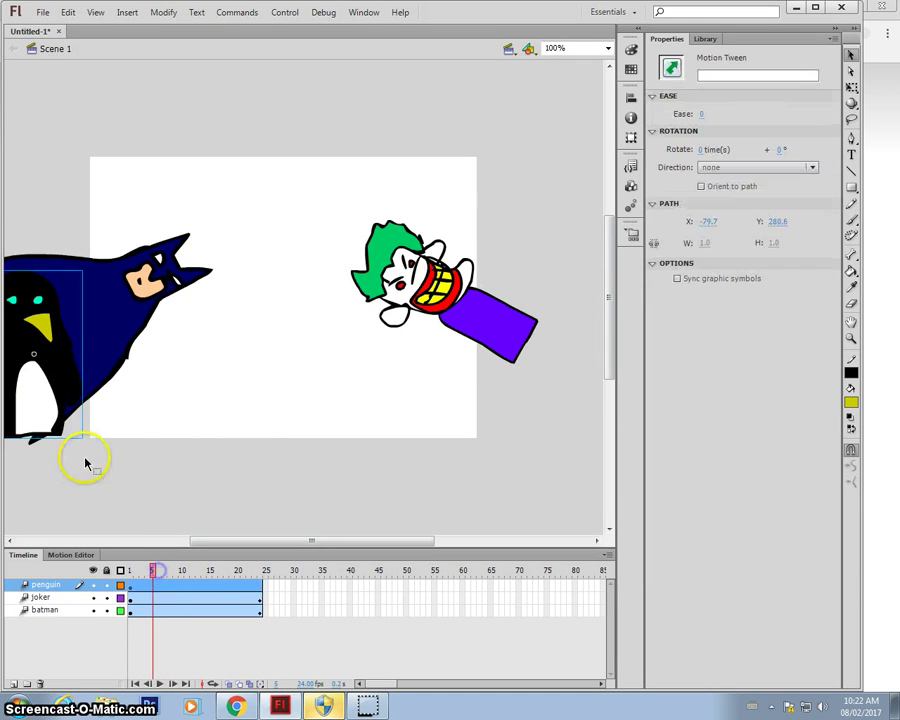
drag(50, 402, 188, 402)
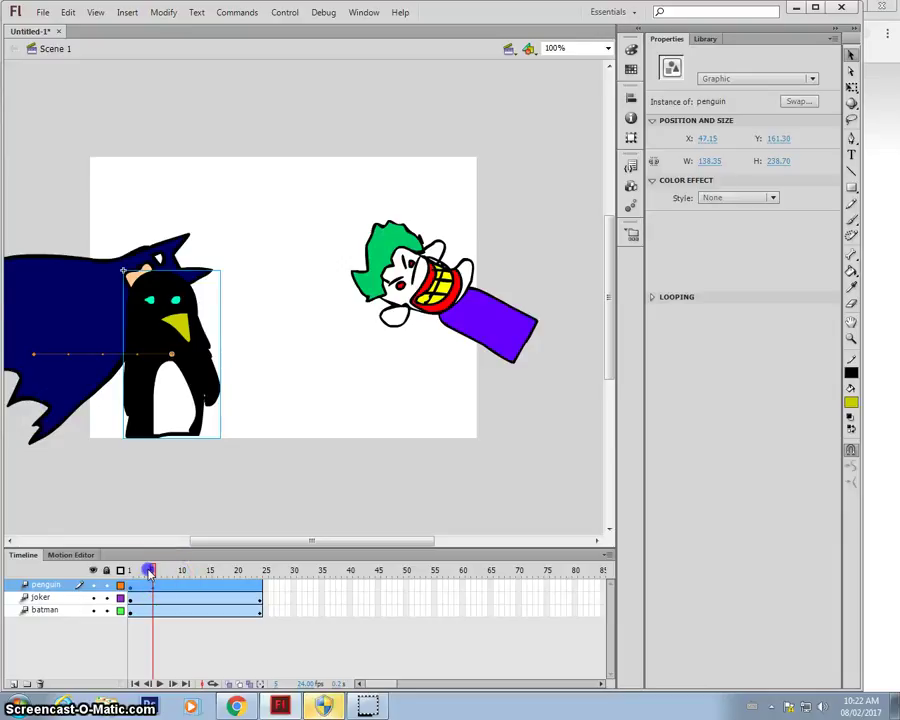
- Make the penguin hop: raise it to about X 84, Y 50 at frame 10 and bring it down farther right at frame 15
drag(149, 572, 181, 574)
drag(190, 412, 216, 335)
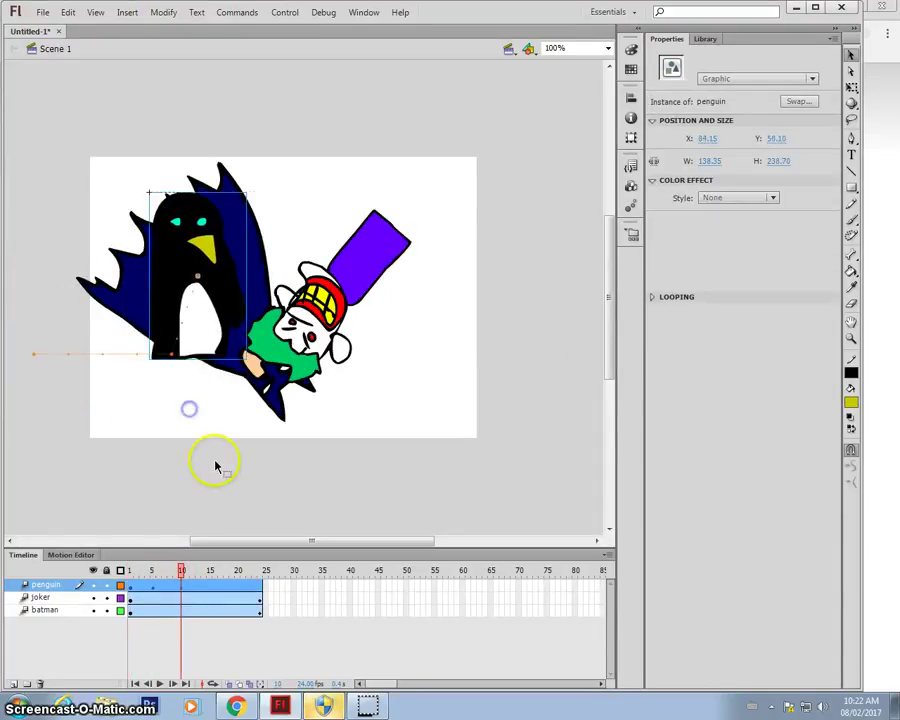
drag(190, 569, 209, 570)
drag(226, 328, 260, 407)
key(Return)
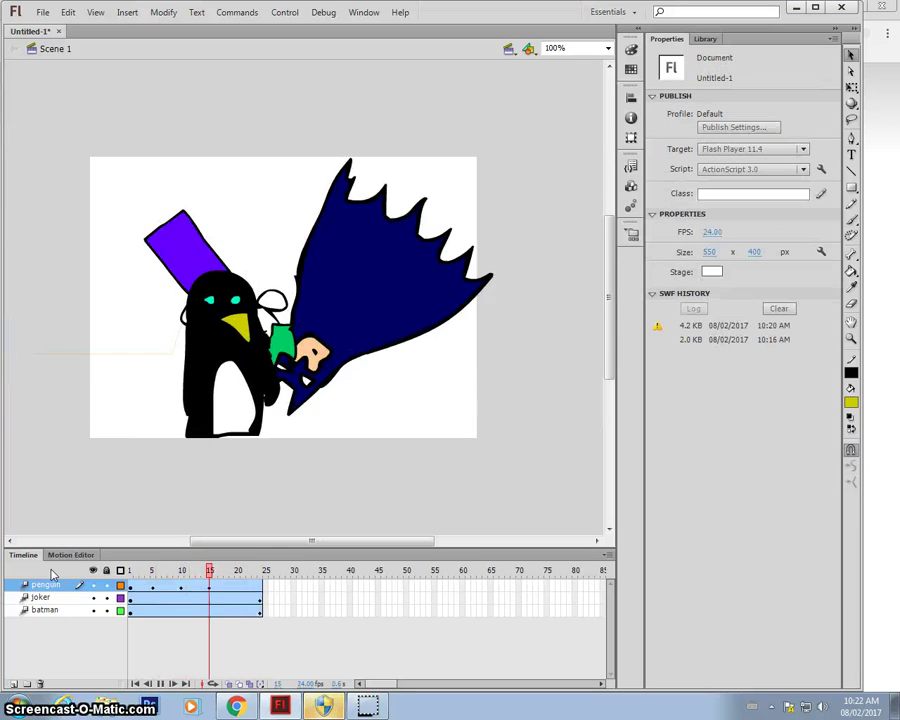
- At frame 24, slide the penguin right along the ground to about X 228, Y 161, and play the animation
click(295, 585)
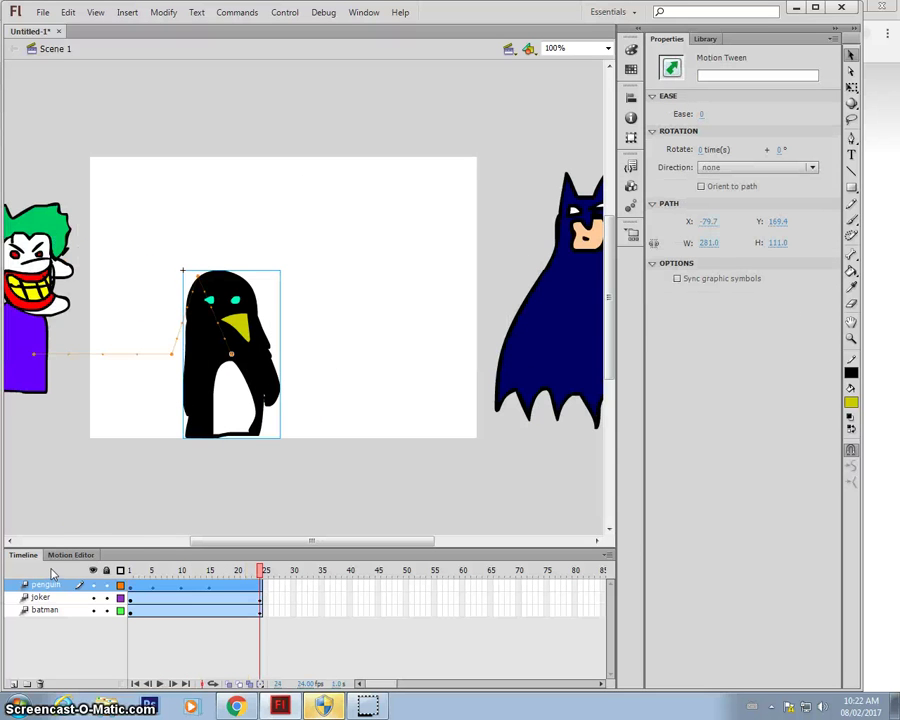
drag(255, 573, 263, 571)
drag(232, 386, 300, 386)
key(Return)
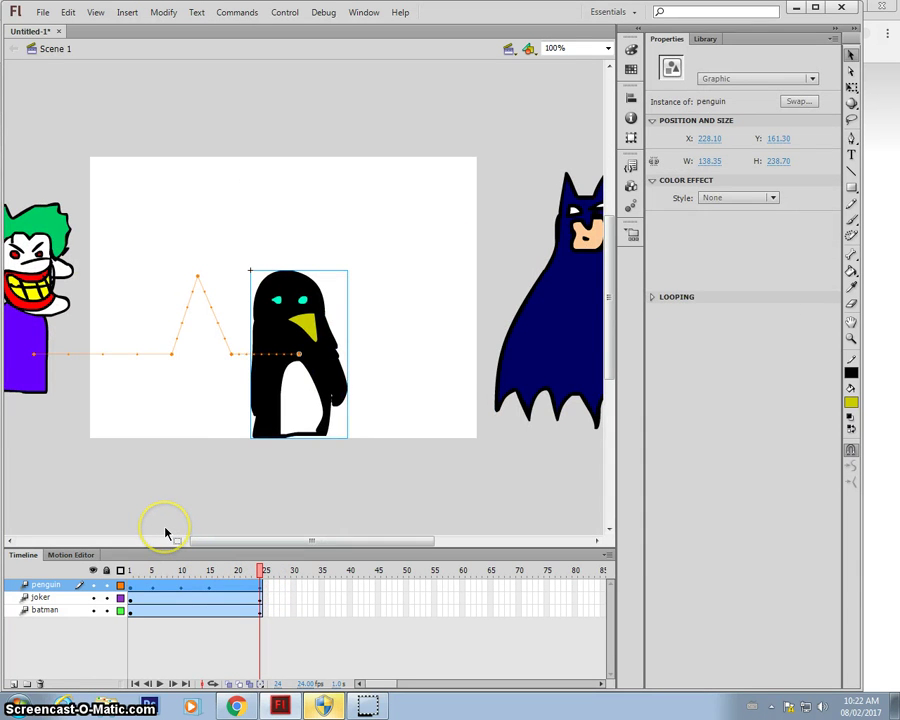
key(Return)
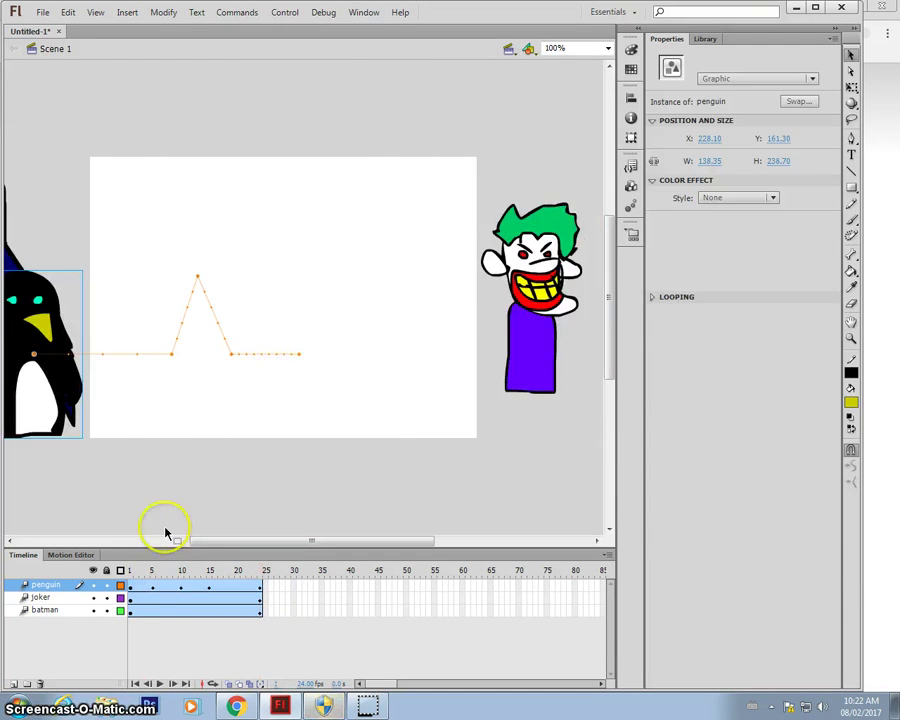
- Move the penguin layer below the batman layer and play the animation
click(57, 588)
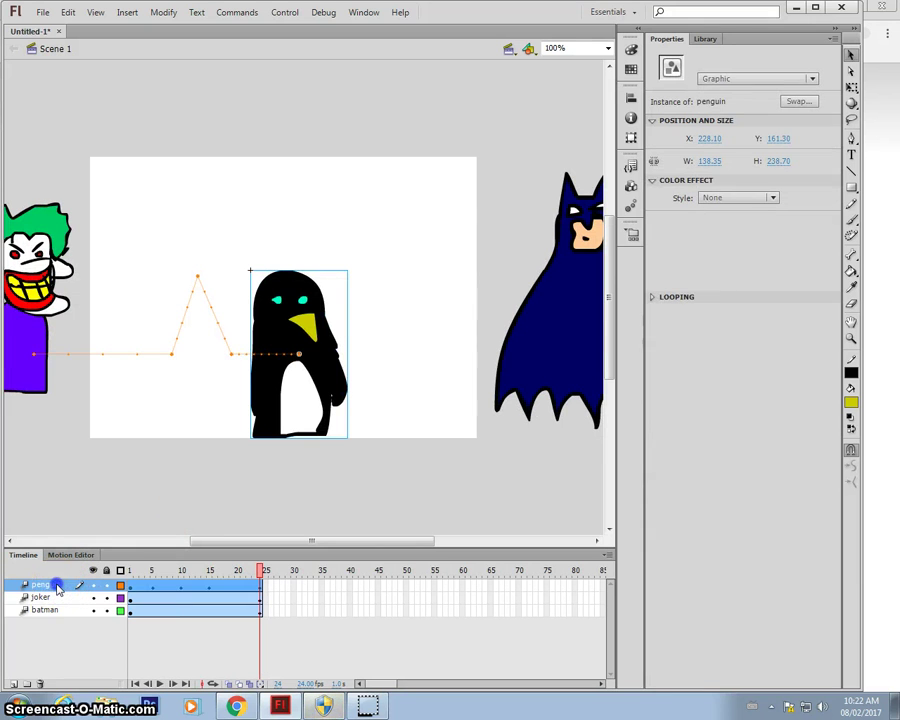
drag(62, 621, 60, 614)
key(Return)
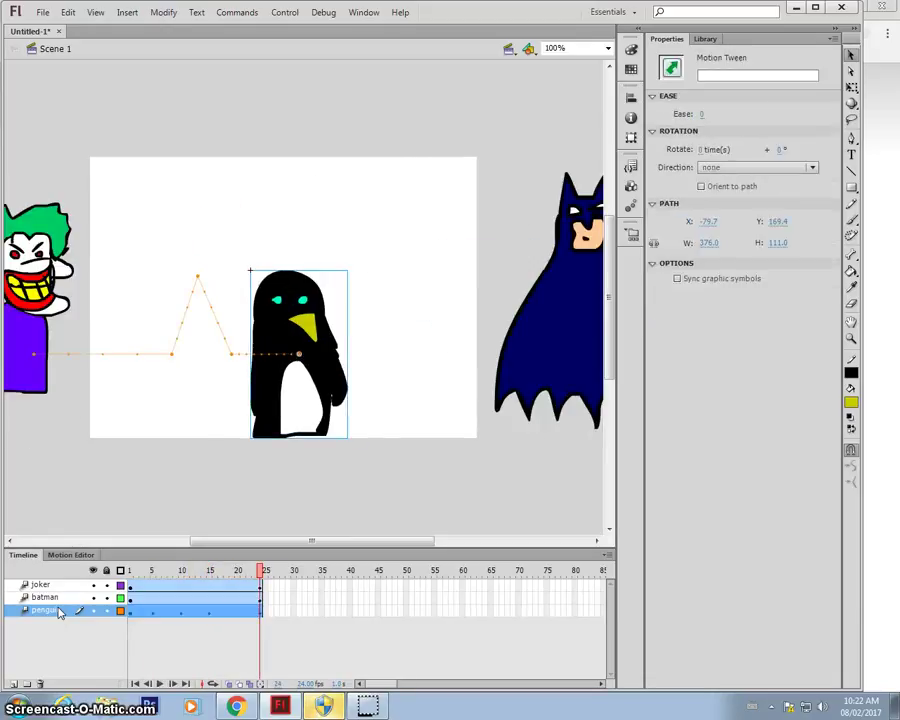
- Add a new layer beneath the penguin layer and name it background
click(14, 683)
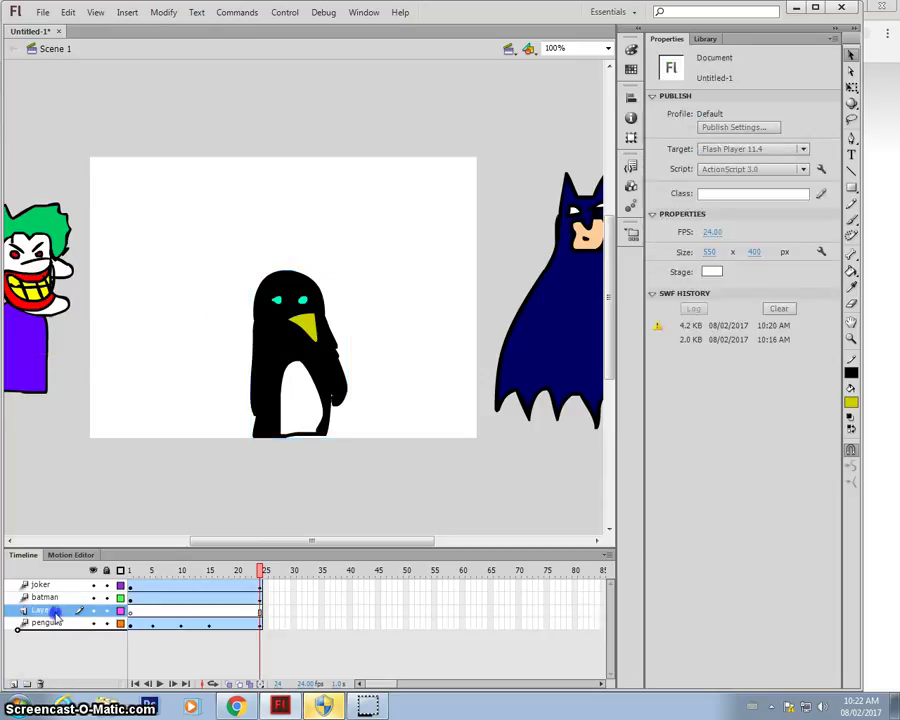
drag(57, 617, 52, 628)
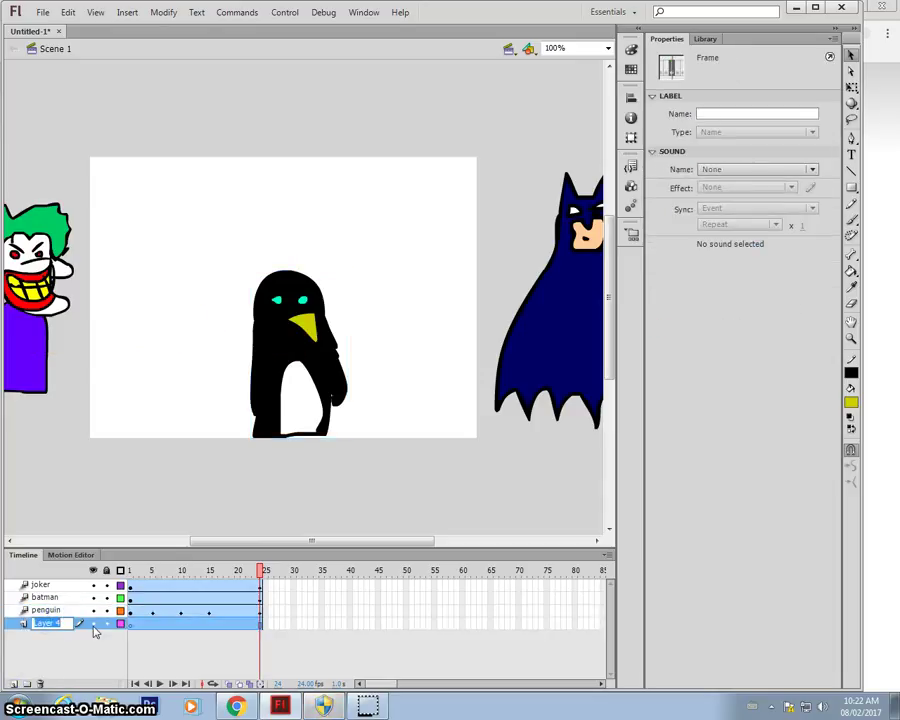
key(Return)
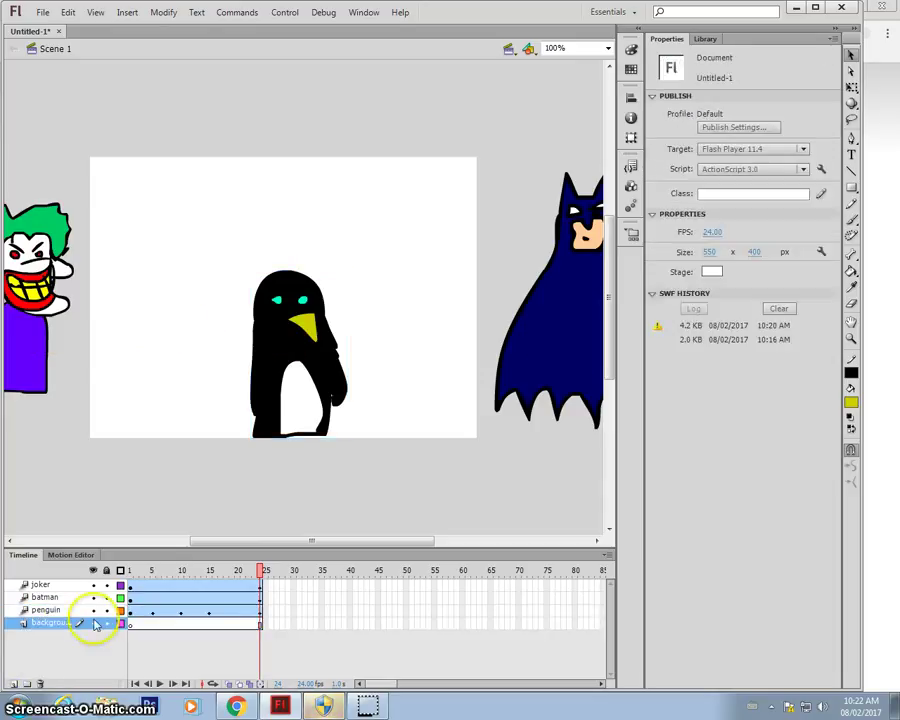
- Outline the ground in cyan with the Brush across the stage's lower half, extending past its edges, and fill it white
click(852, 222)
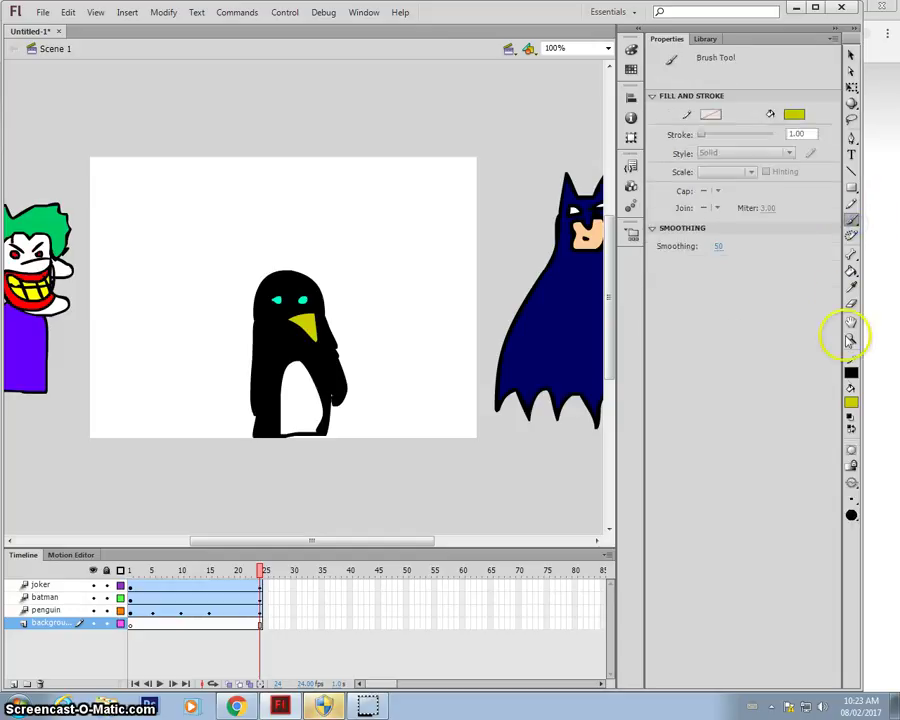
click(849, 403)
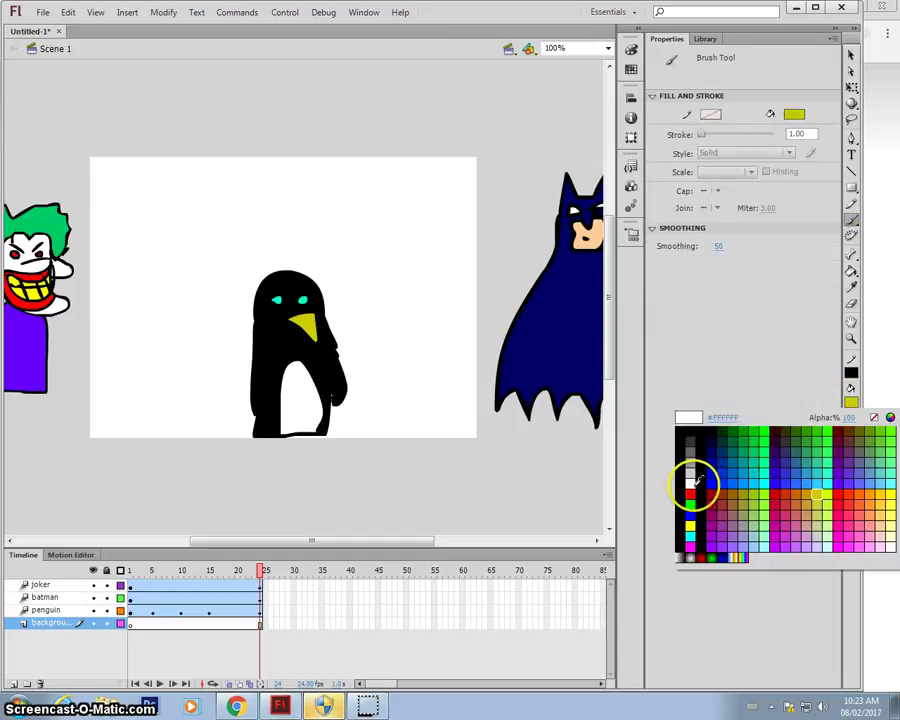
click(771, 482)
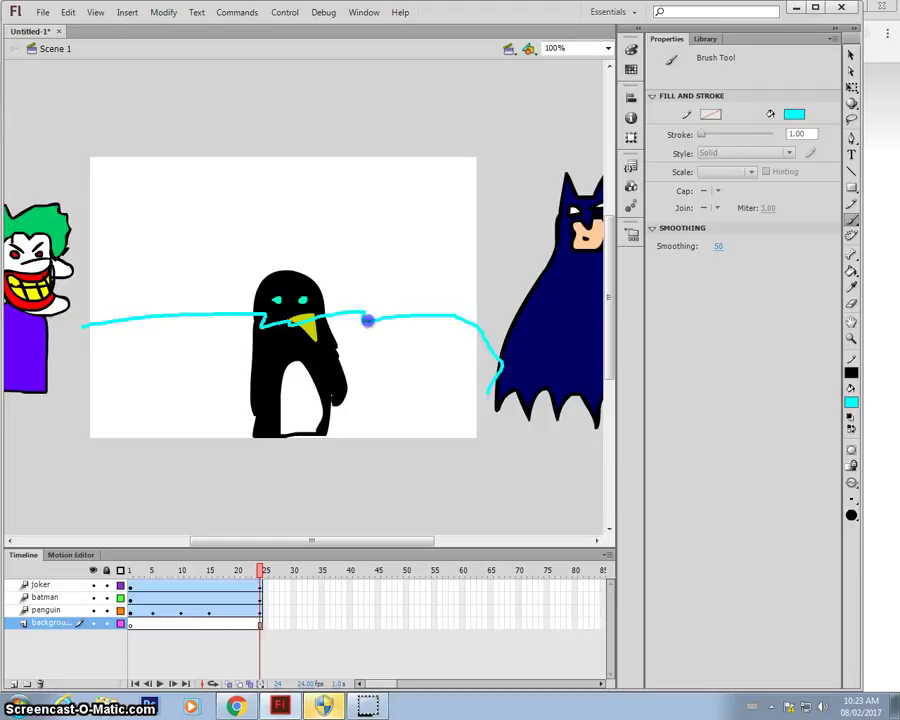
drag(336, 461, 462, 325)
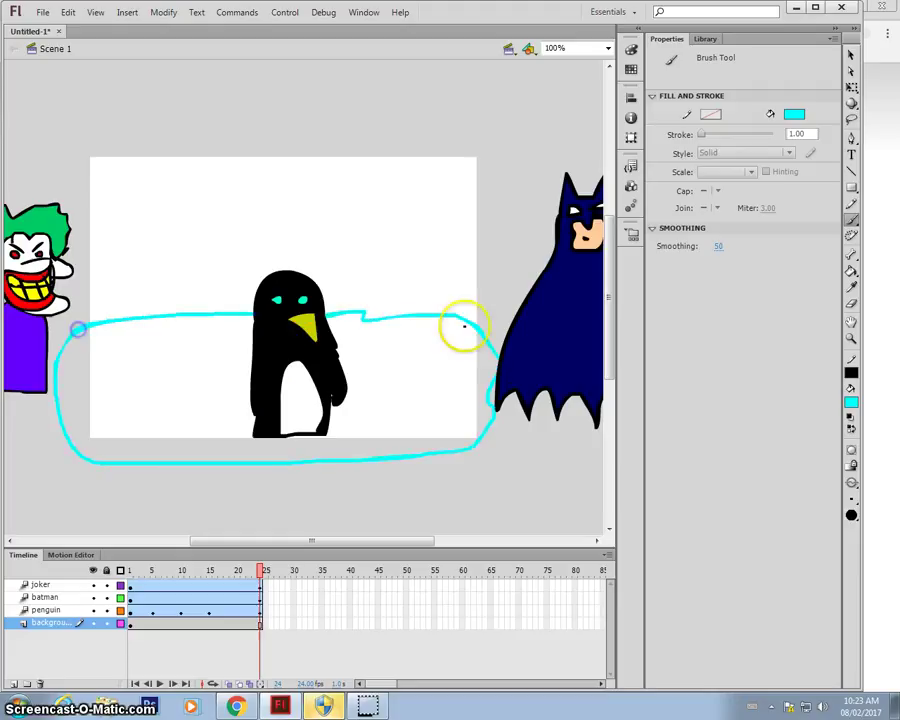
click(849, 402)
click(690, 476)
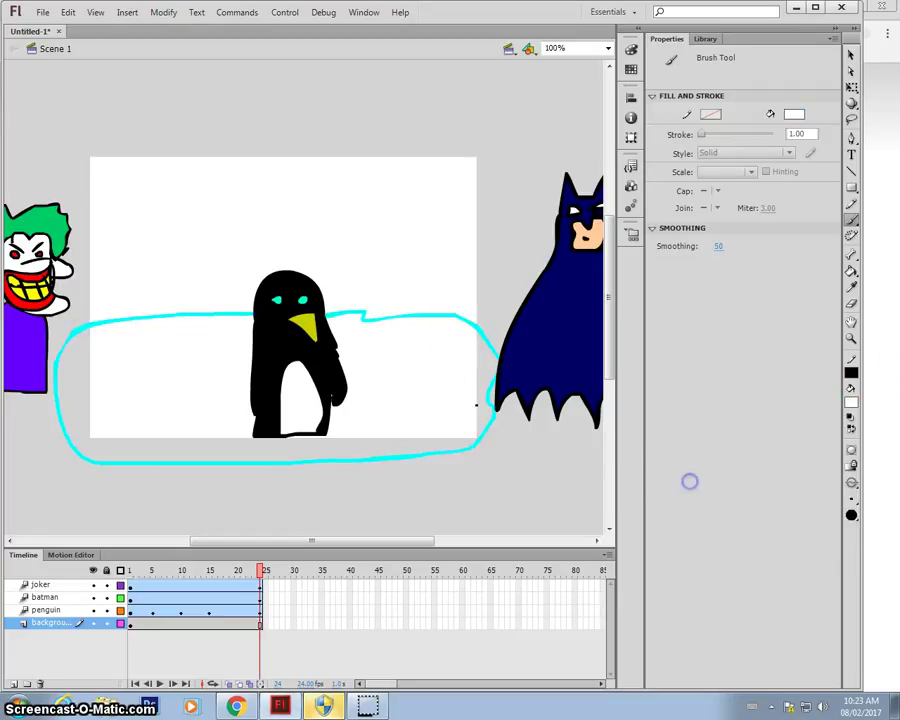
click(851, 268)
click(396, 376)
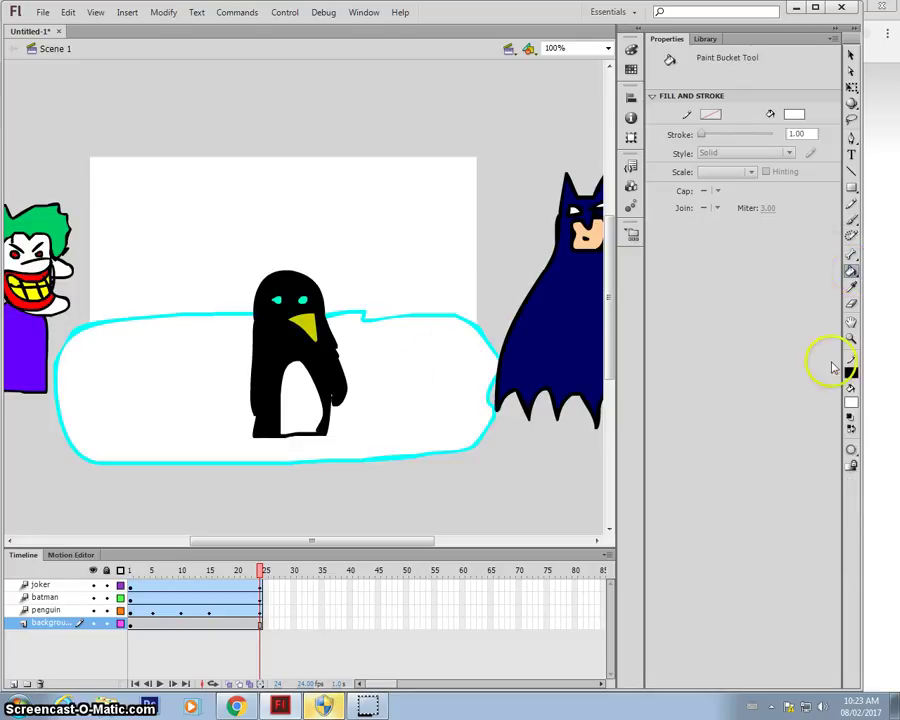
- Brush blue outlines for two mountains and the sky above the ground, and fill the sky around the mountains with the same blue
click(850, 220)
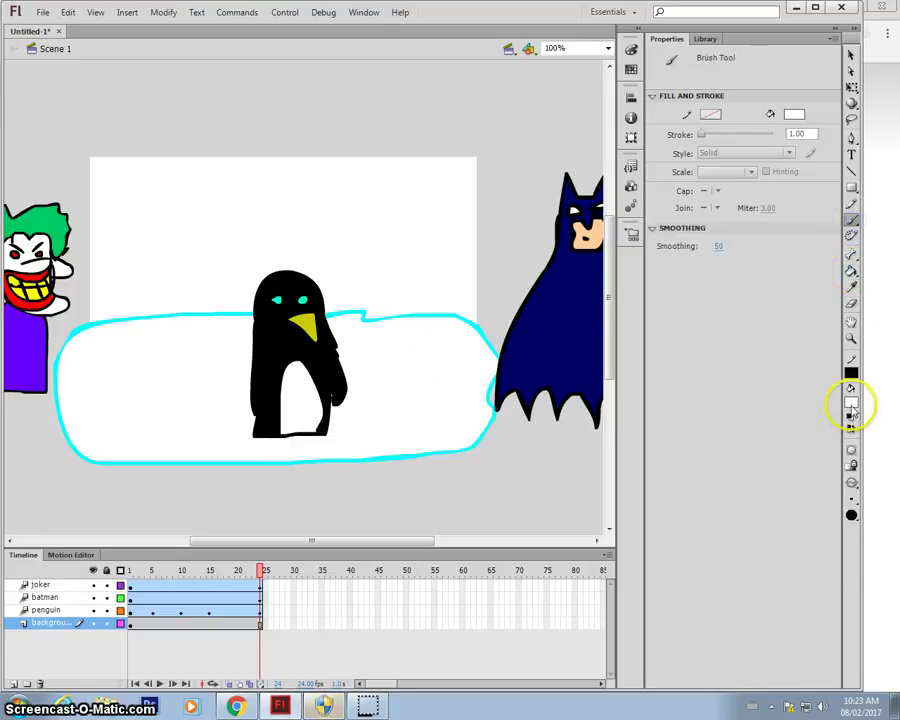
click(852, 405)
click(747, 468)
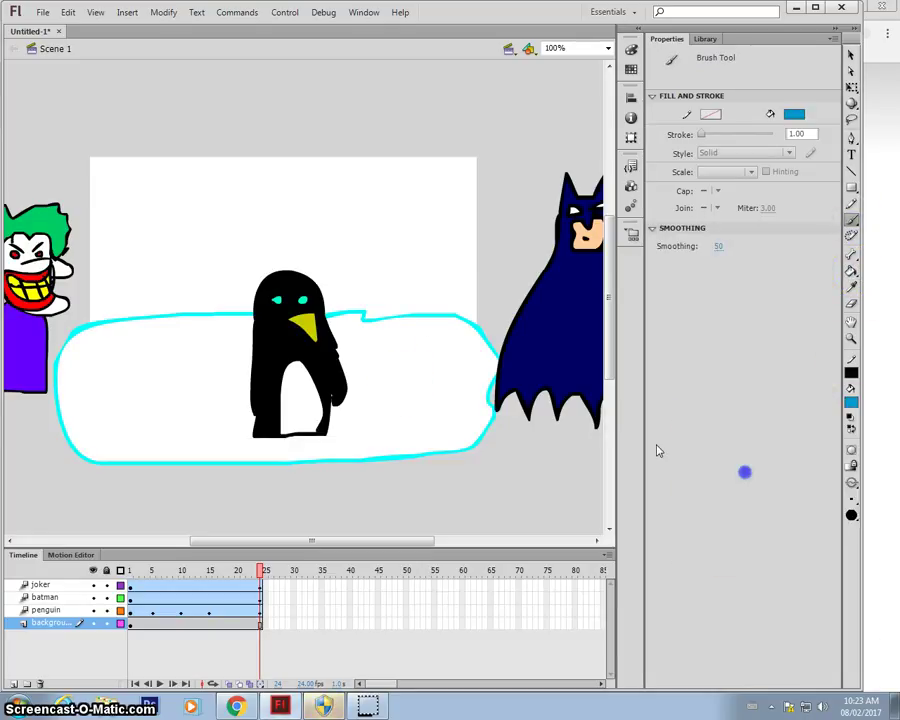
drag(214, 224, 168, 162)
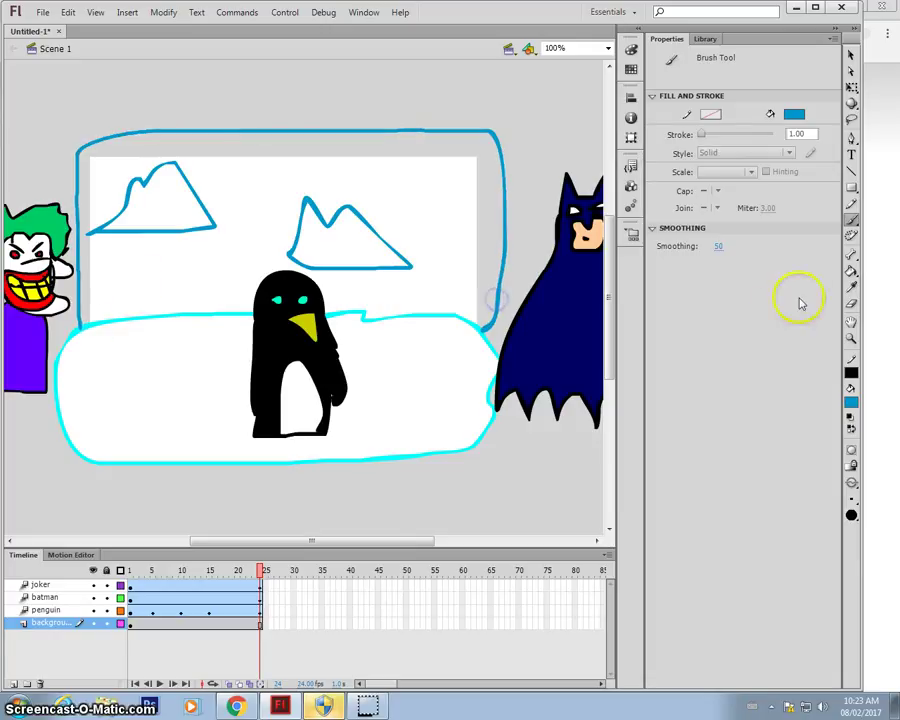
click(851, 271)
click(448, 256)
click(572, 322)
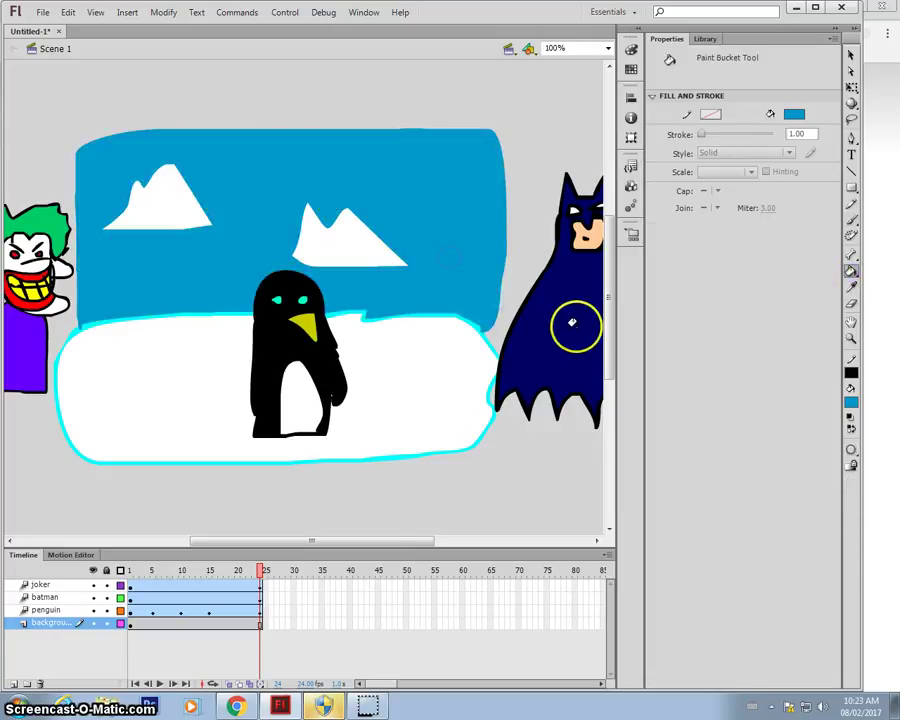
- Test the movie to view all three characters moving over the background, and close the preview
key(ctrl+Return)
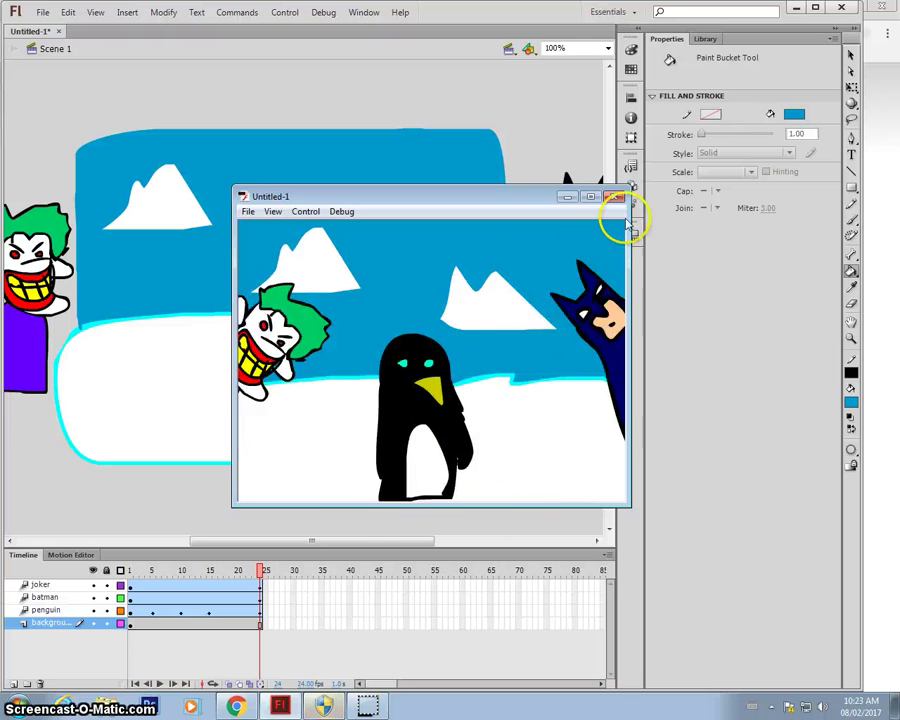
click(615, 198)
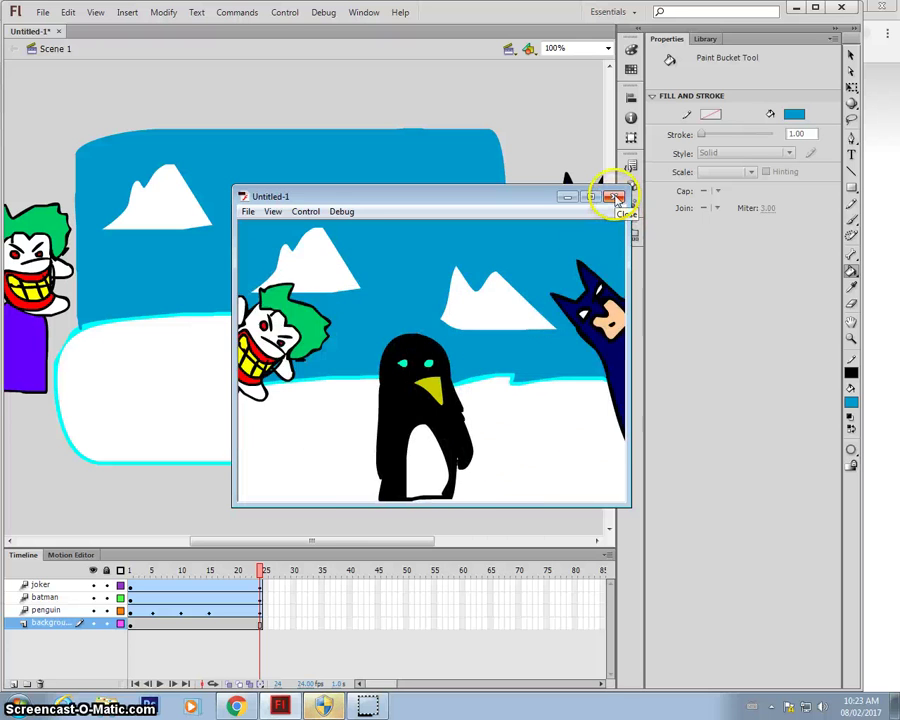